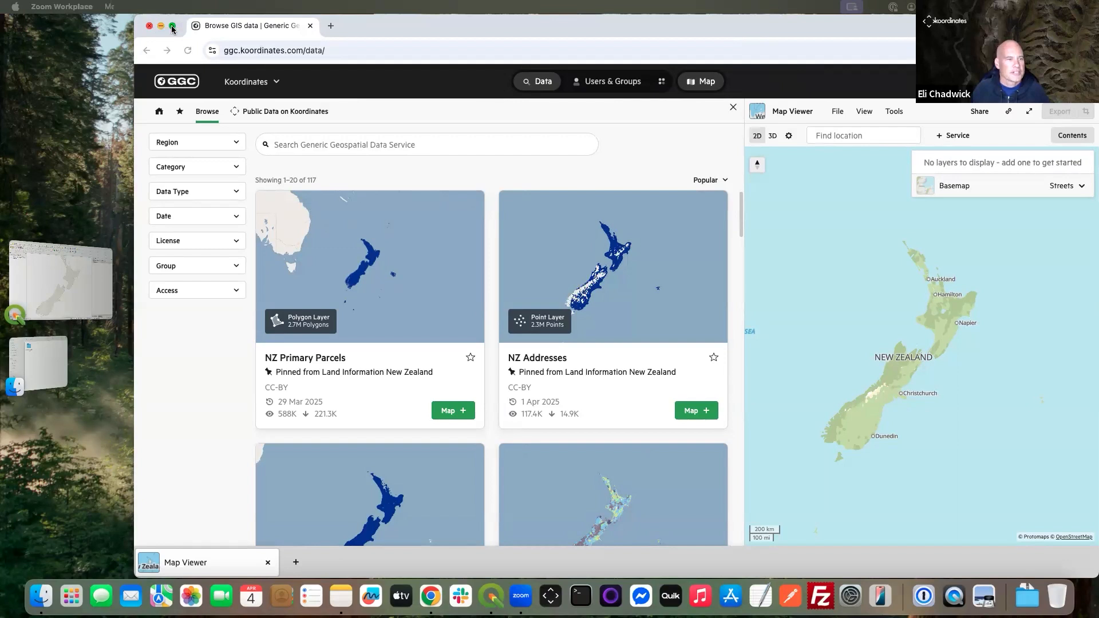
# Make the browser window full screen and open the site's data management page
pyautogui.click(173, 40)
pyautogui.press('ctrl+super+f')
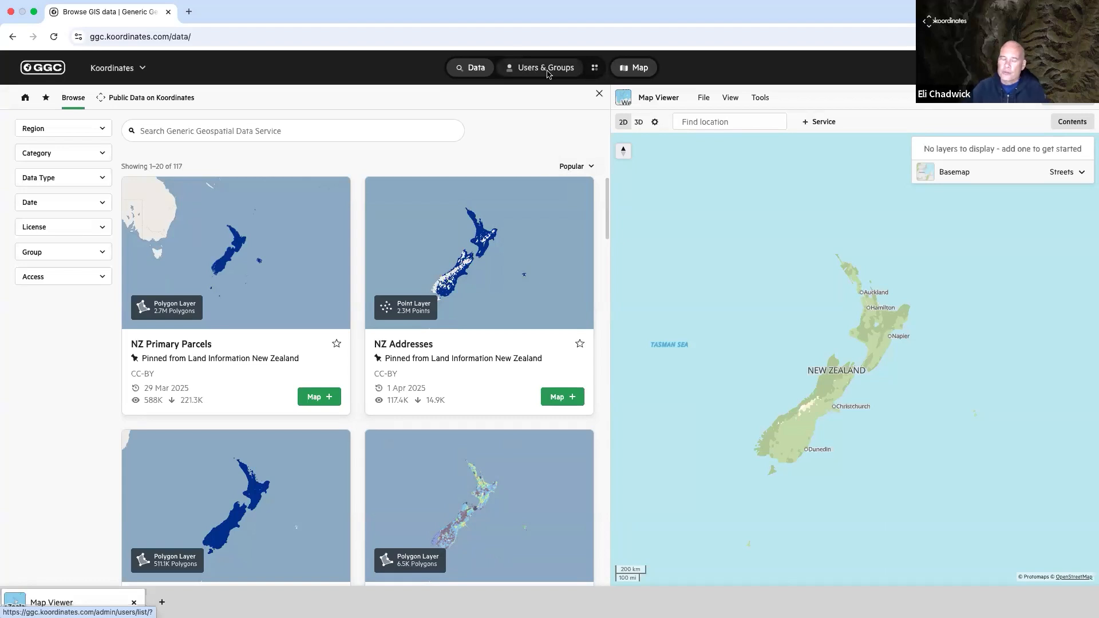
pyautogui.click(595, 68)
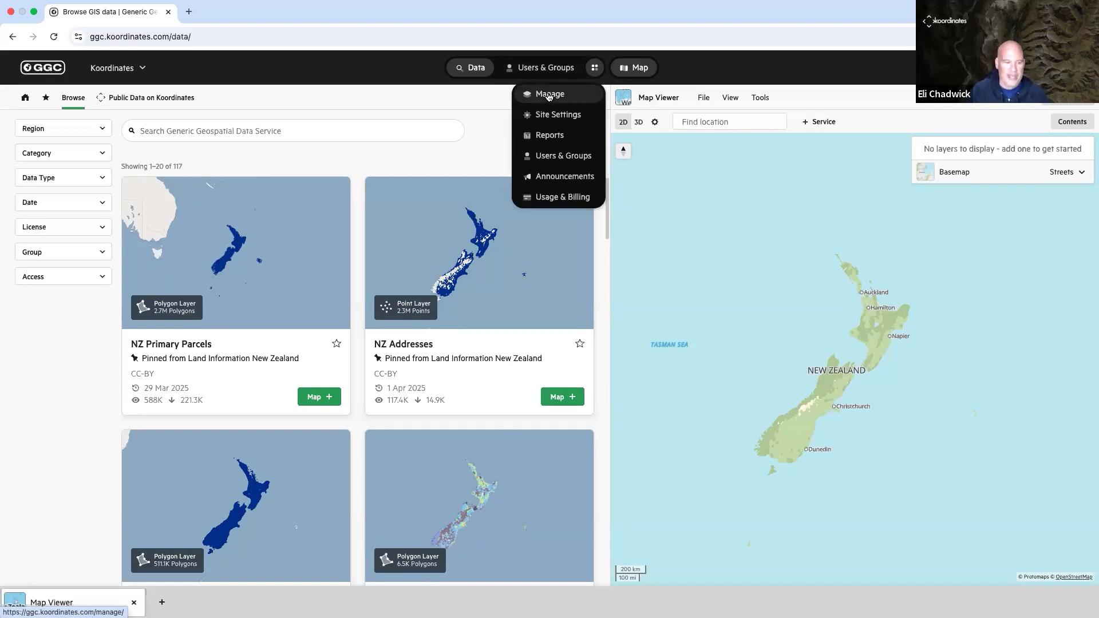
pyautogui.click(548, 96)
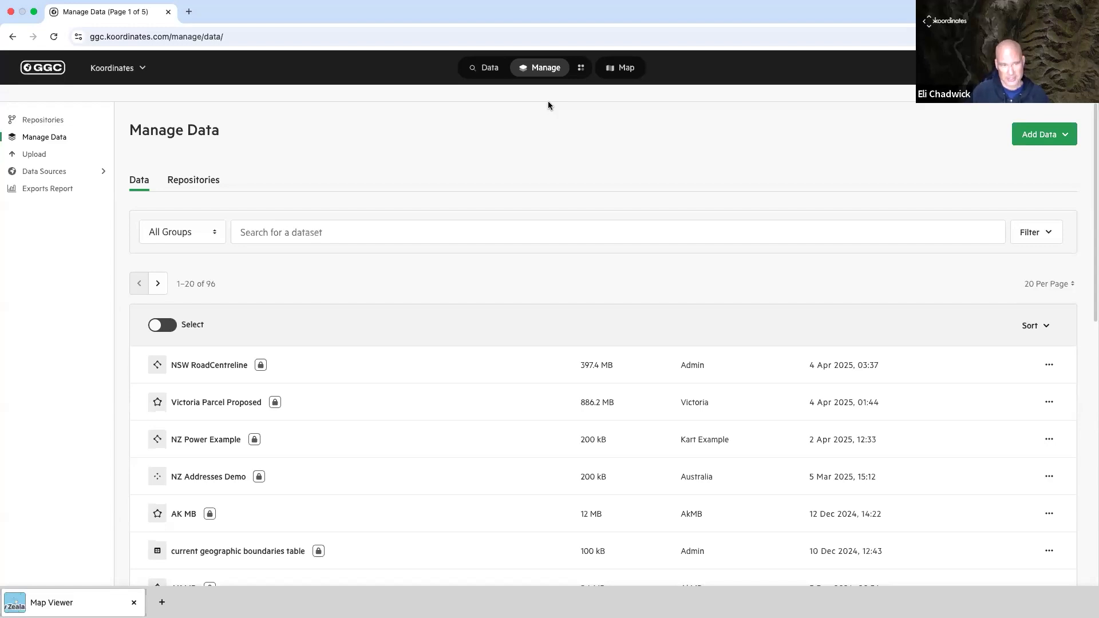
# Create a new user group named kart, keeping the default country, catalog feed and access request settings
pyautogui.click(580, 67)
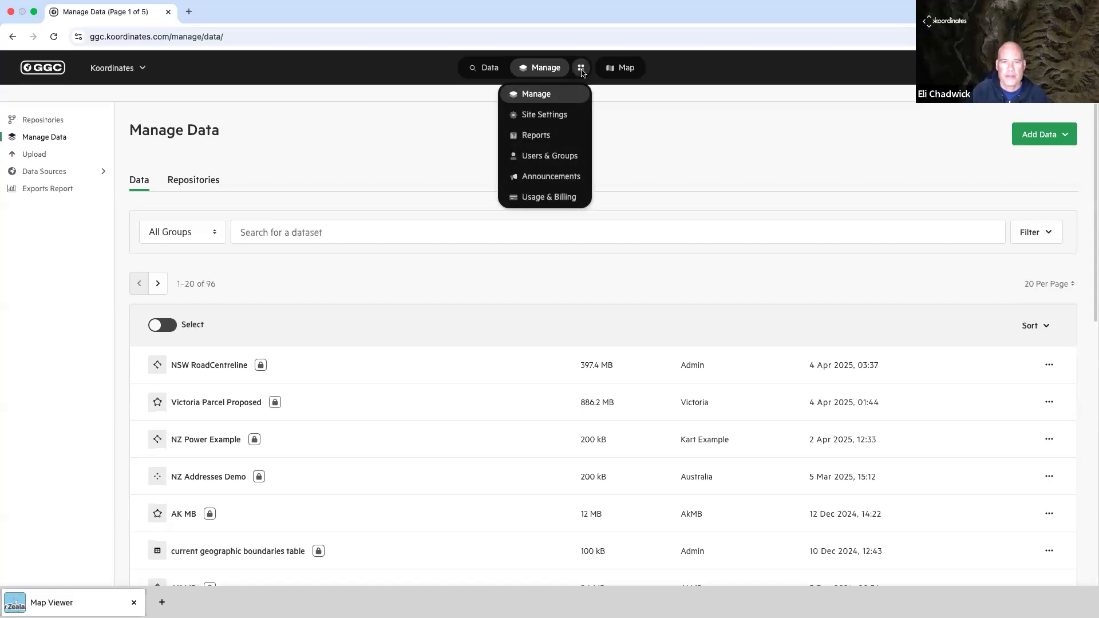
pyautogui.click(538, 155)
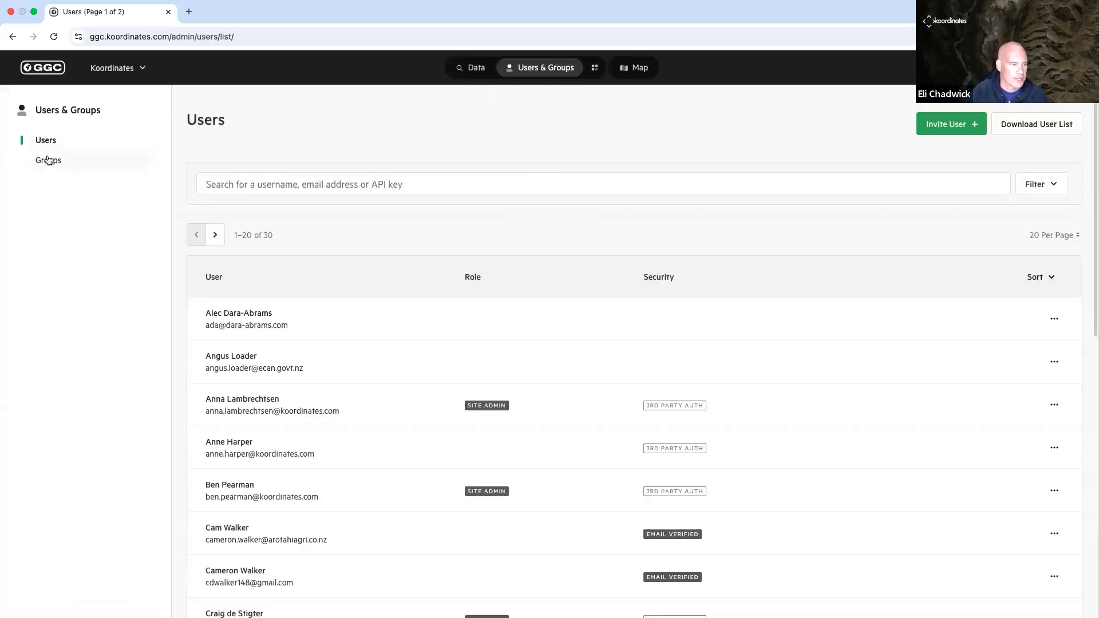
pyautogui.click(48, 160)
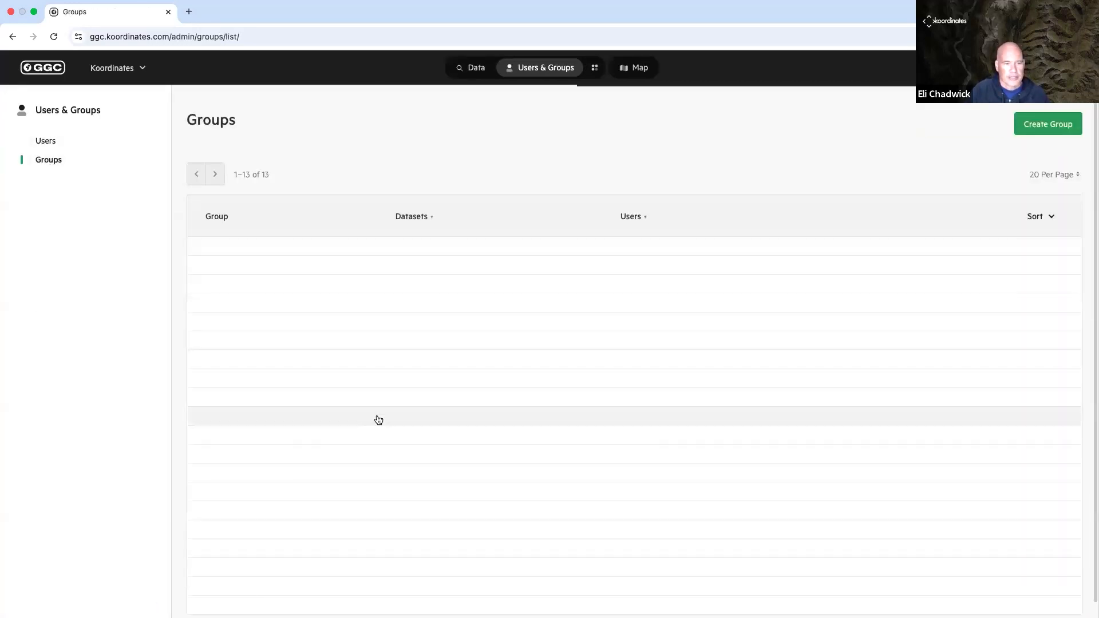
pyautogui.click(1035, 123)
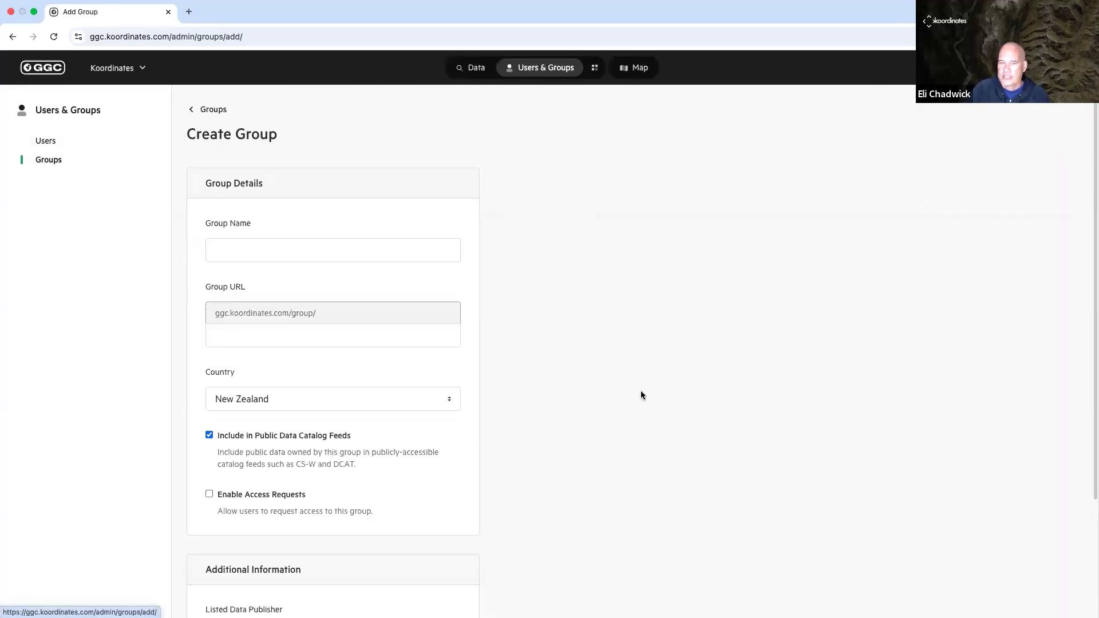
pyautogui.click(263, 252)
pyautogui.write('kart')
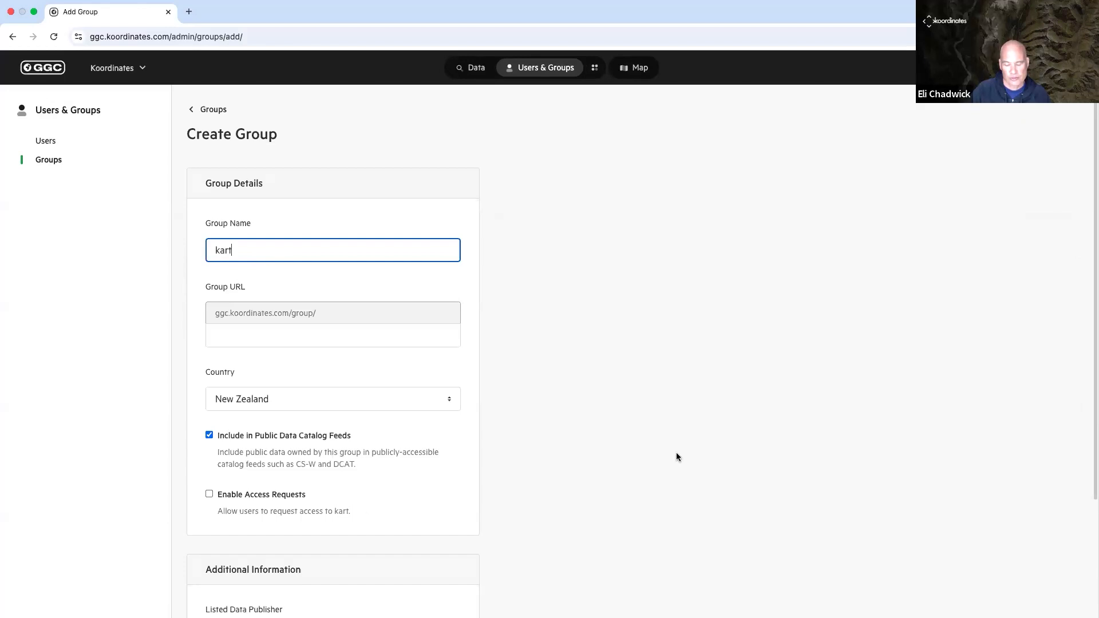
pyautogui.scroll(-5, 677, 456)
pyautogui.click(437, 579)
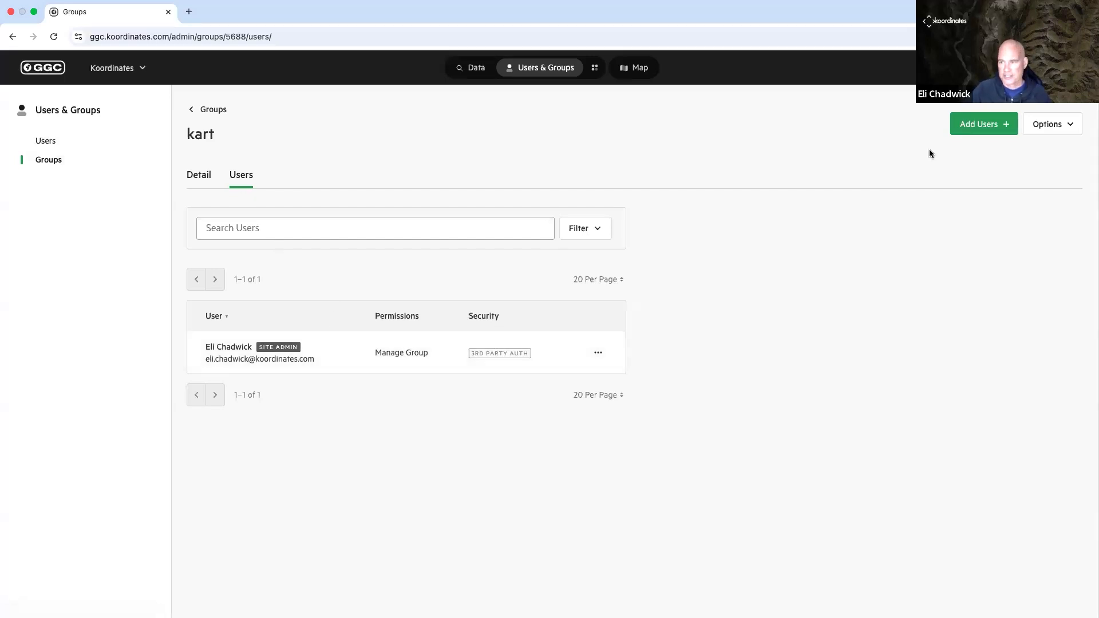
# Find an existing colleague by first name and select them as a user to add to the kart group
pyautogui.click(978, 126)
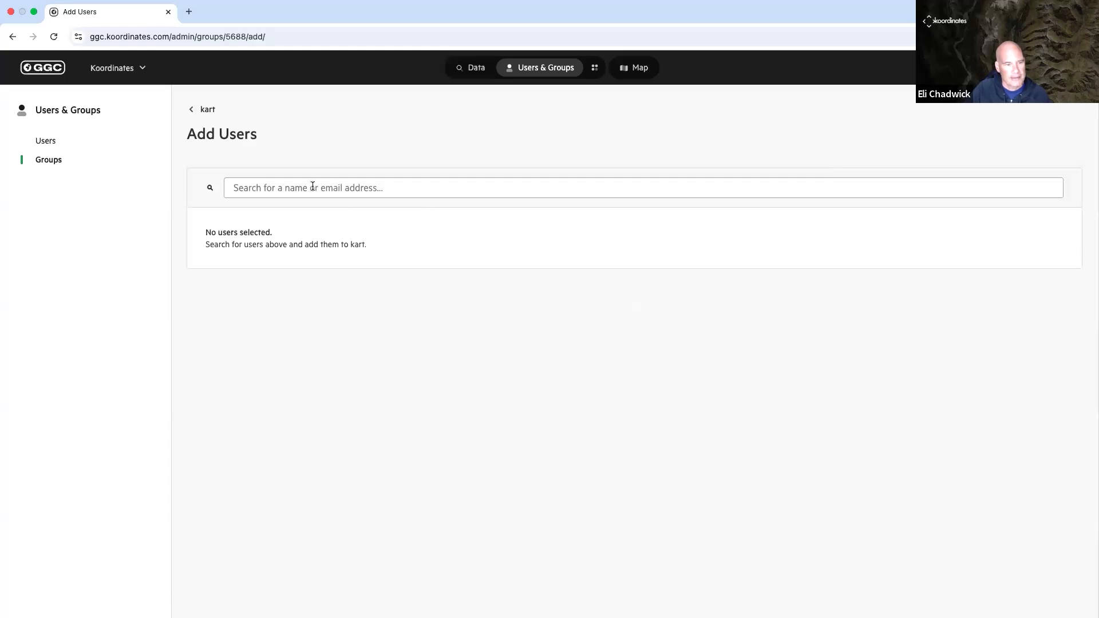
pyautogui.click(312, 187)
pyautogui.write('anne')
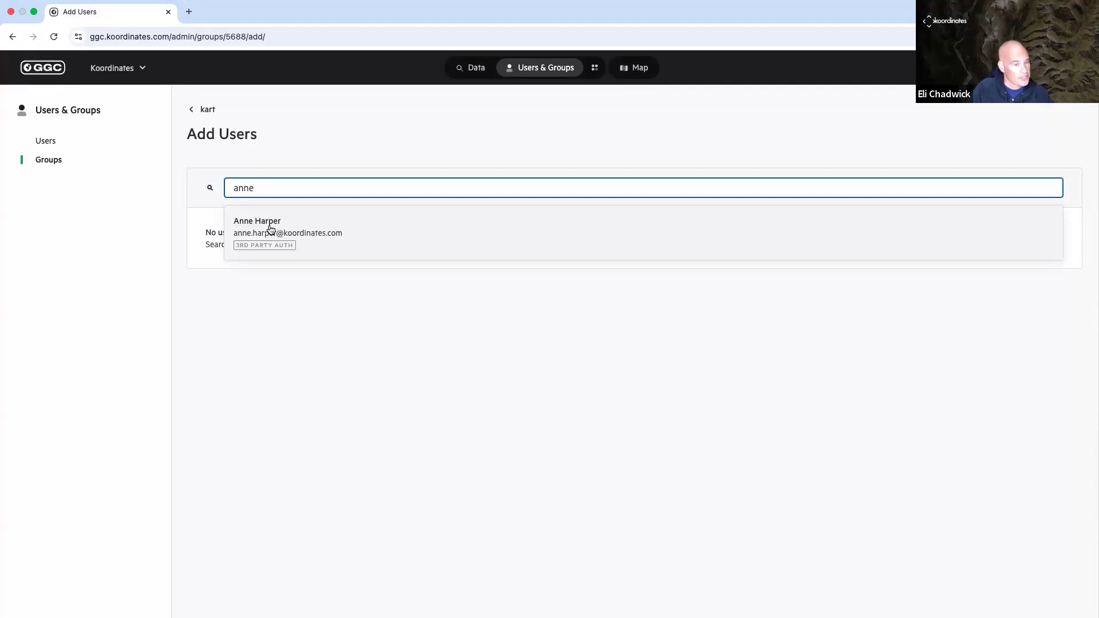
pyautogui.click(271, 229)
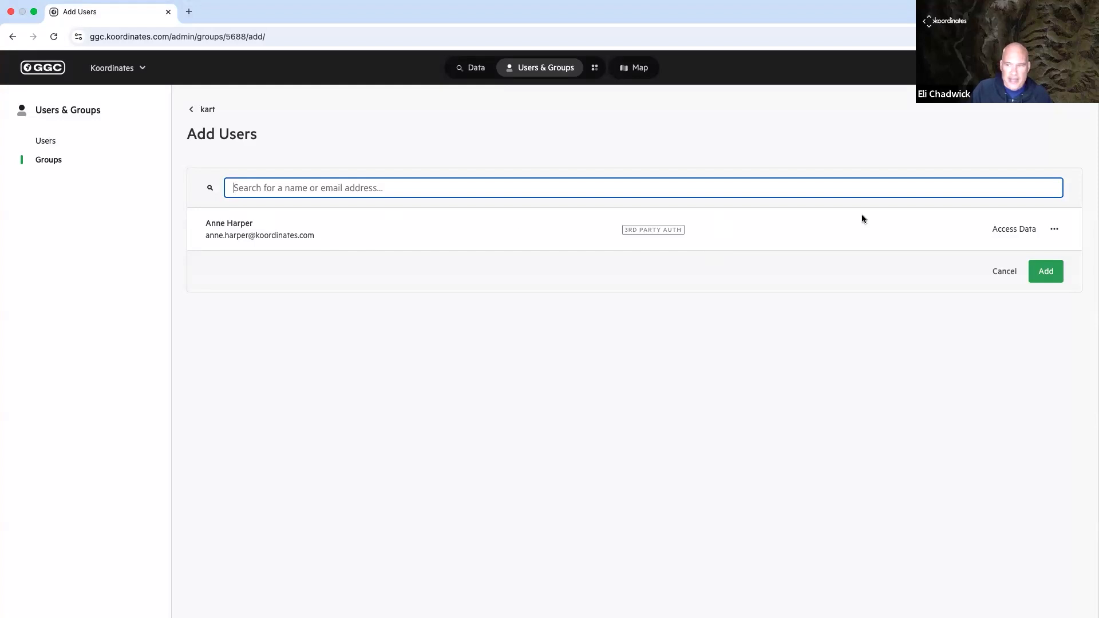
# Give the selected user the Manage Data permission and add them to the kart group
pyautogui.click(1055, 229)
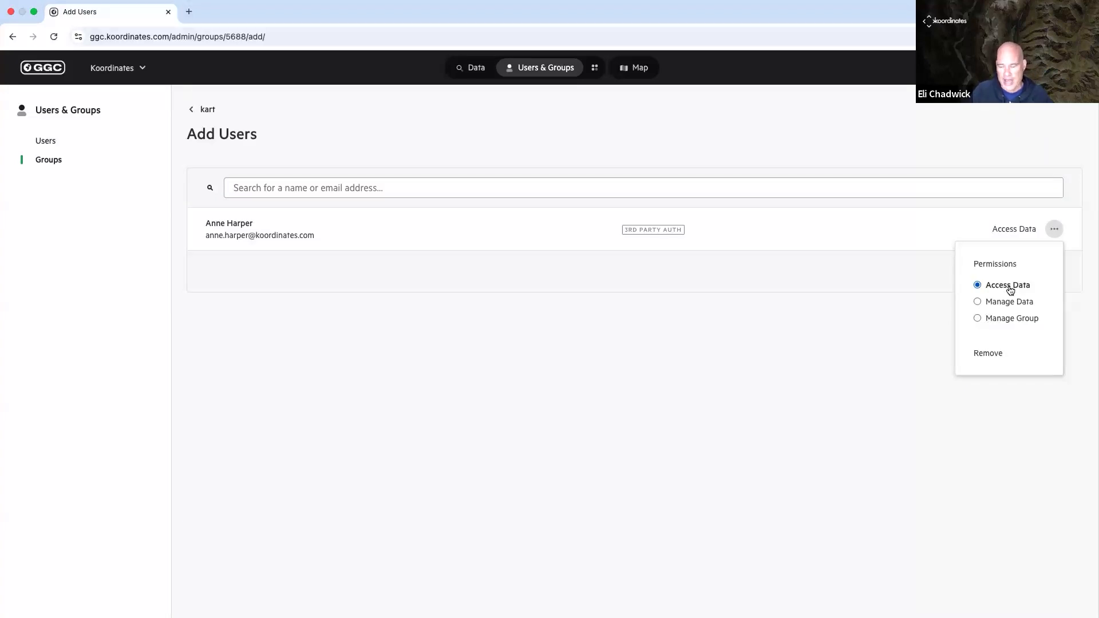
pyautogui.click(1013, 306)
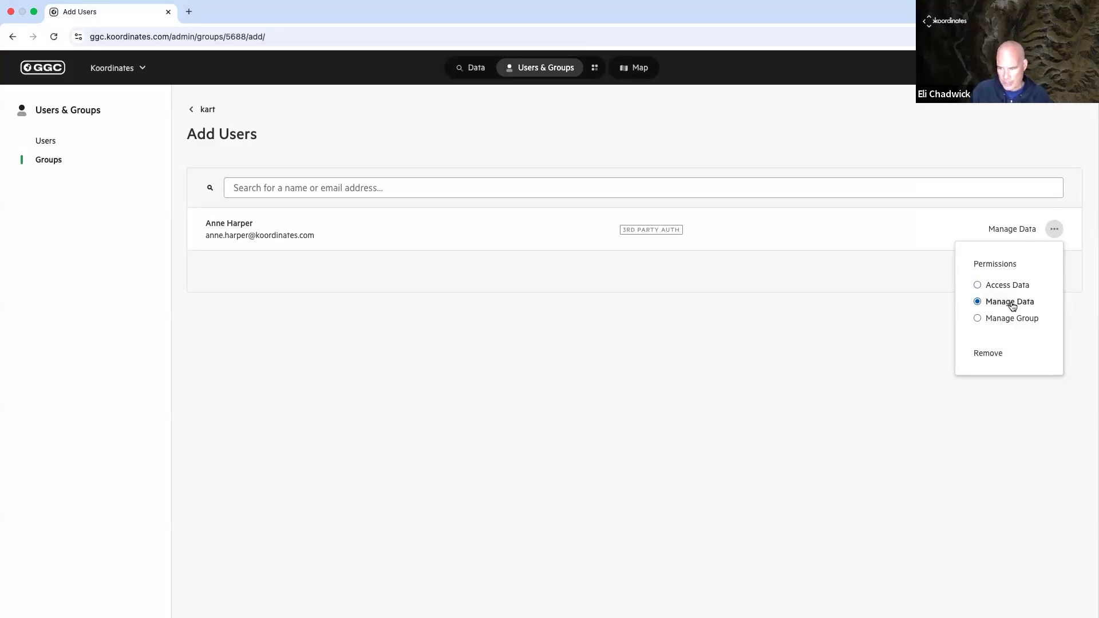
pyautogui.click(1005, 319)
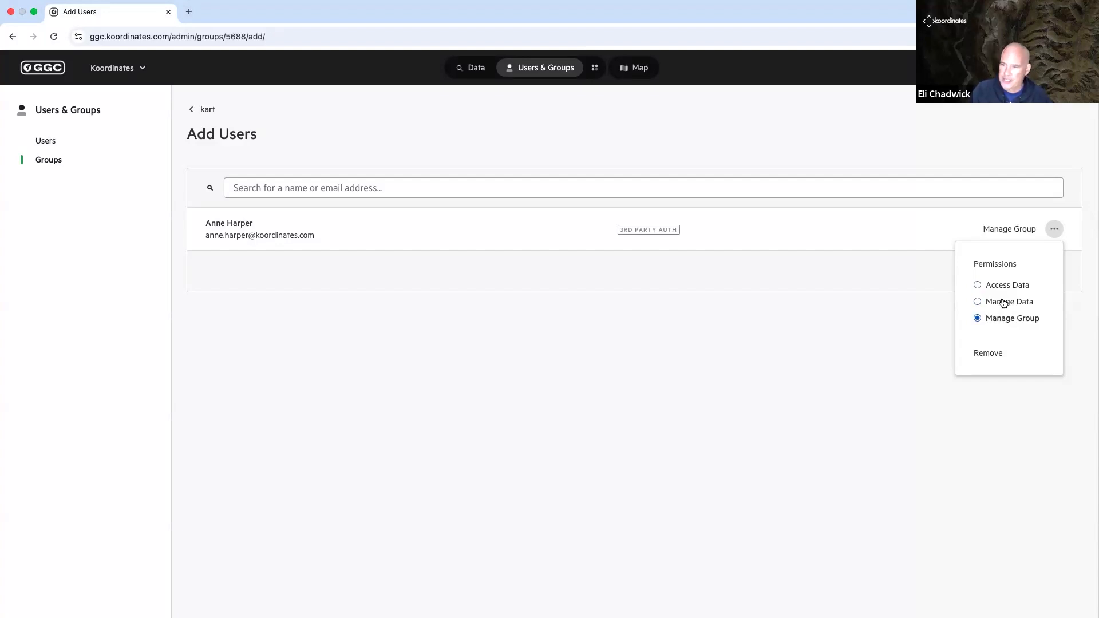
pyautogui.click(1004, 304)
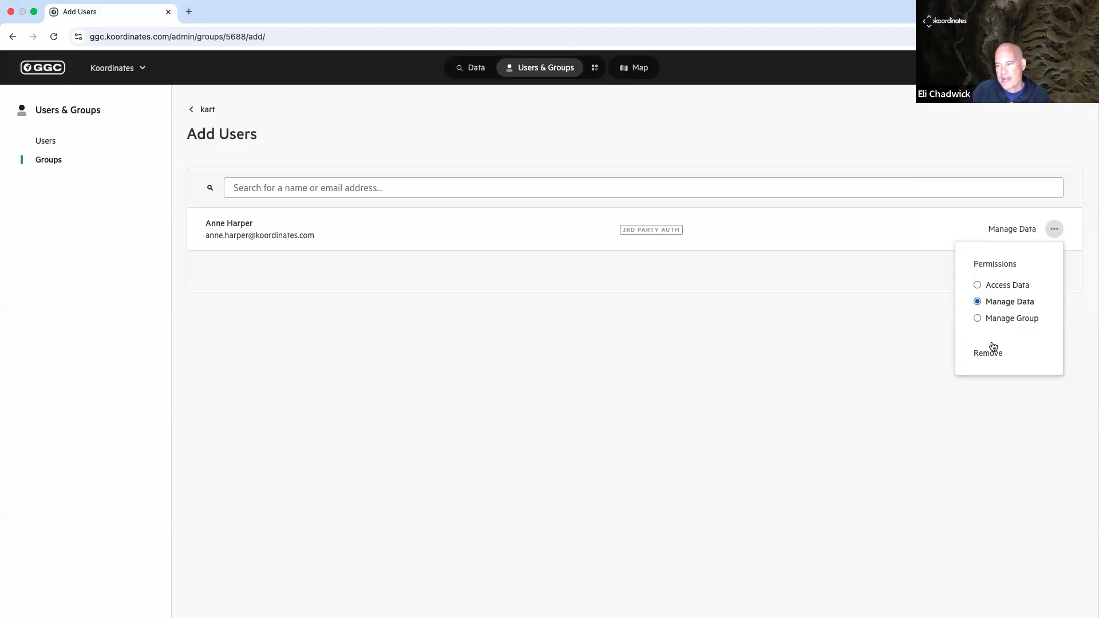
pyautogui.click(928, 354)
pyautogui.click(1046, 278)
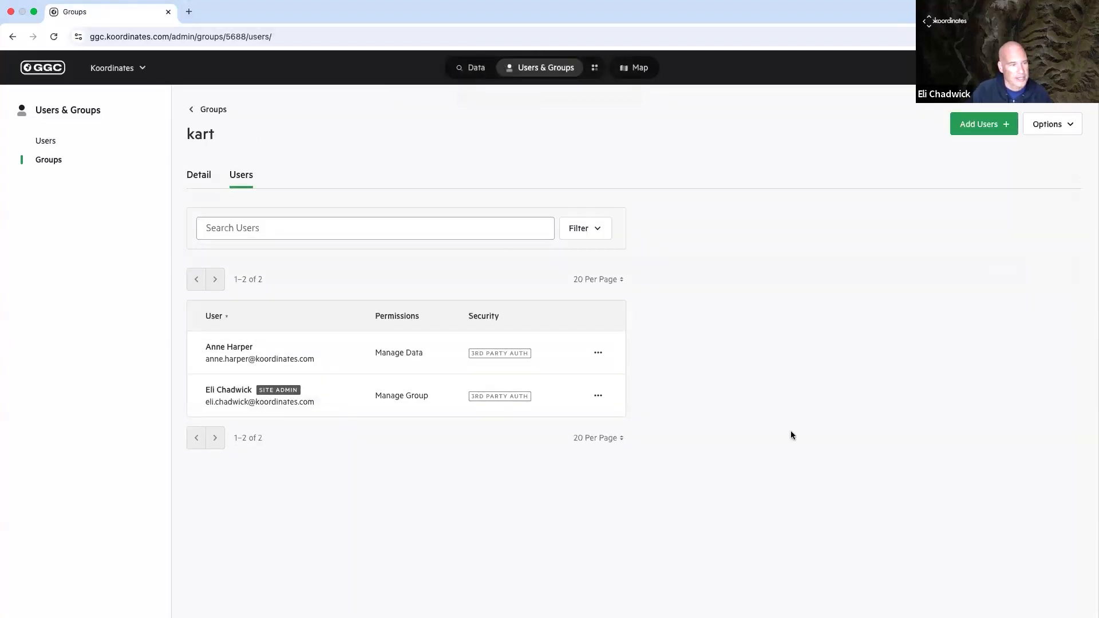
# Choose lds-nz-powerline-centrelines-topo-1250k-GPKG.zip from the Webinar folder as the file for a new data upload
pyautogui.click(592, 70)
pyautogui.click(544, 95)
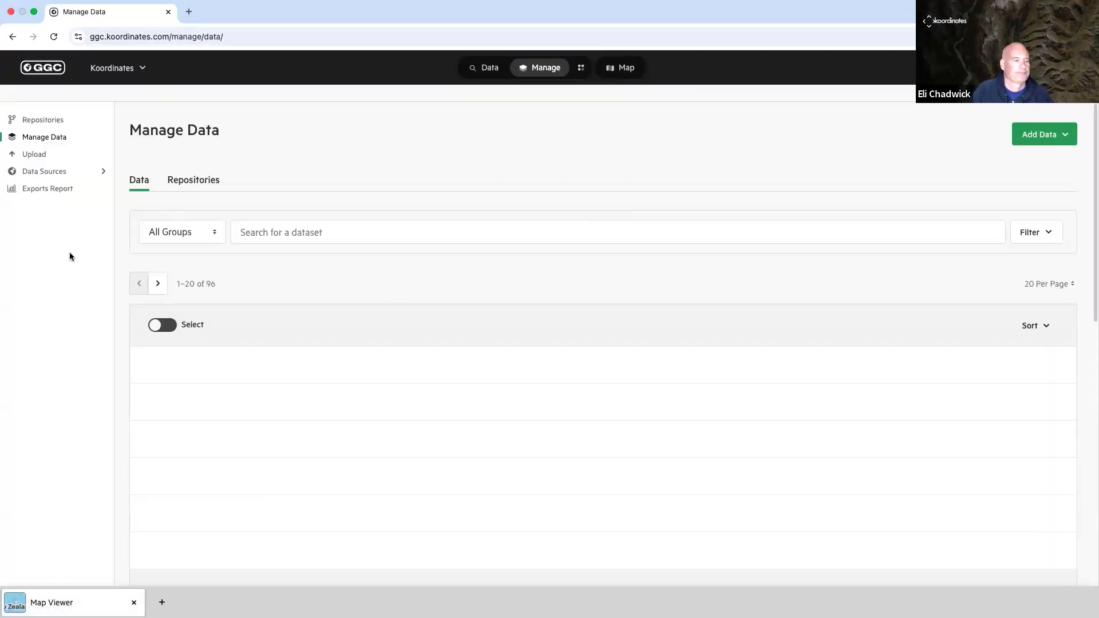
pyautogui.click(34, 157)
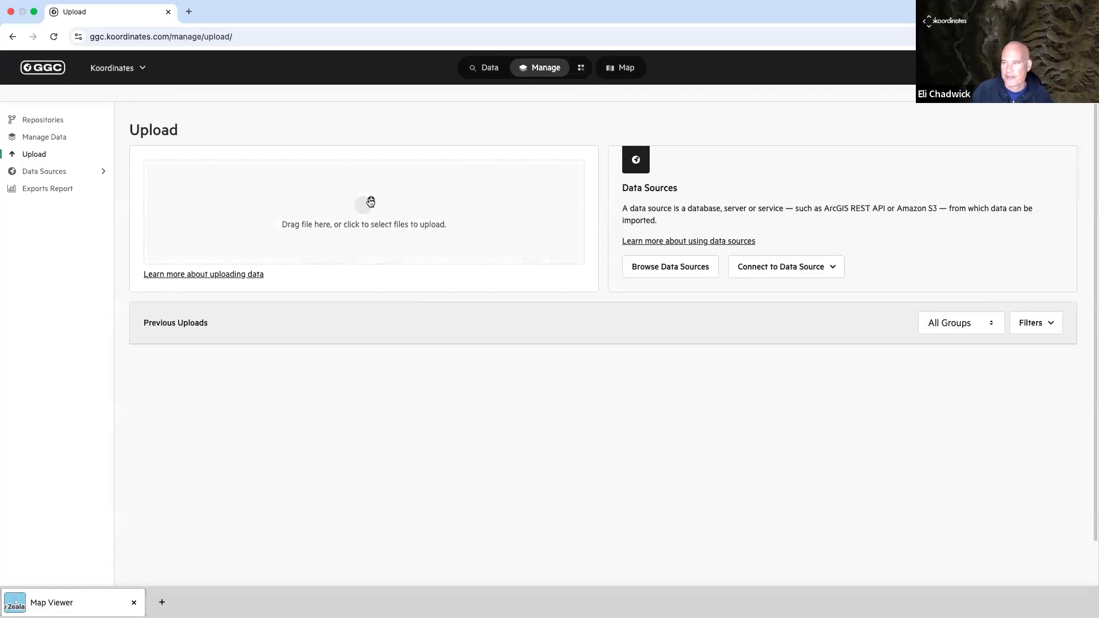
pyautogui.click(371, 201)
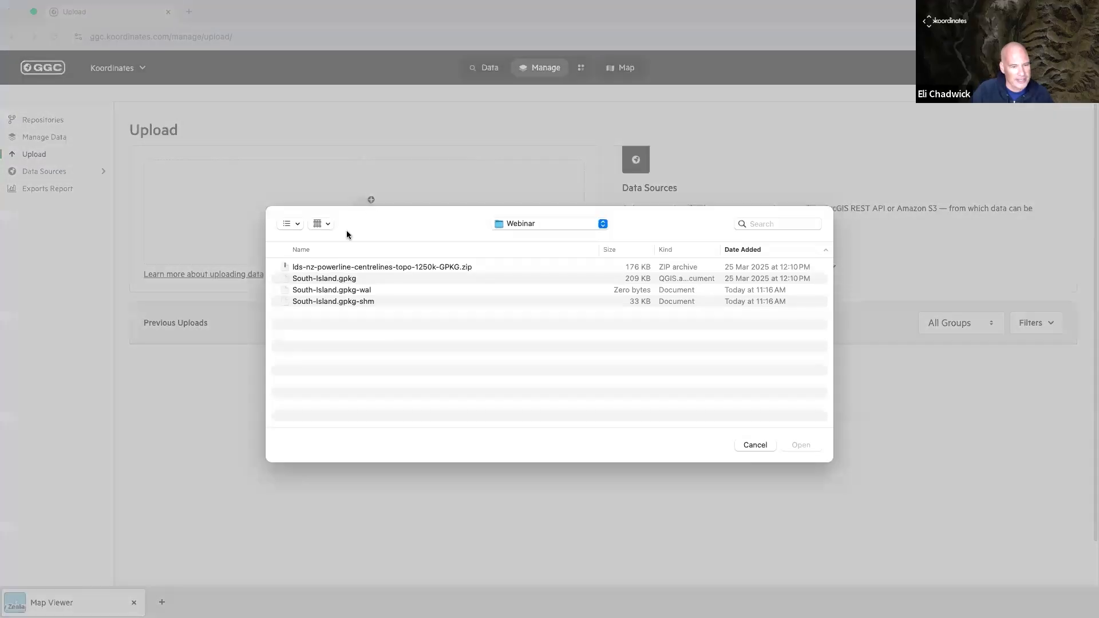
pyautogui.click(372, 268)
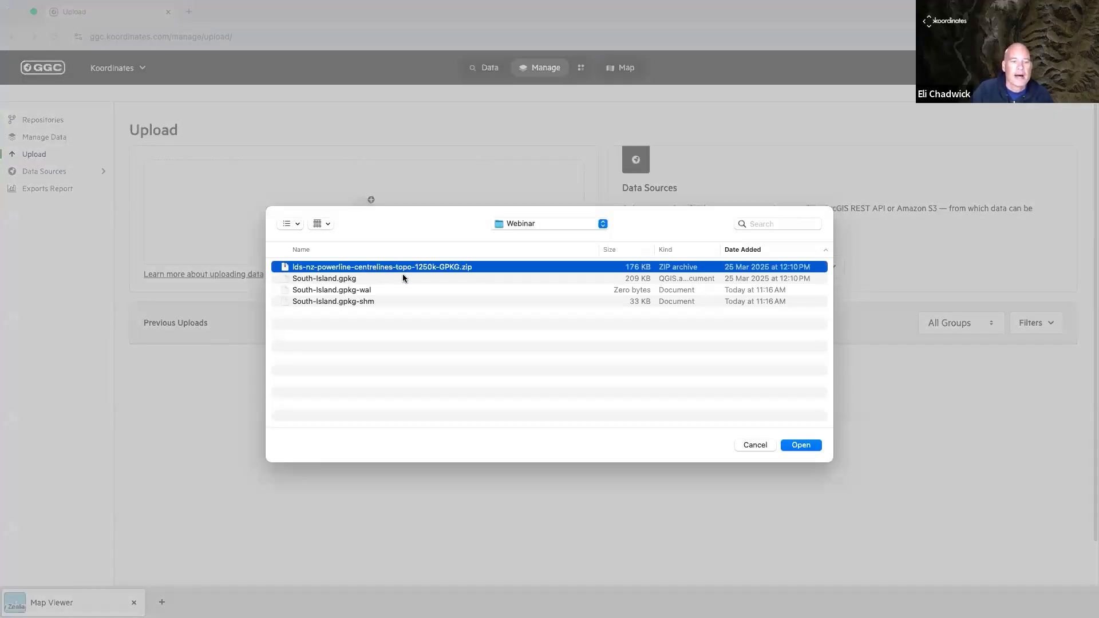
pyautogui.click(801, 446)
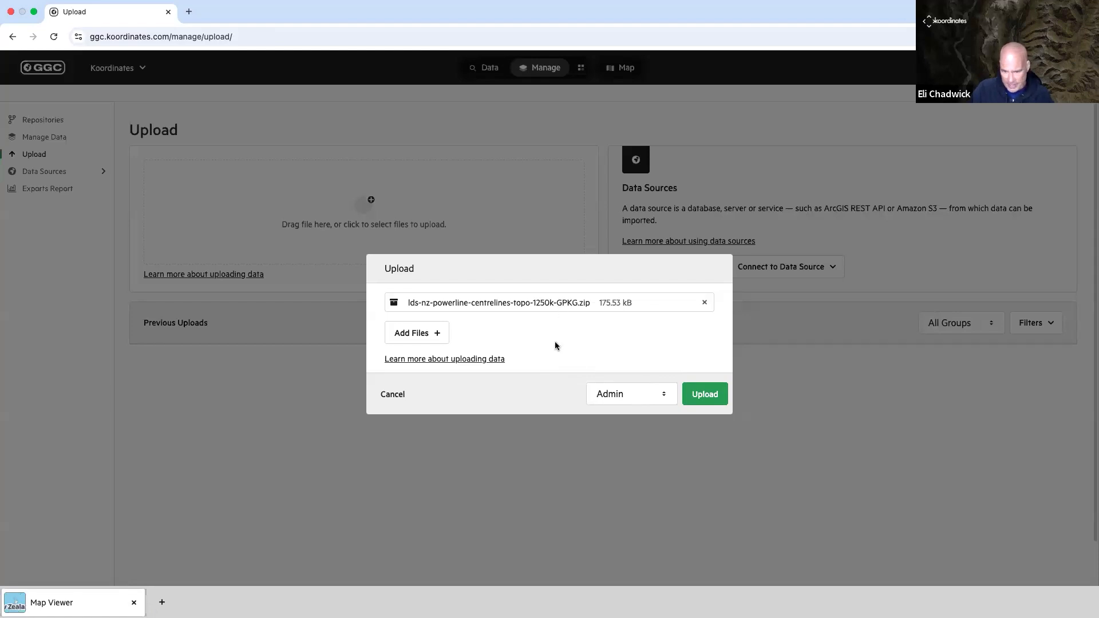
# Assign the powerline file to the kart group and upload it
pyautogui.click(634, 395)
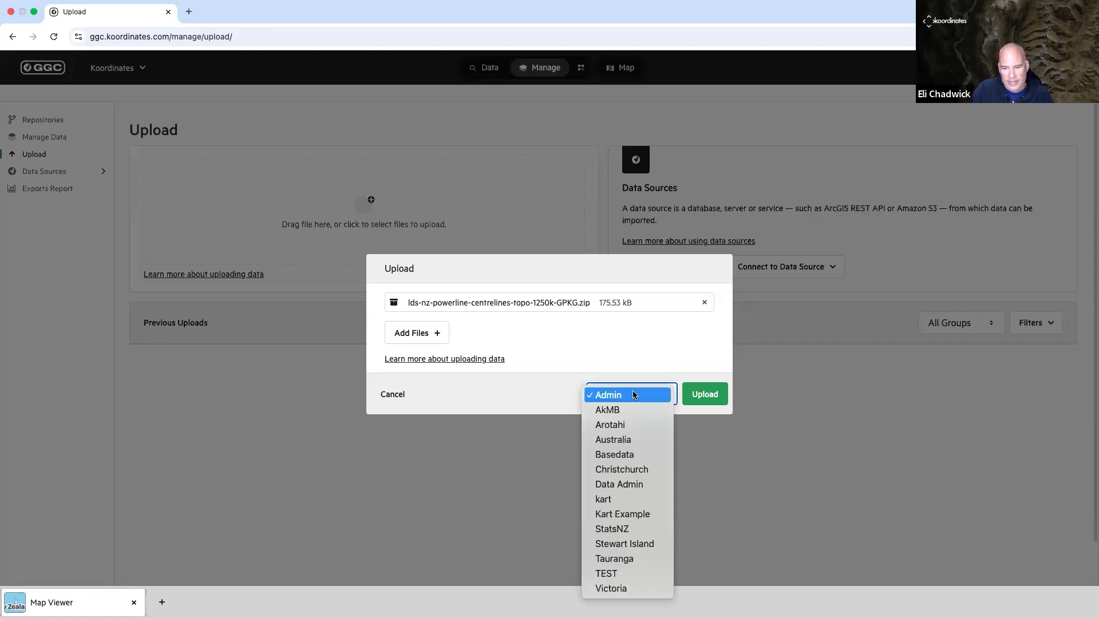
pyautogui.click(620, 499)
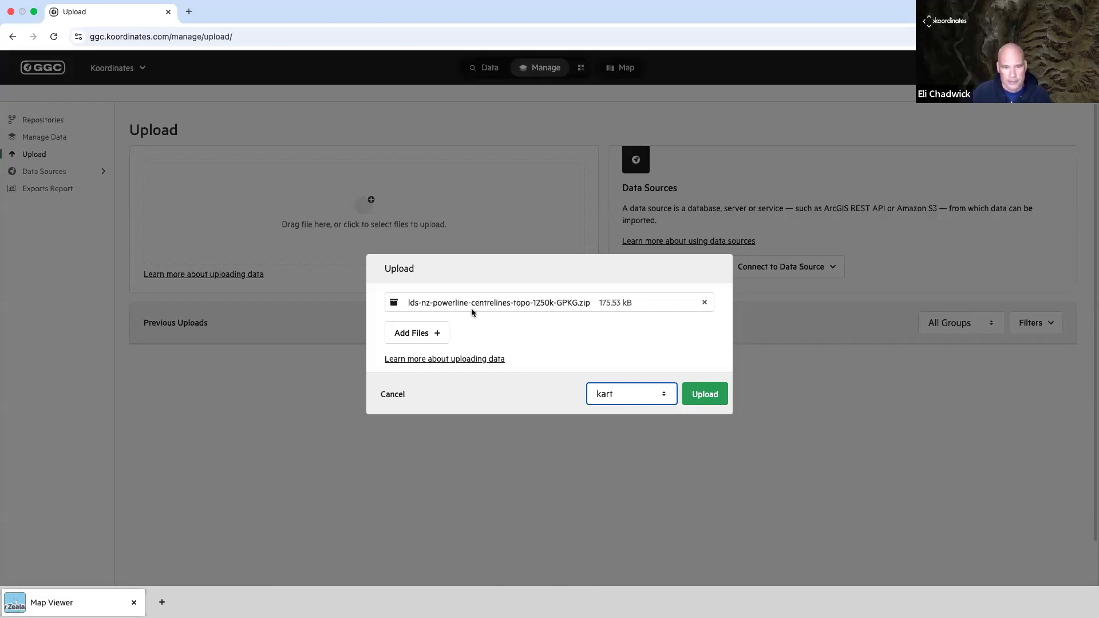
pyautogui.click(709, 396)
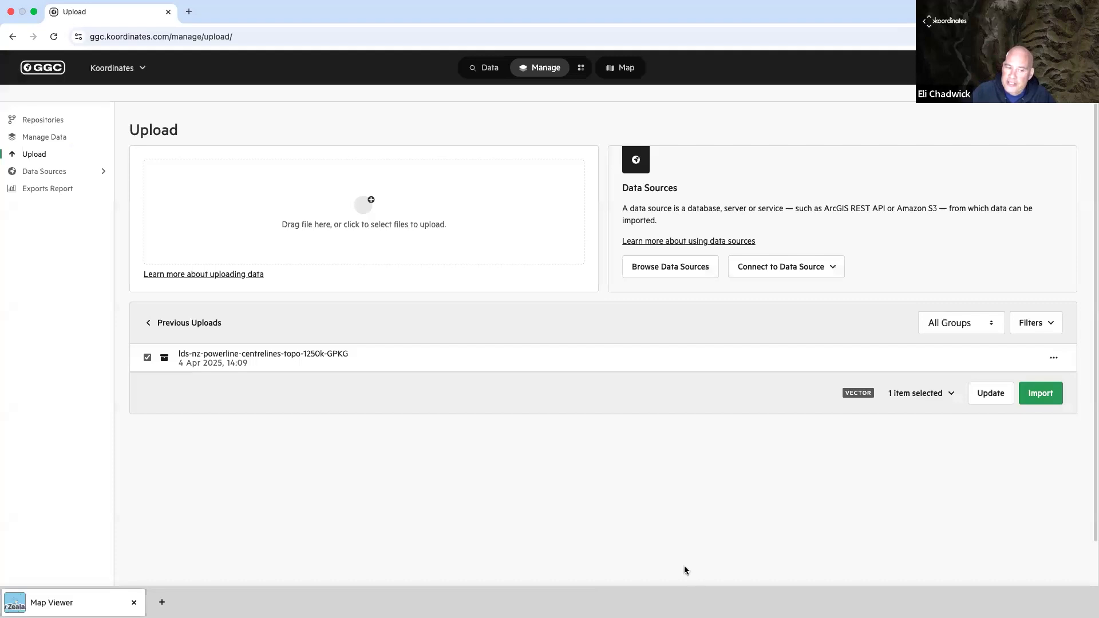
# Open the uploaded archive down to its nz_powerline_centrelines_topo_1250k layer and start importing that layer
pyautogui.click(265, 359)
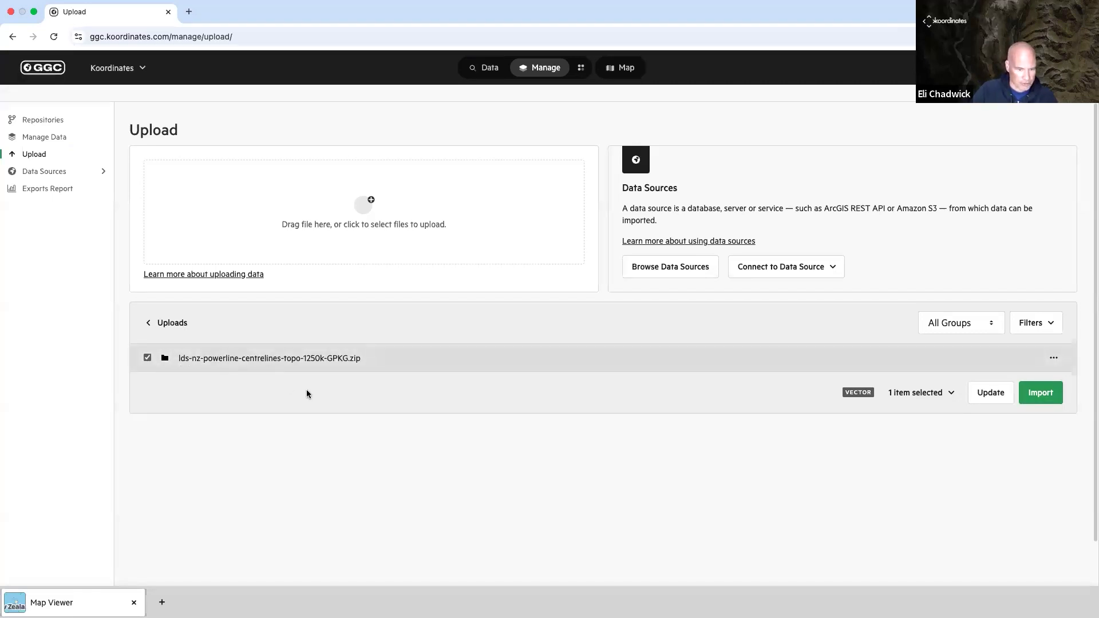
pyautogui.click(319, 360)
pyautogui.click(297, 359)
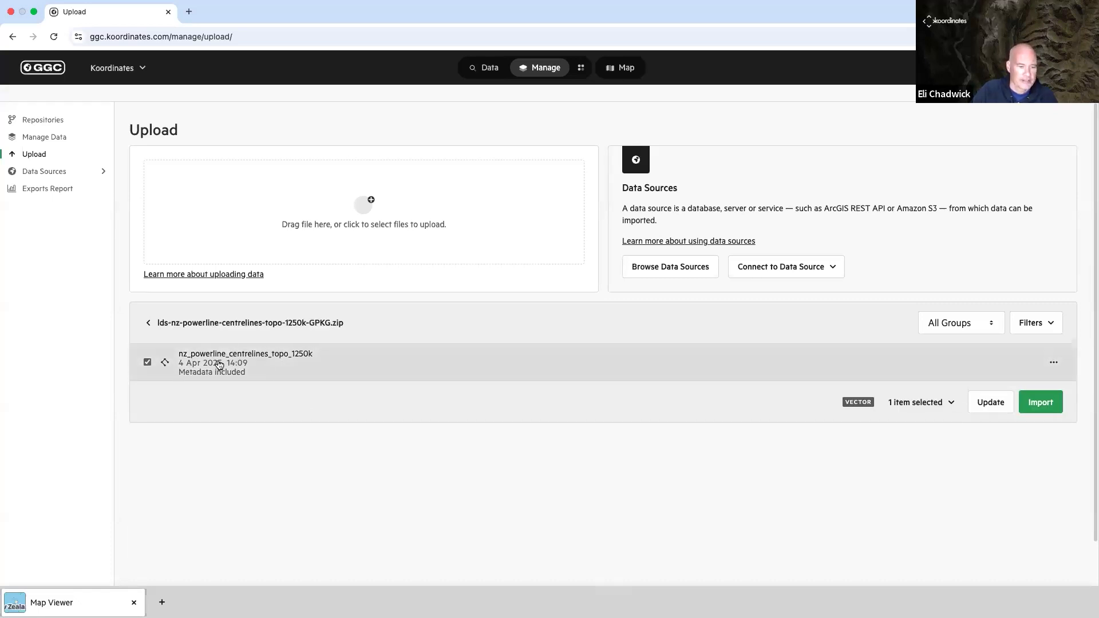
pyautogui.click(1042, 403)
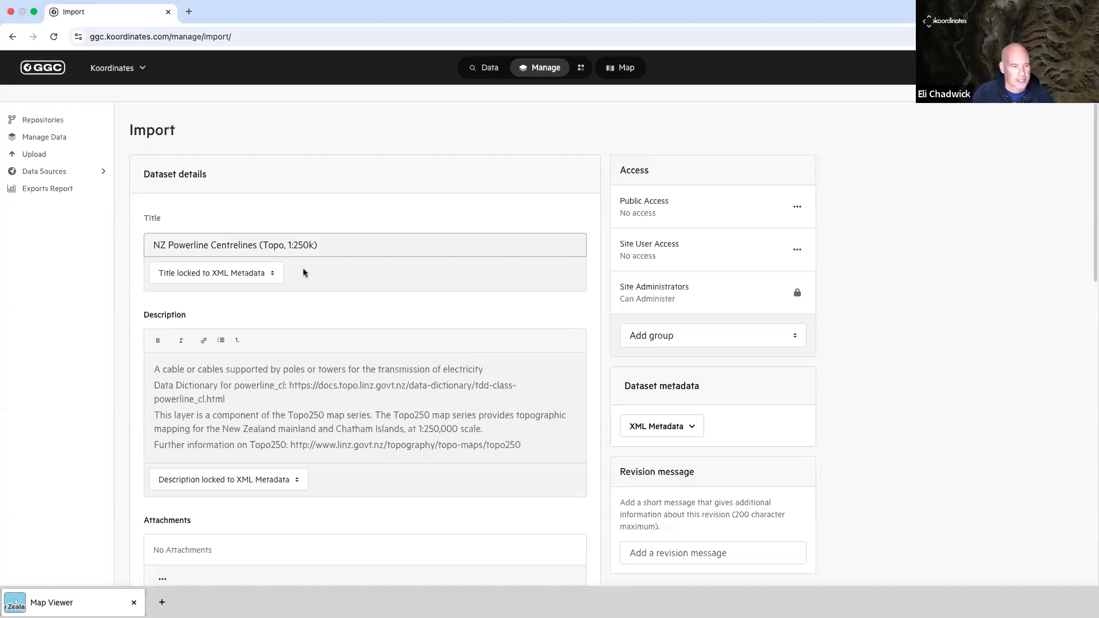
# Switch the dataset title to a custom title and shorten it to NZ Power
pyautogui.click(221, 275)
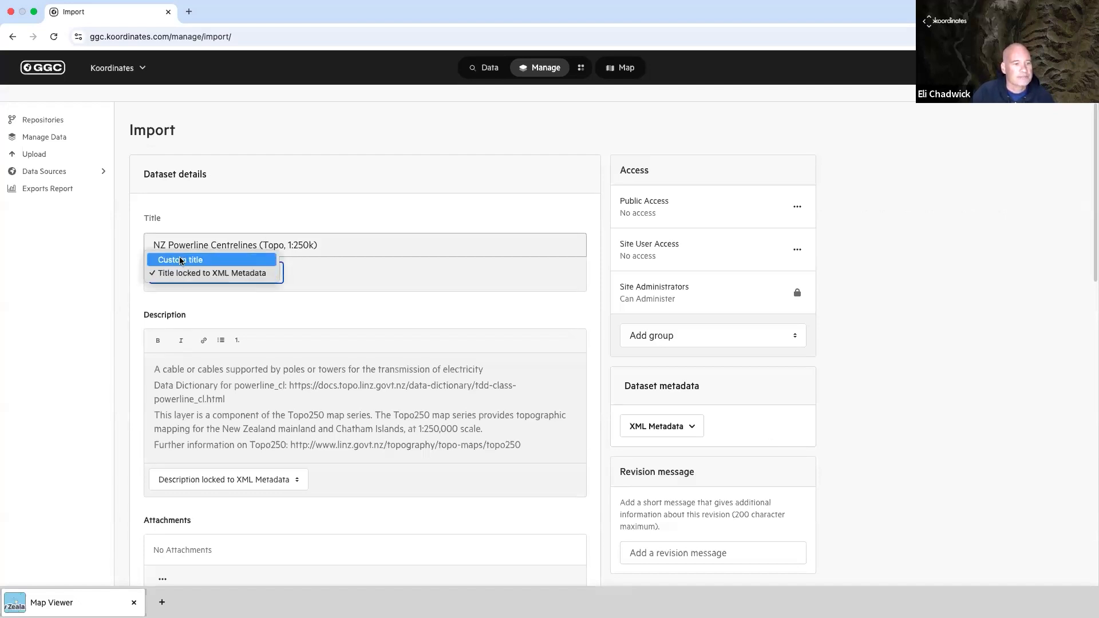
pyautogui.click(247, 270)
pyautogui.moveTo(248, 269); pyautogui.dragTo(288, 259)
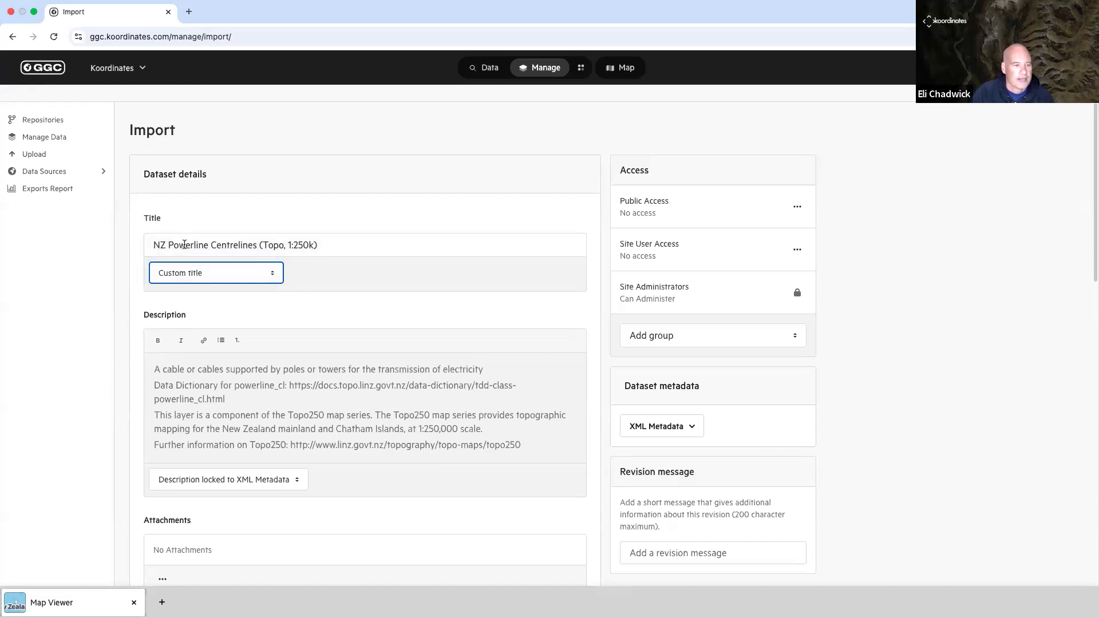
pyautogui.moveTo(192, 245); pyautogui.dragTo(350, 247)
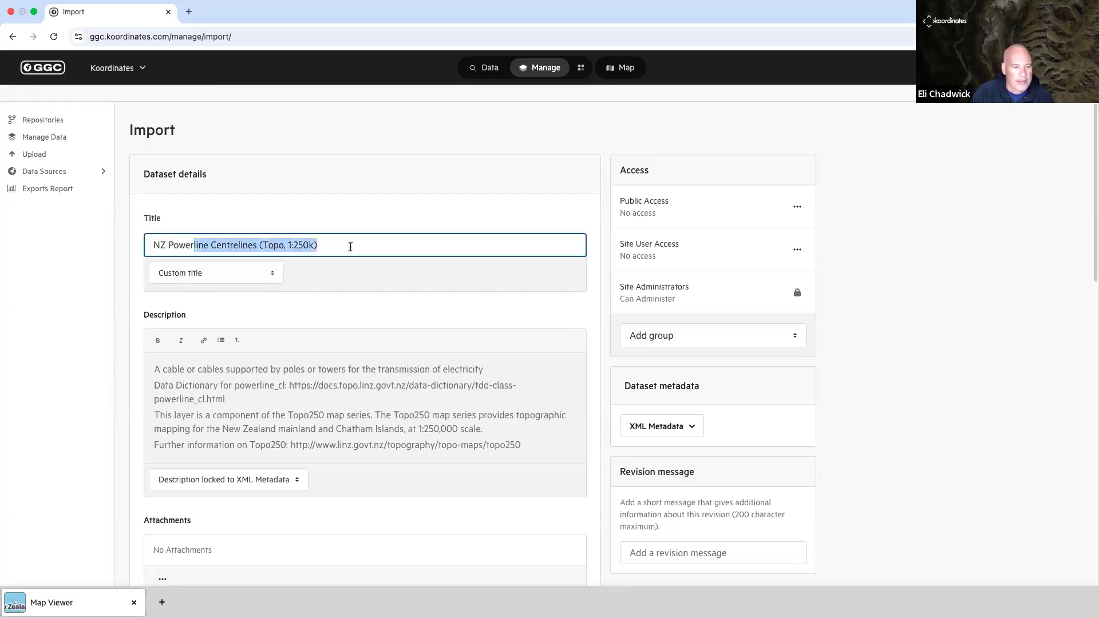
pyautogui.press('BackSpace')
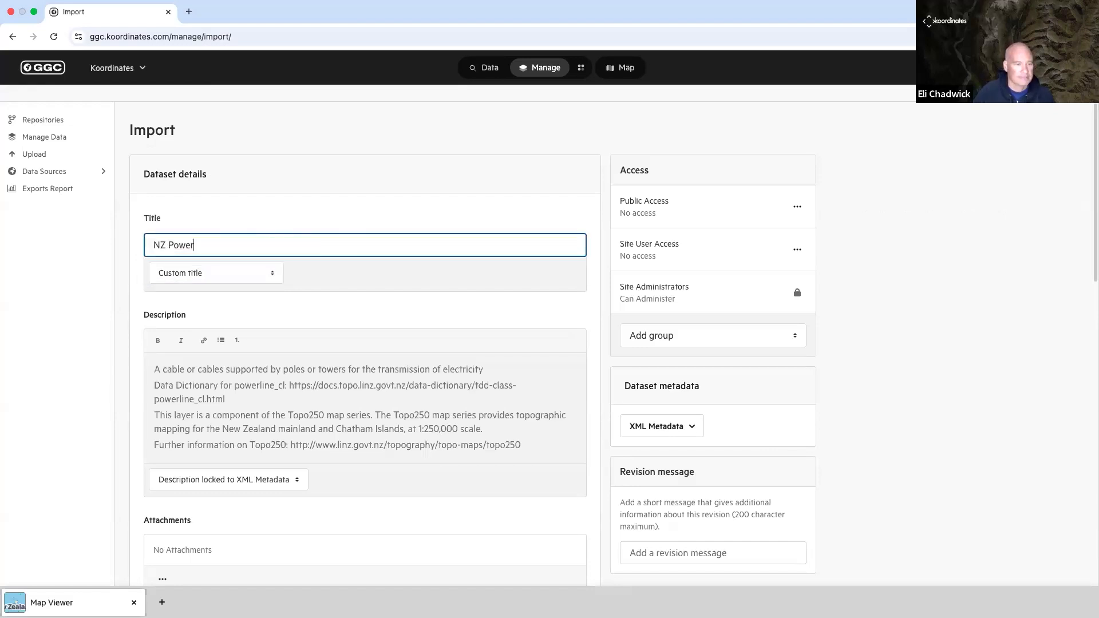
# Set the NZ Power dataset's category to Infrastructure, keeping kart as its owning group
pyautogui.scroll(-2, 456, 396)
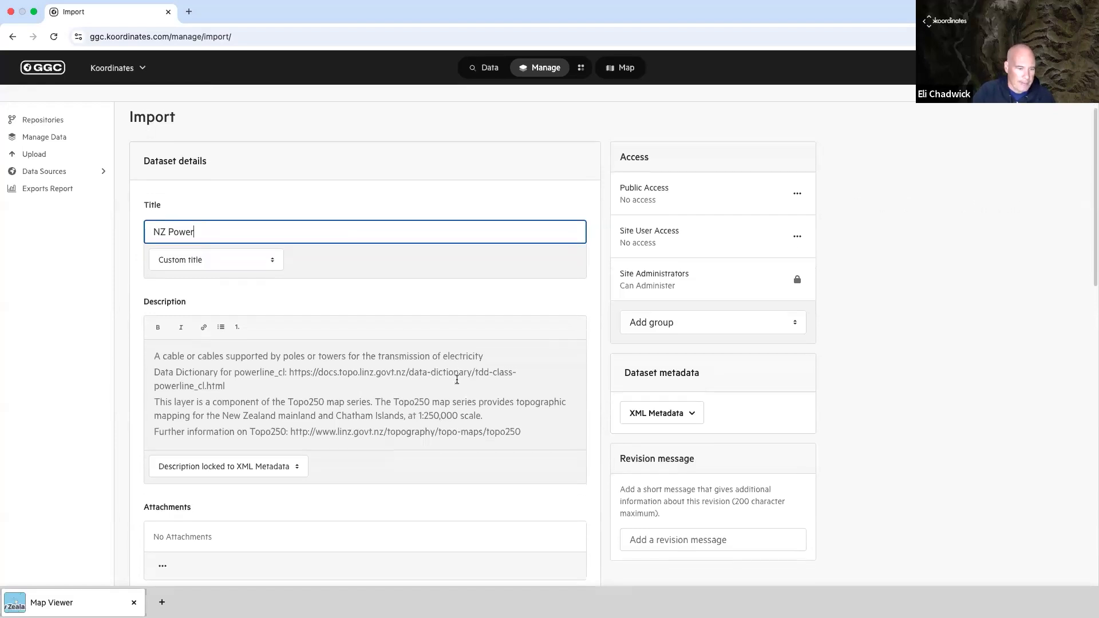
pyautogui.scroll(-3, 456, 366)
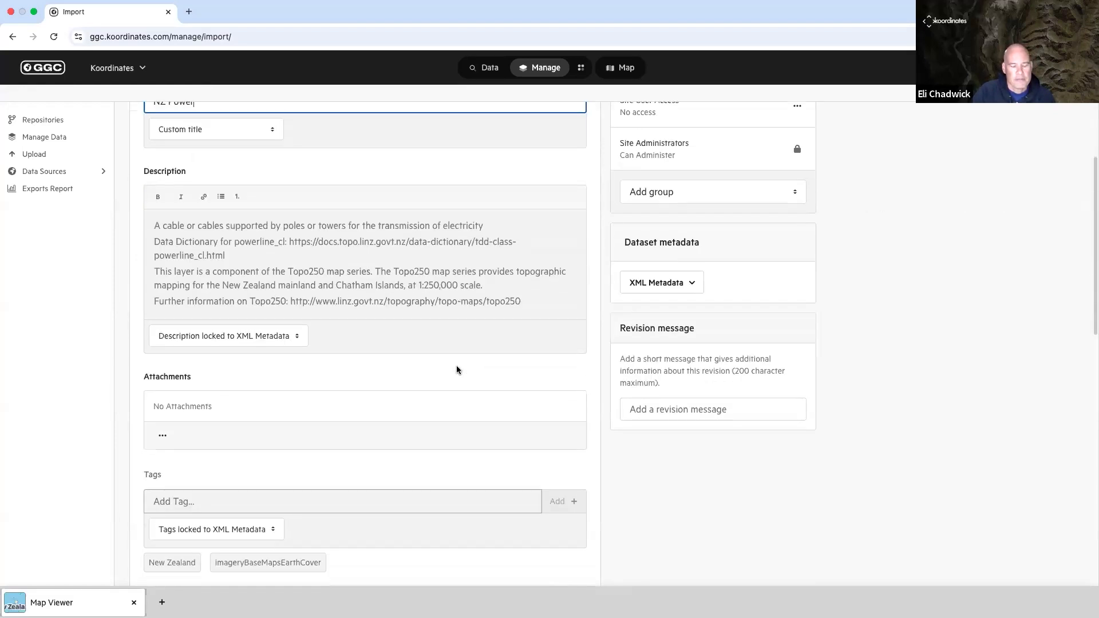
pyautogui.scroll(-3, 482, 370)
pyautogui.scroll(-3, 489, 367)
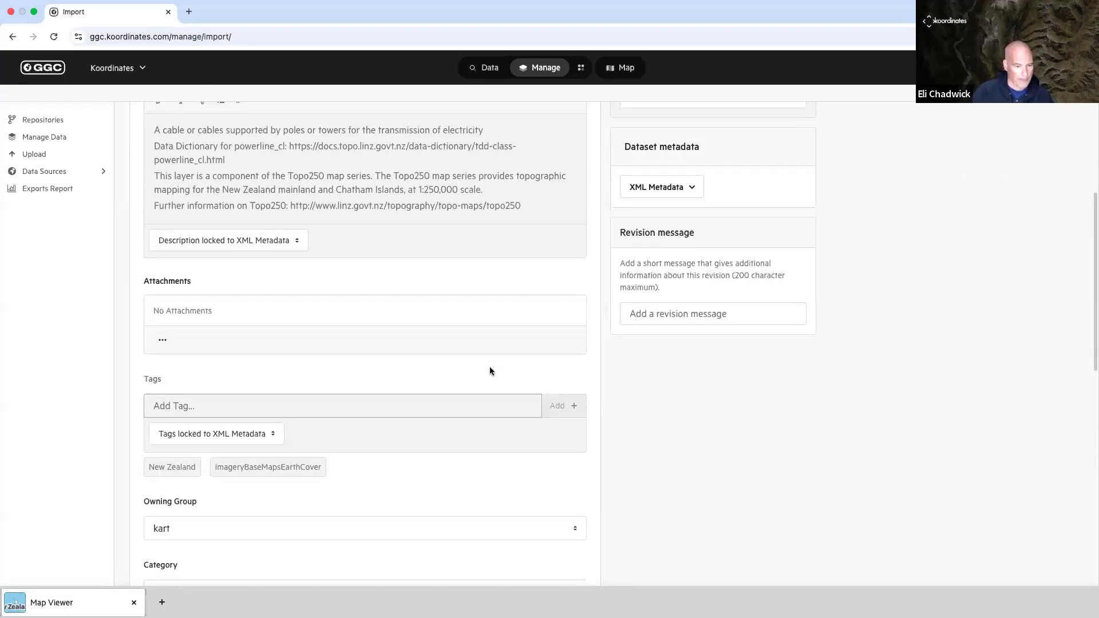
pyautogui.scroll(-3, 491, 372)
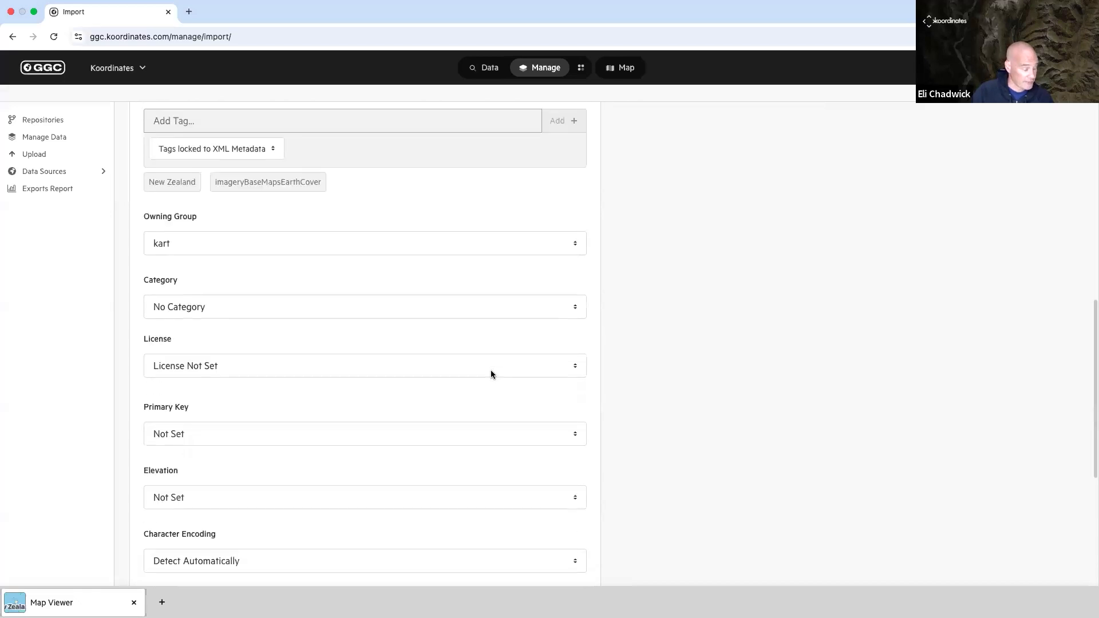
pyautogui.click(269, 312)
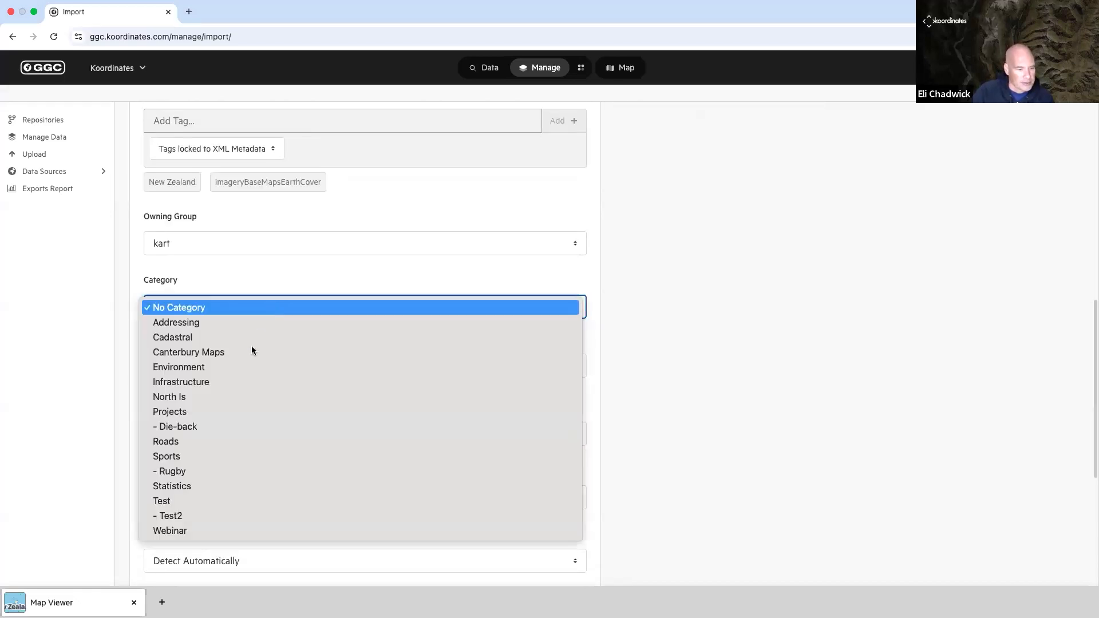
pyautogui.click(178, 383)
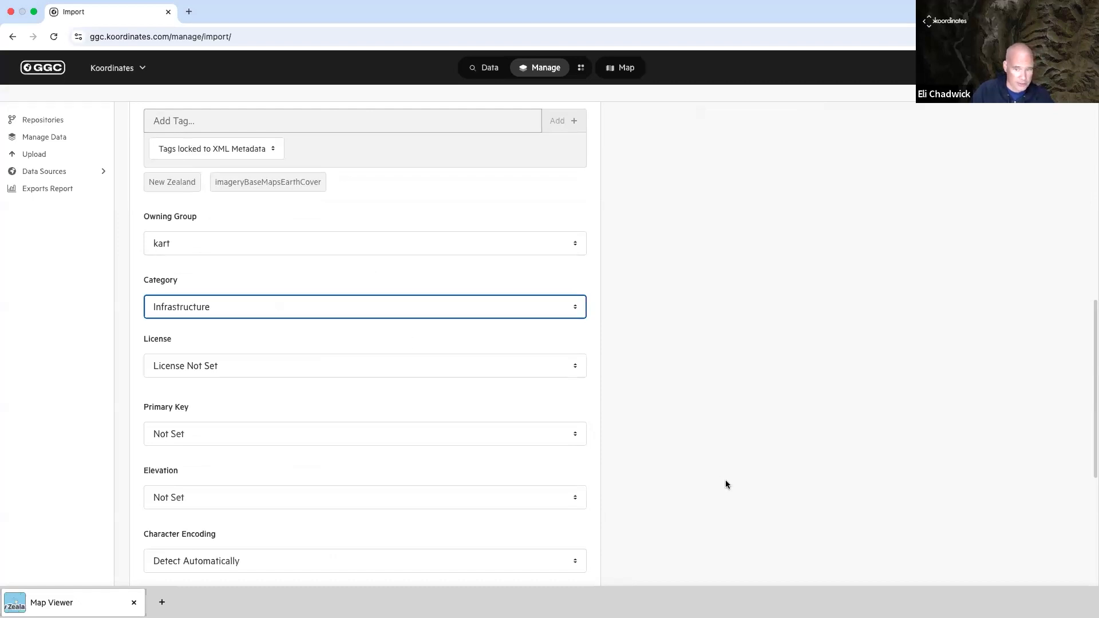
# Import the NZ Power dataset, view its details page and return to the managed data list
pyautogui.scroll(-5, 722, 473)
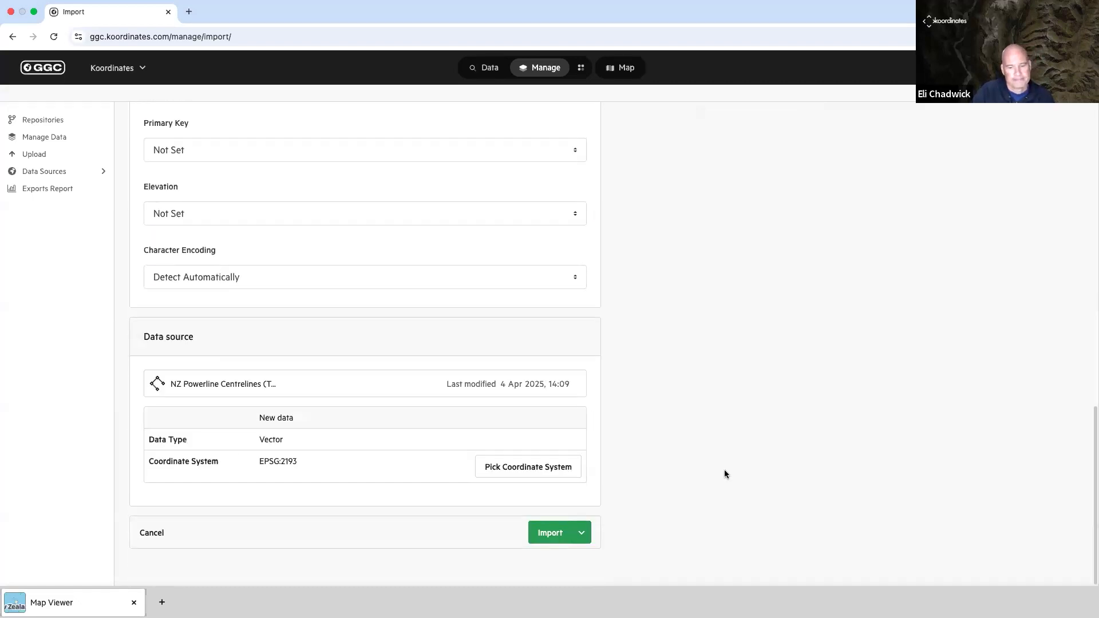
pyautogui.click(541, 533)
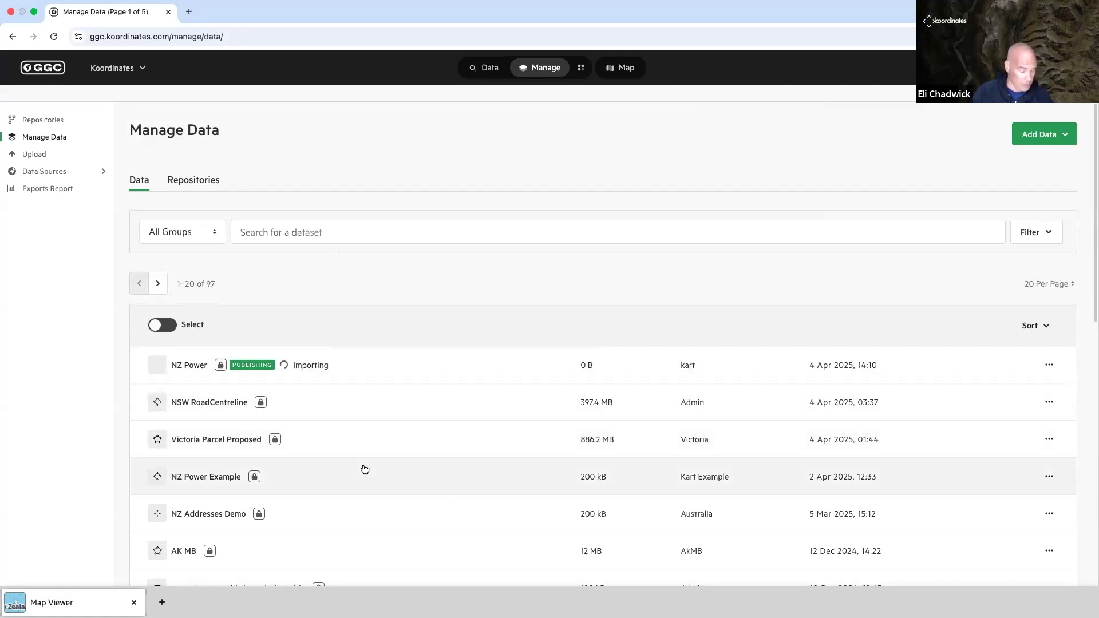
pyautogui.click(187, 365)
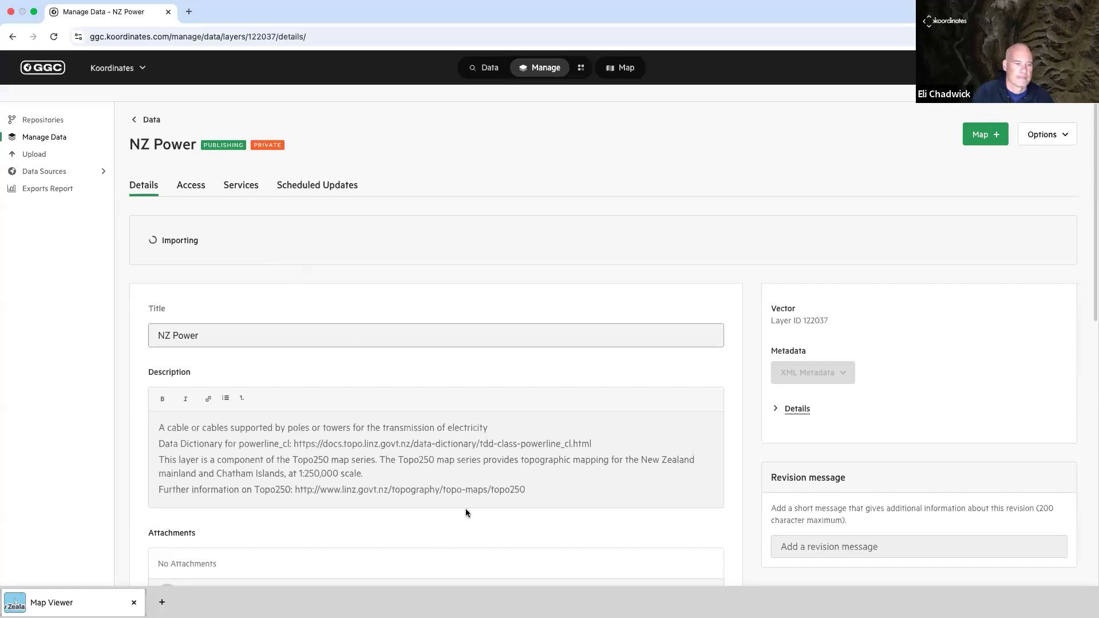
pyautogui.click(142, 122)
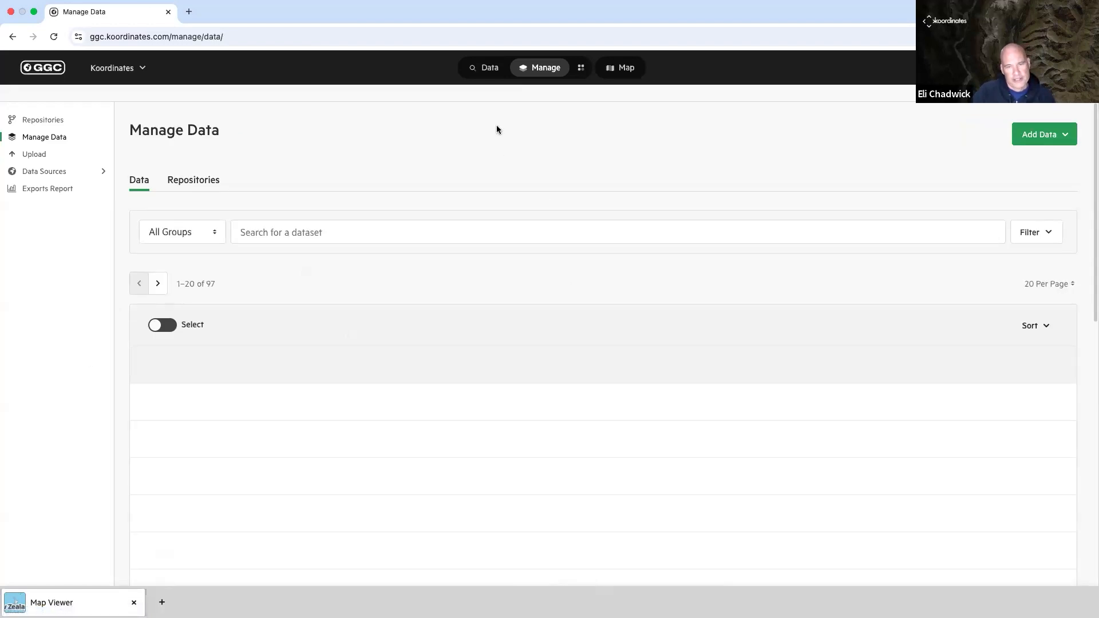
# Open the site's data catalogue and toggle the adjoining map viewer off and back on
pyautogui.click(490, 70)
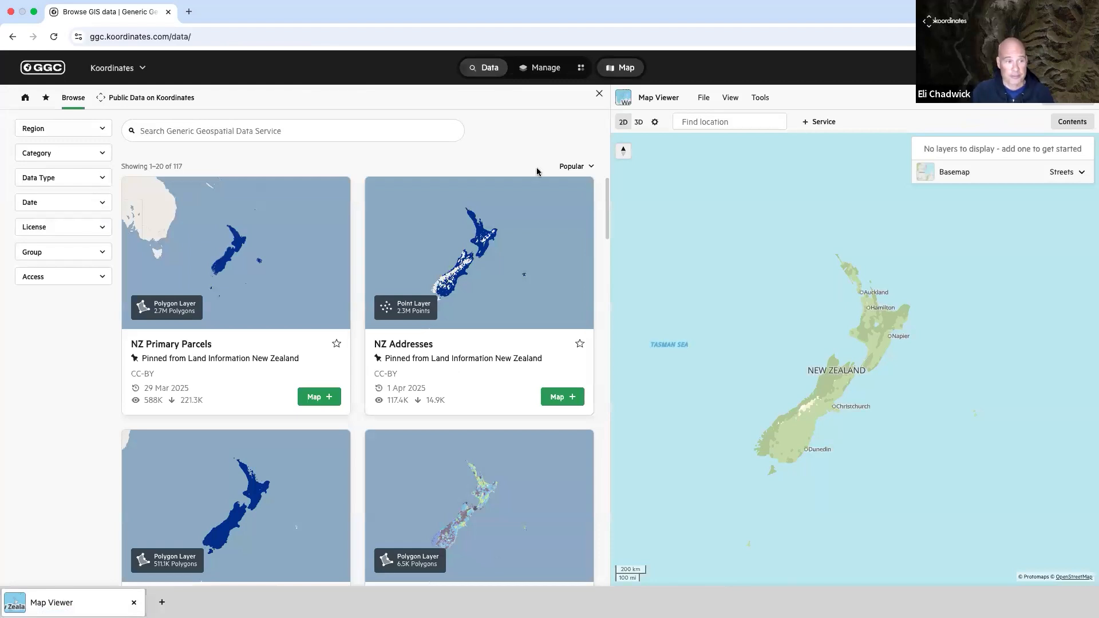
pyautogui.click(481, 70)
pyautogui.click(481, 70)
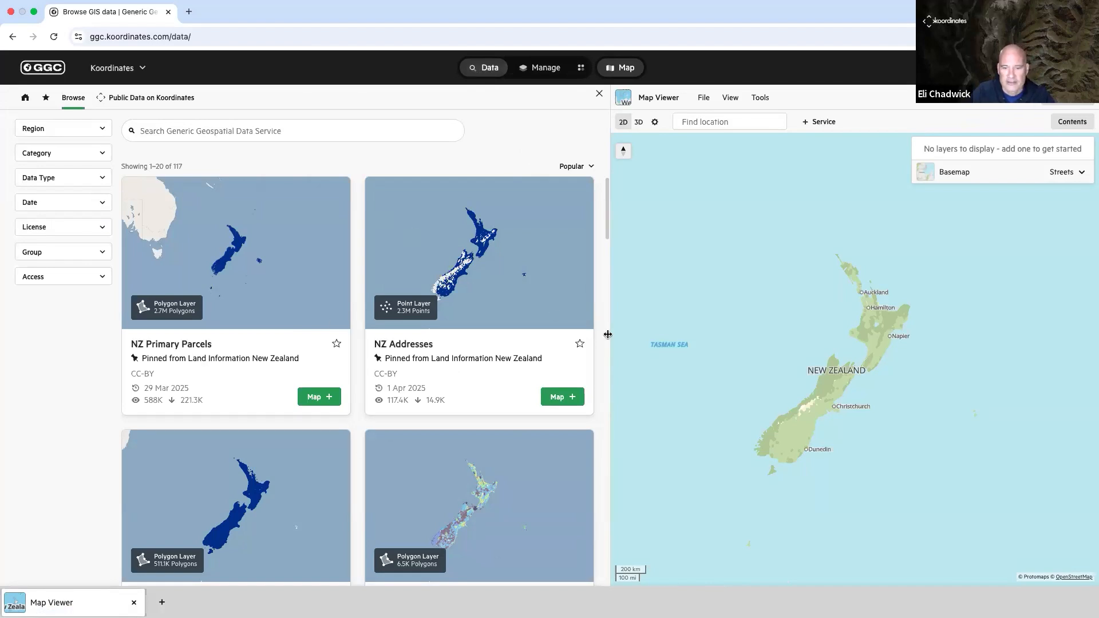
pyautogui.moveTo(607, 335); pyautogui.dragTo(631, 352)
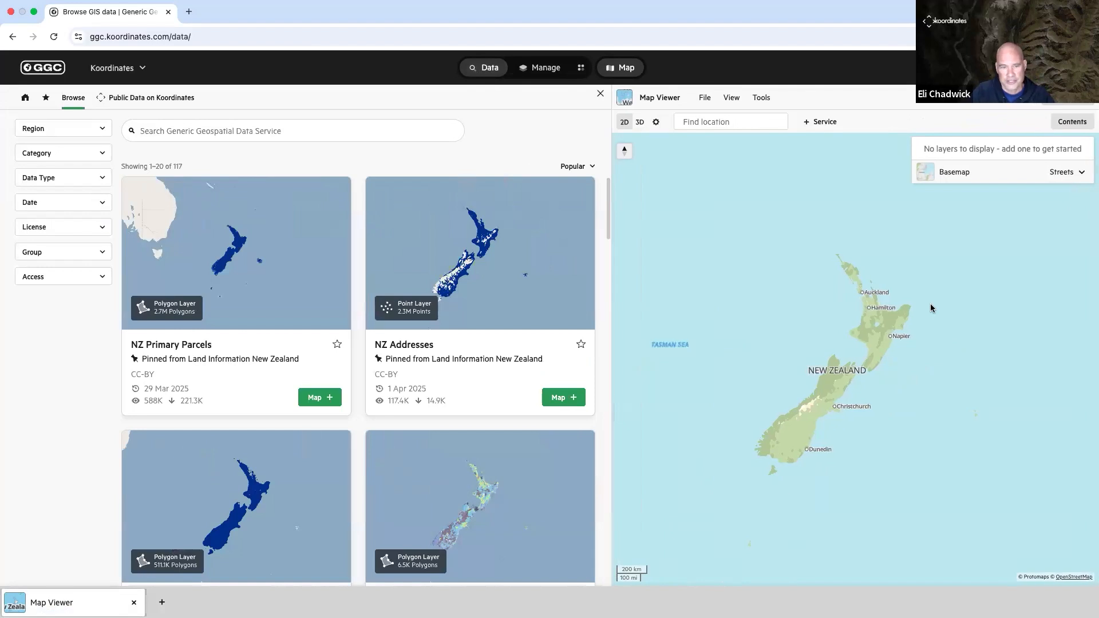
pyautogui.click(626, 69)
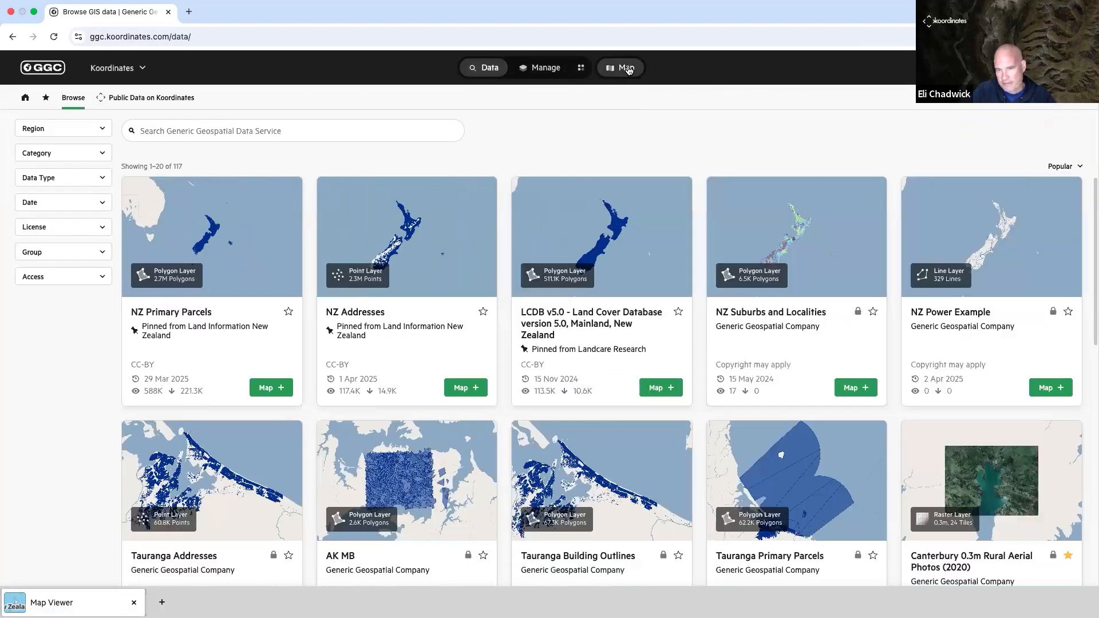
pyautogui.click(627, 69)
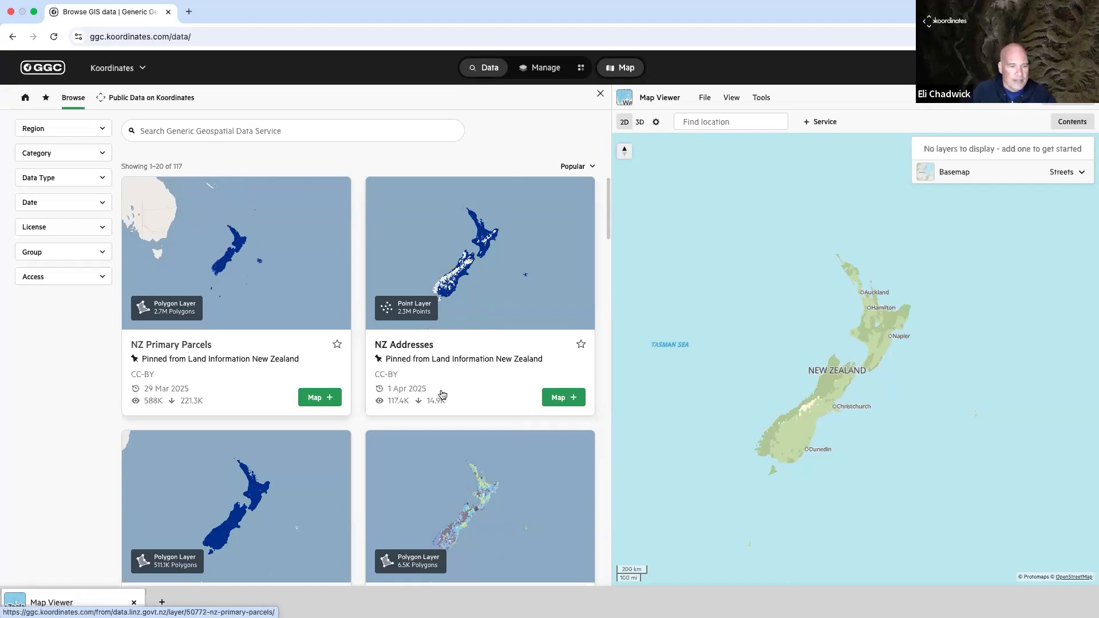
# Find the NZ Suburbs and Localities layer in the catalogue, add it to the map and close its details
pyautogui.scroll(-1, 431, 375)
pyautogui.scroll(-5, 432, 375)
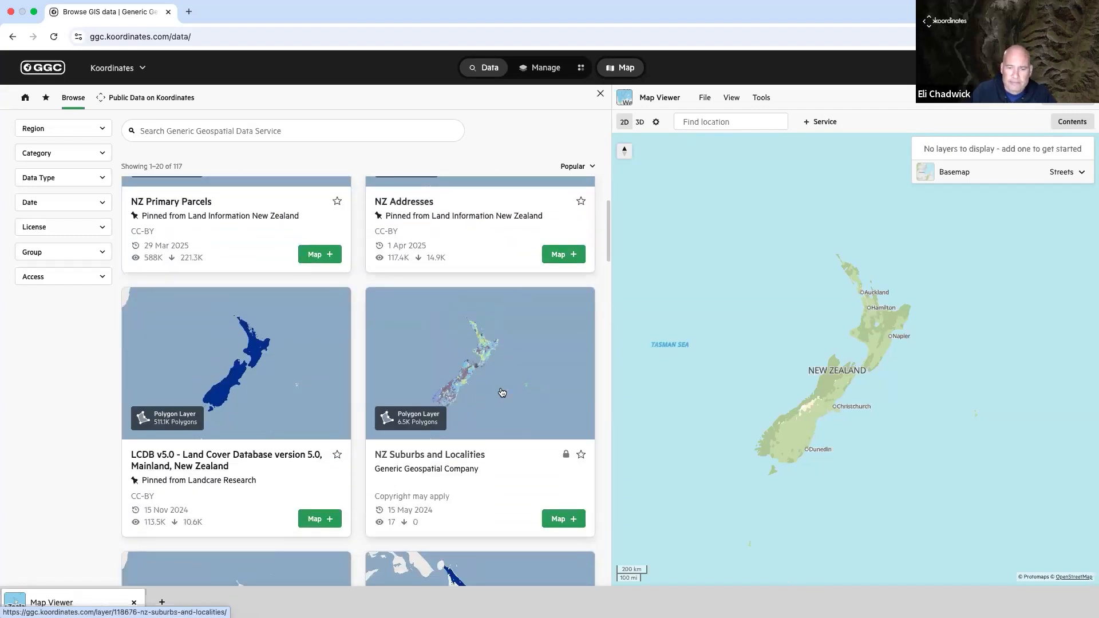
pyautogui.click(502, 391)
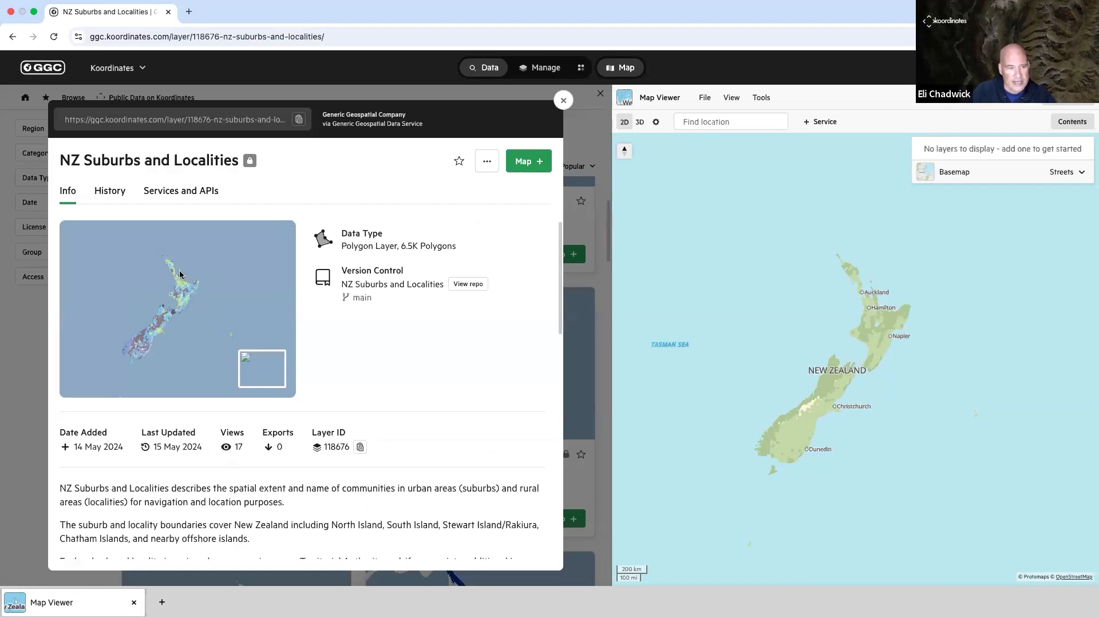
pyautogui.click(524, 161)
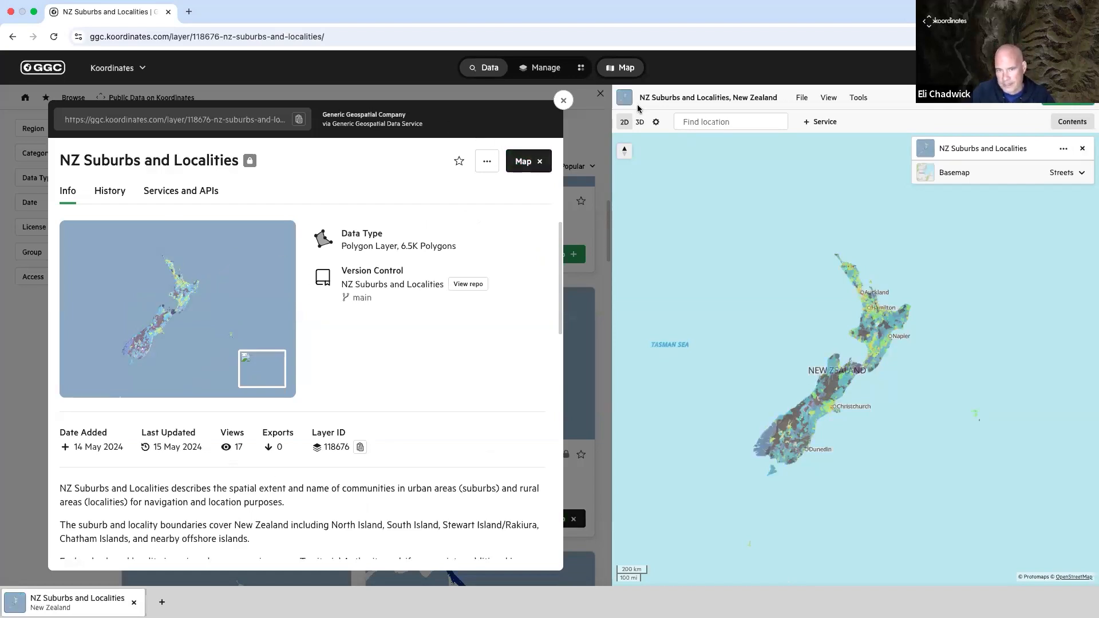
pyautogui.click(565, 102)
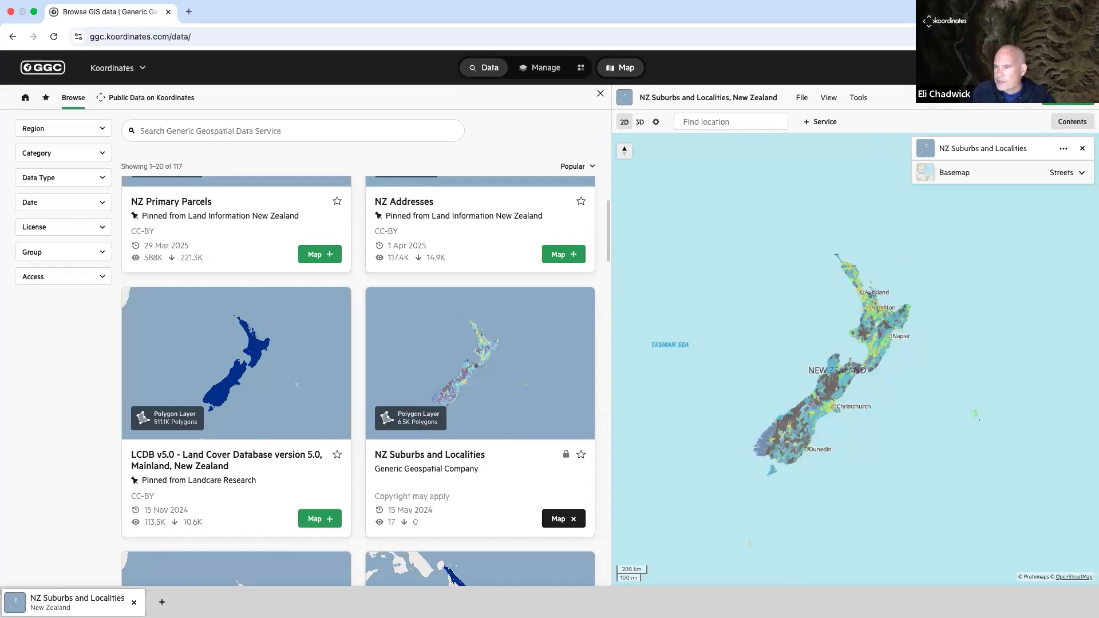
# Export NZ Suburbs and Localities as GeoPackage / SQLite in NZGD2000 / New Zealand Transverse Mercator 2000 (EPSG:2193), and download the completed 95 MB export
pyautogui.click(1068, 104)
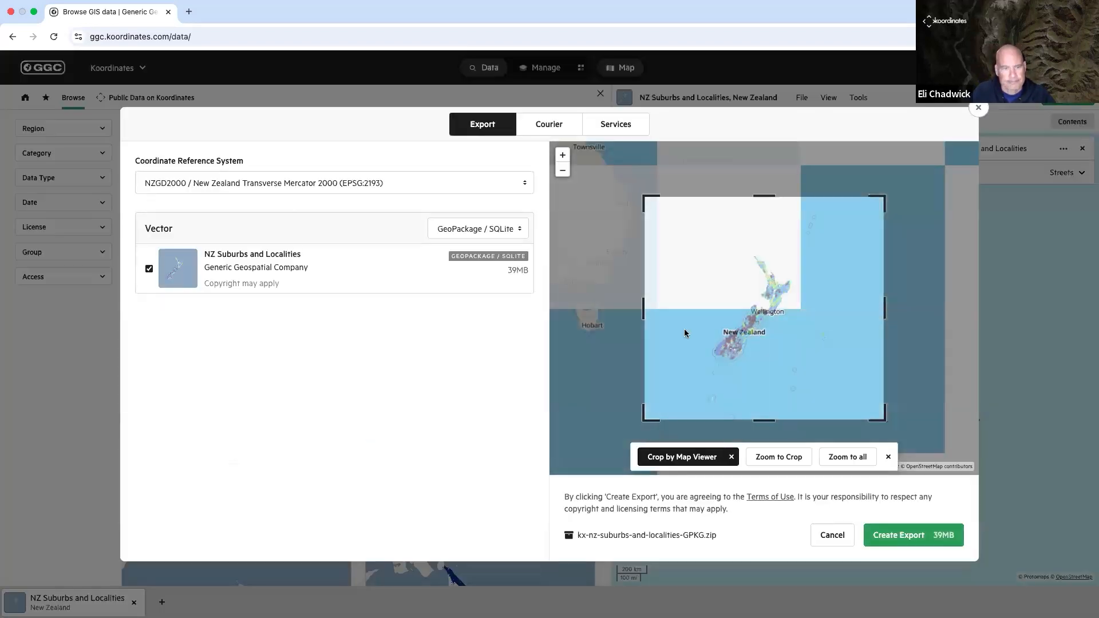
pyautogui.click(319, 183)
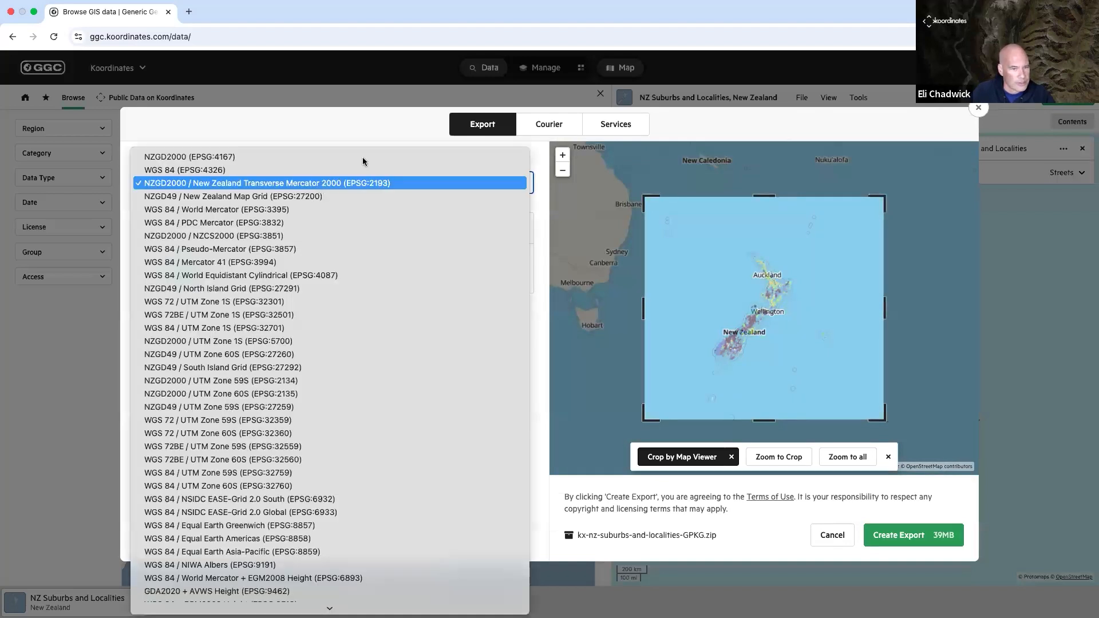
pyautogui.click(351, 184)
pyautogui.click(517, 229)
pyautogui.click(517, 229)
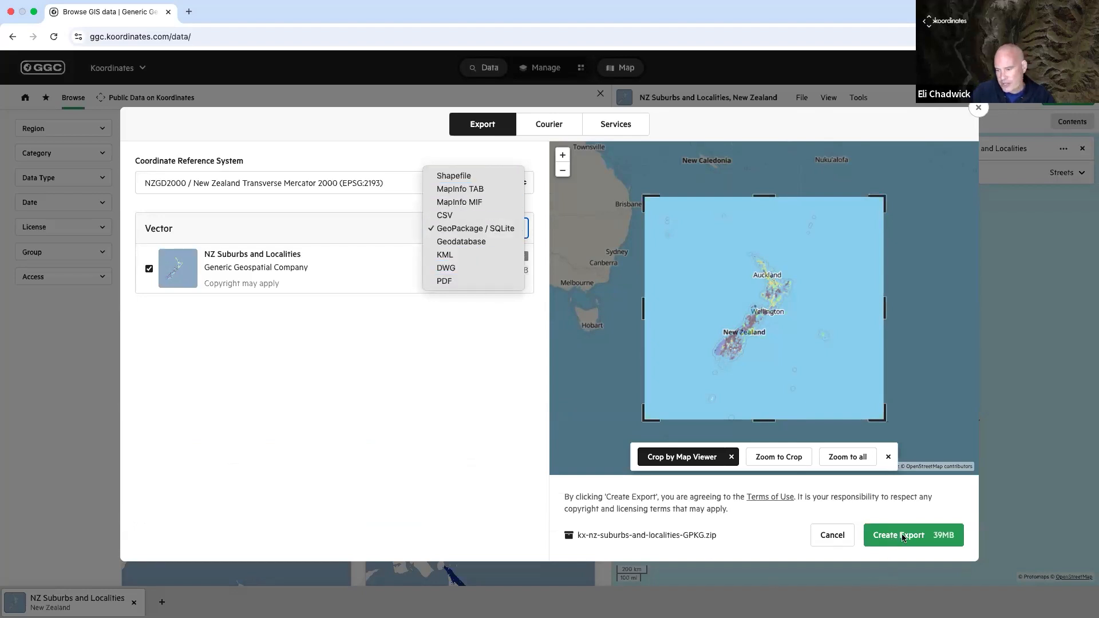
pyautogui.click(488, 518)
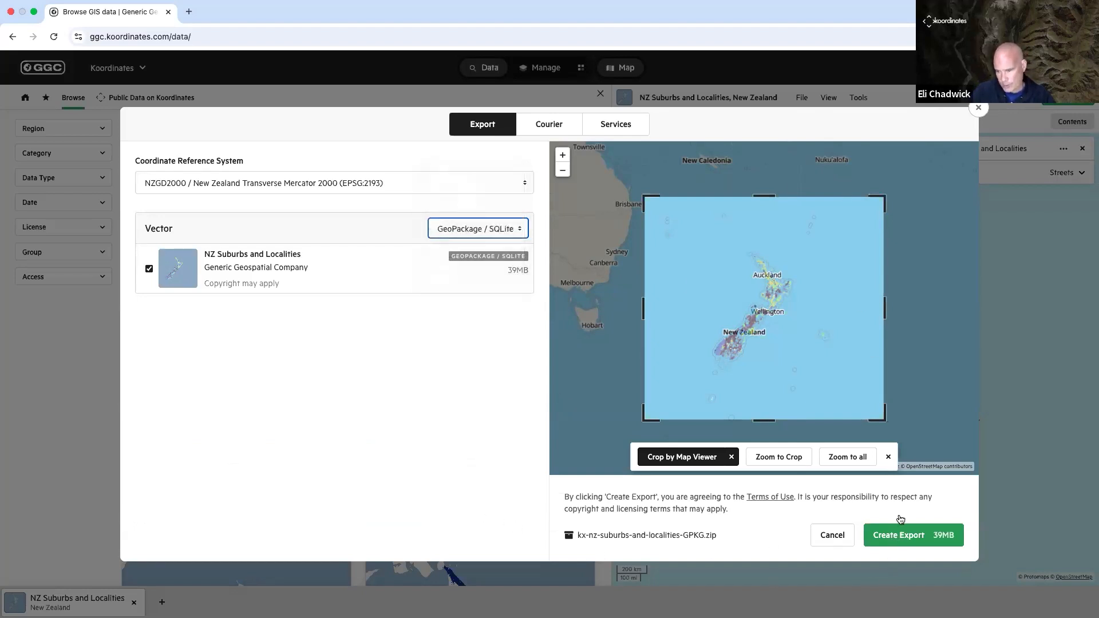
pyautogui.click(928, 538)
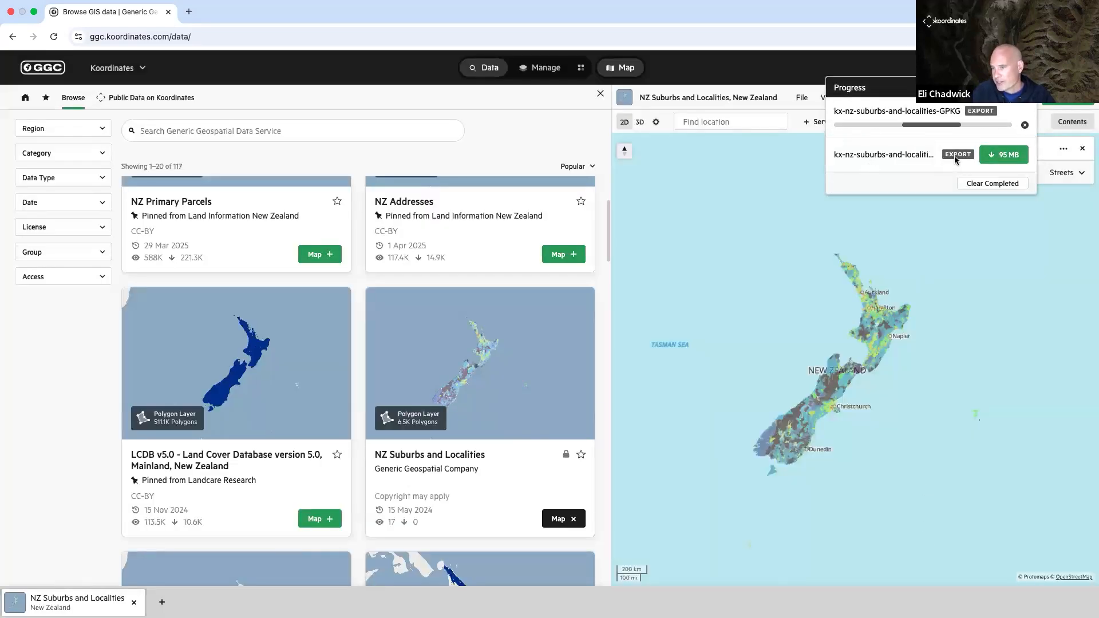
pyautogui.click(1007, 154)
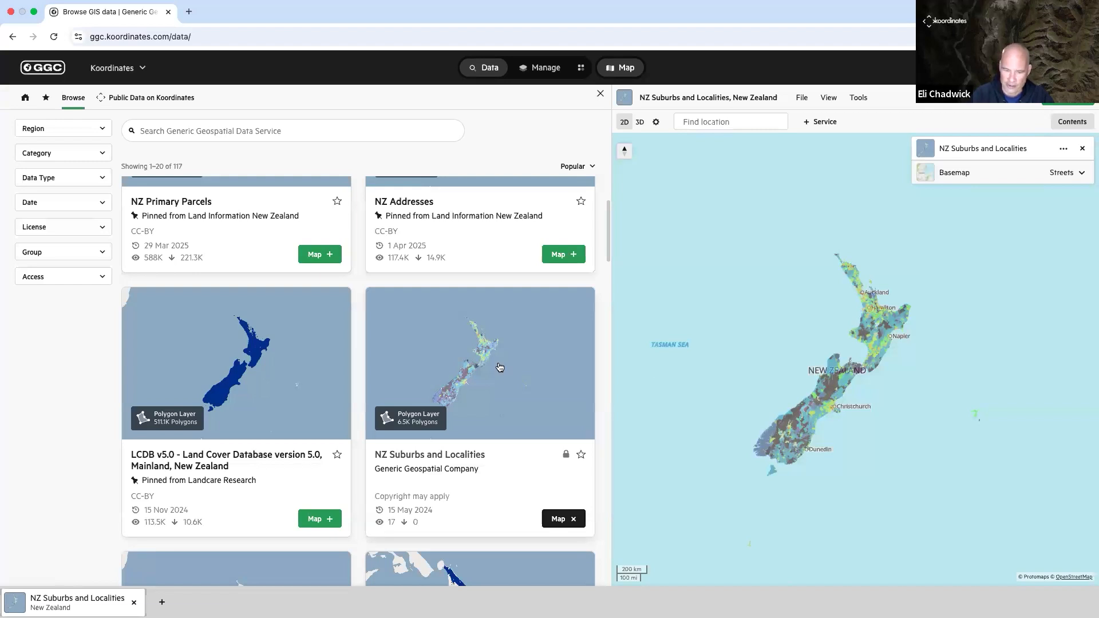
# Review the export, SSH clone and QGIS plugin options for the NZ Suburbs and Localities layer, and close its details
pyautogui.click(489, 462)
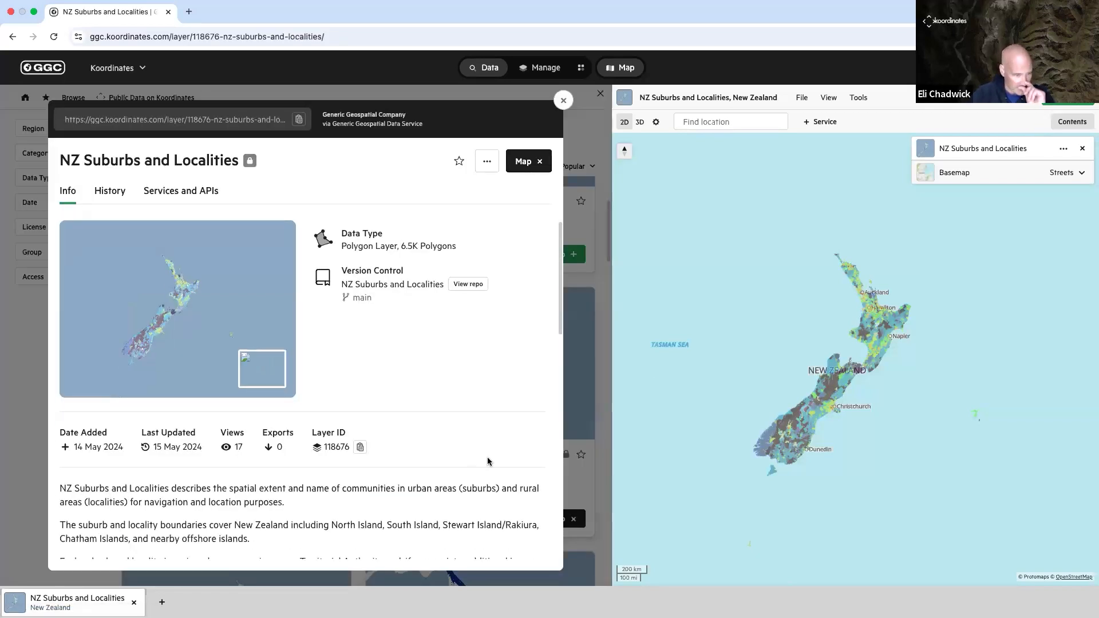
pyautogui.click(486, 164)
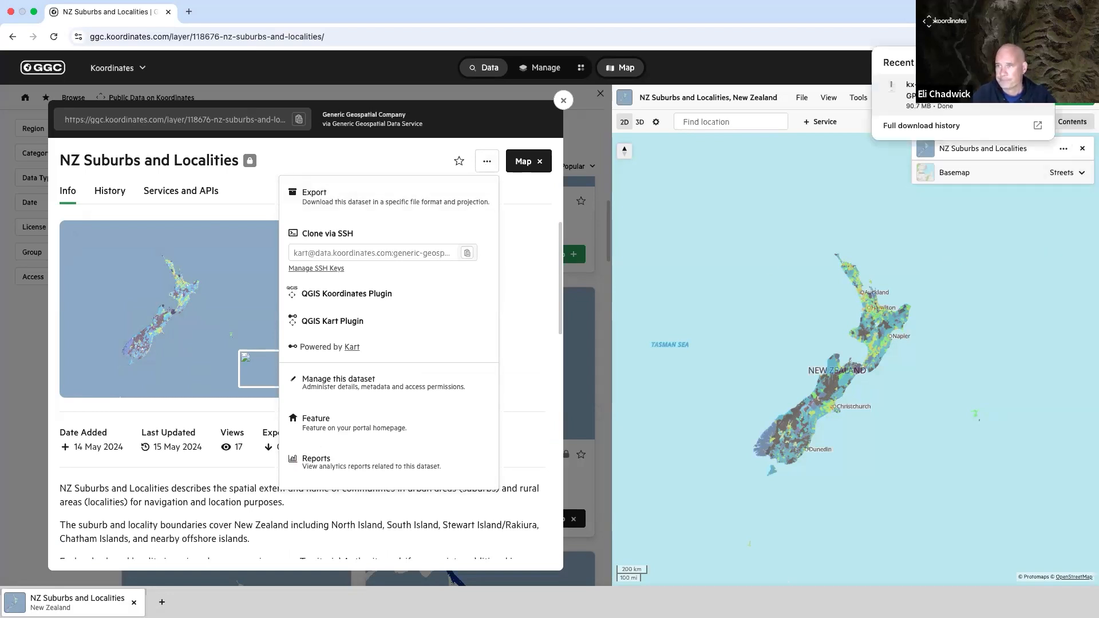
pyautogui.click(517, 216)
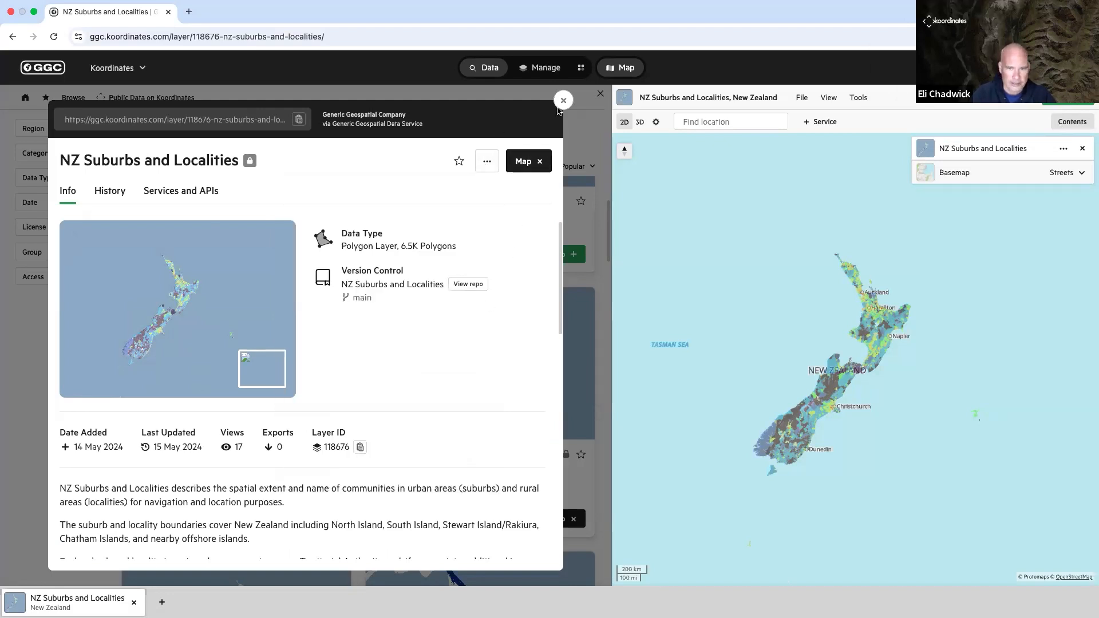
pyautogui.click(563, 102)
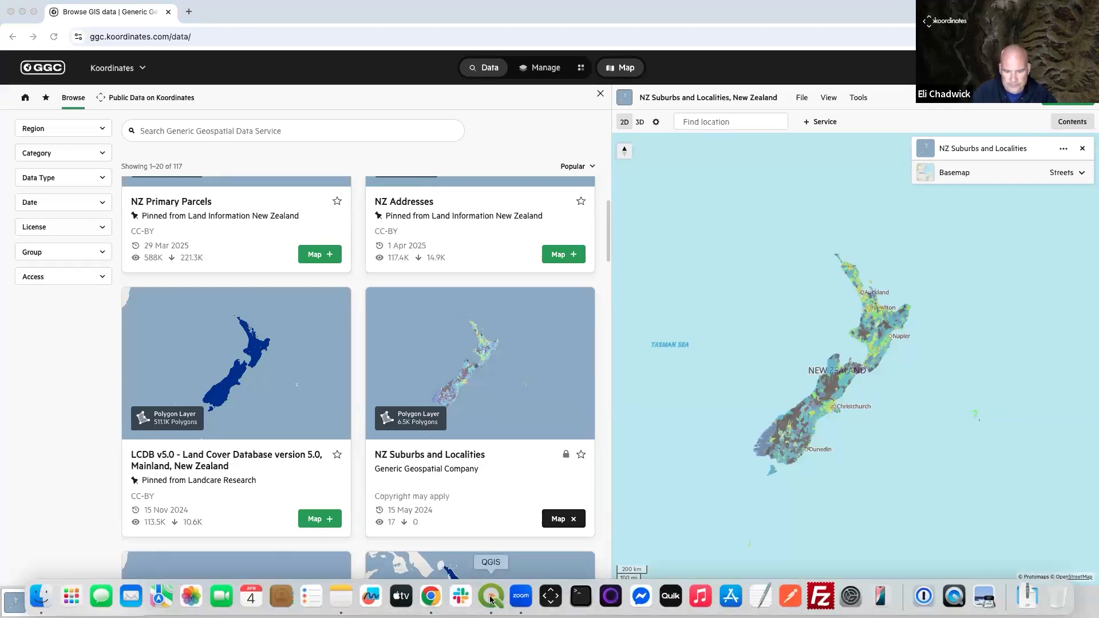
# Switch to QGIS, search the plugin manager for koordinates and review the Koordinates plugin's description
pyautogui.click(491, 597)
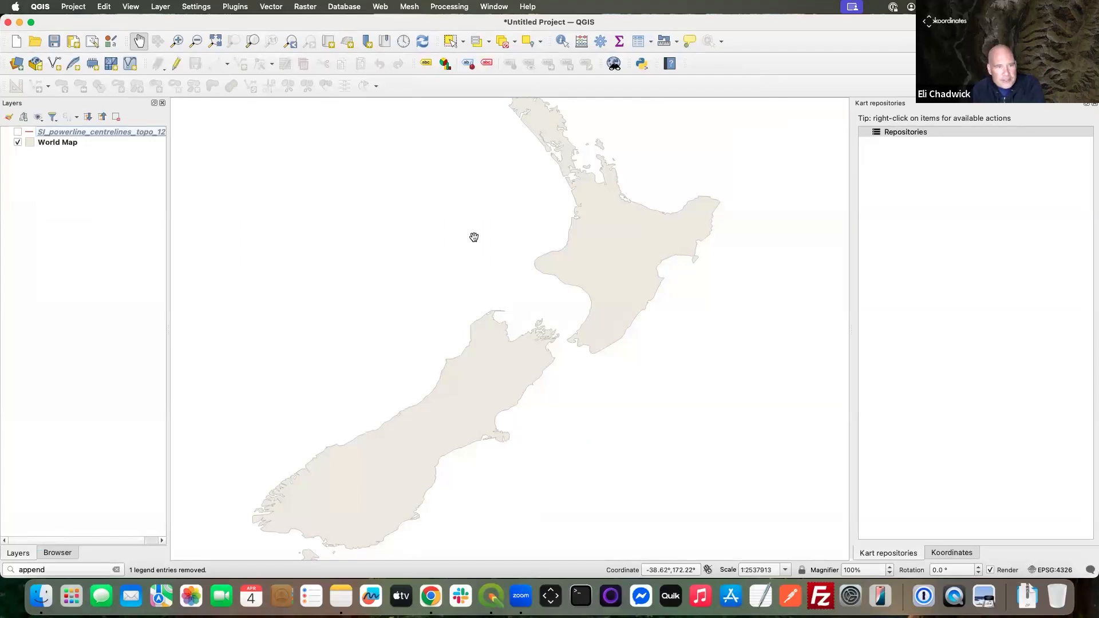
pyautogui.click(236, 7)
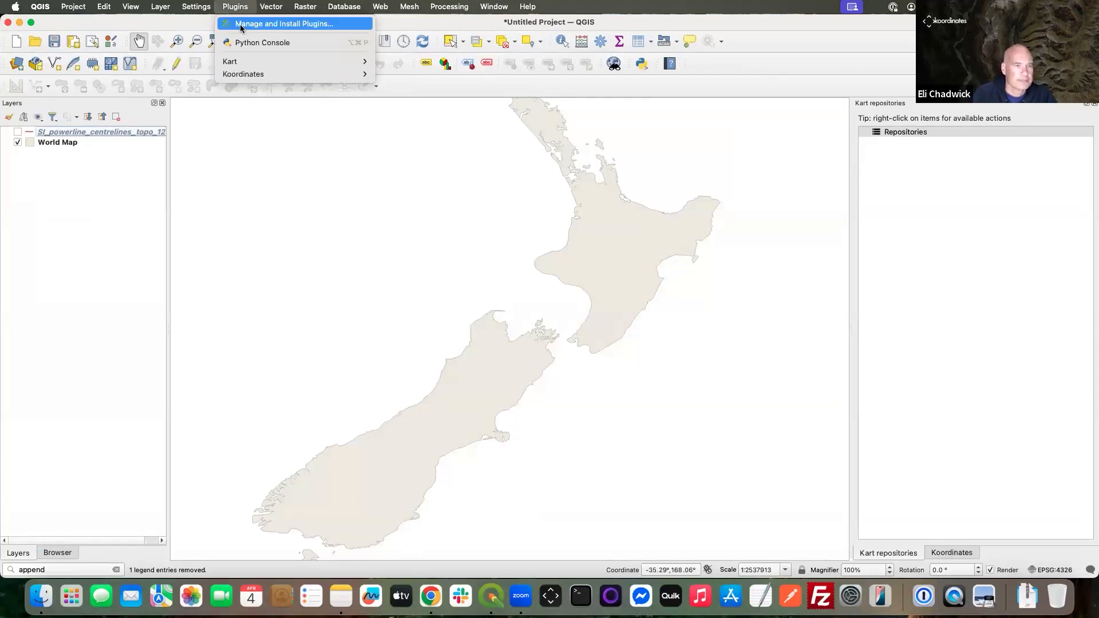
pyautogui.click(240, 26)
pyautogui.click(418, 120)
pyautogui.write('koordinates')
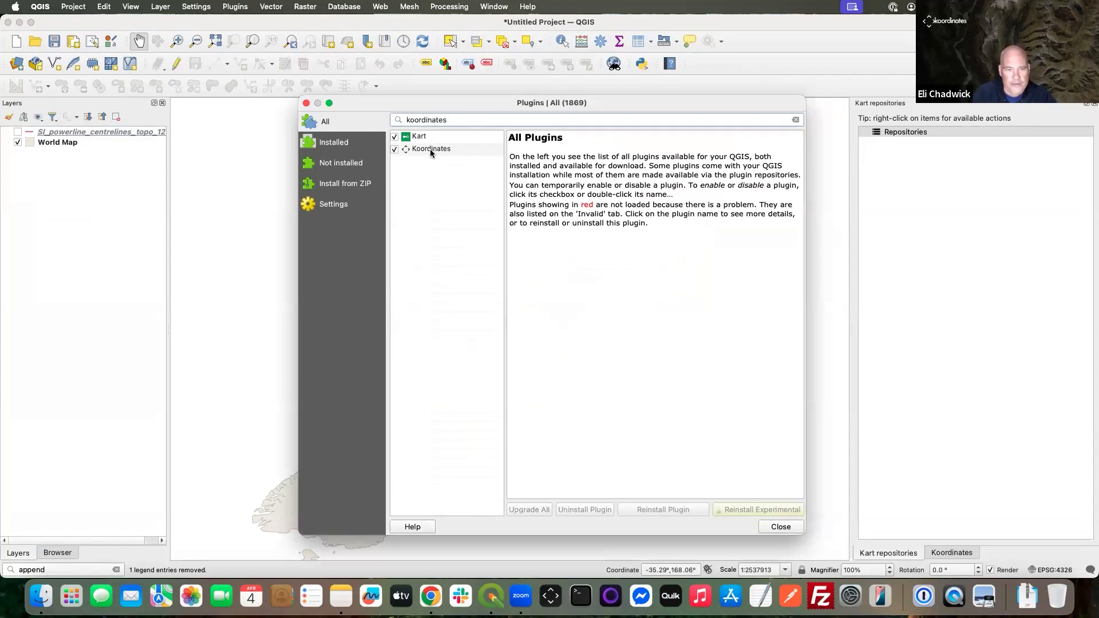
pyautogui.click(431, 149)
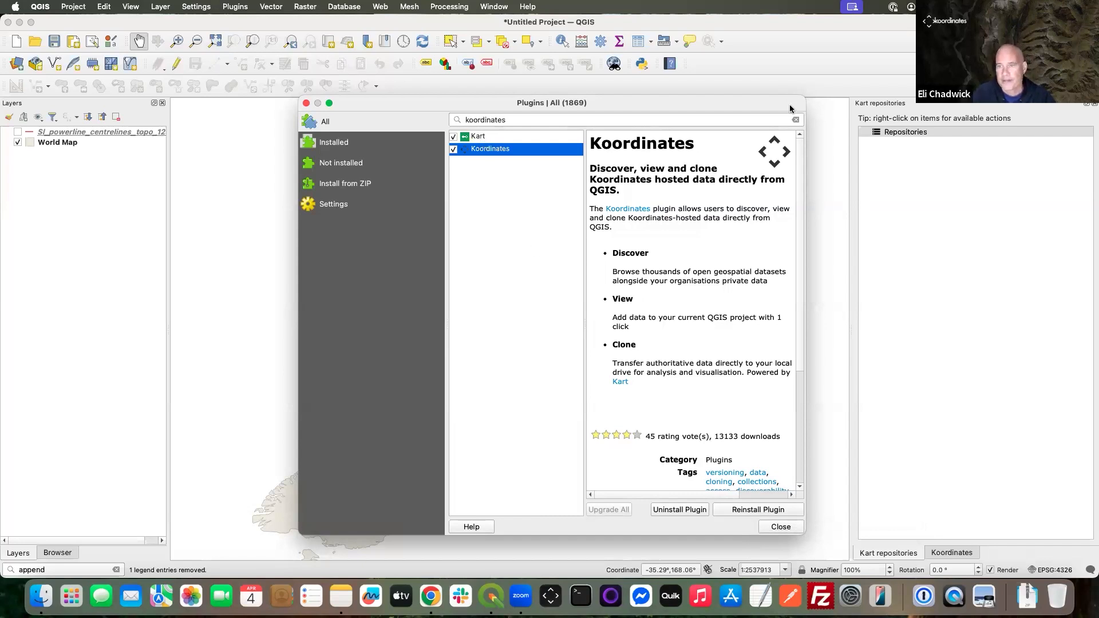
pyautogui.click(306, 103)
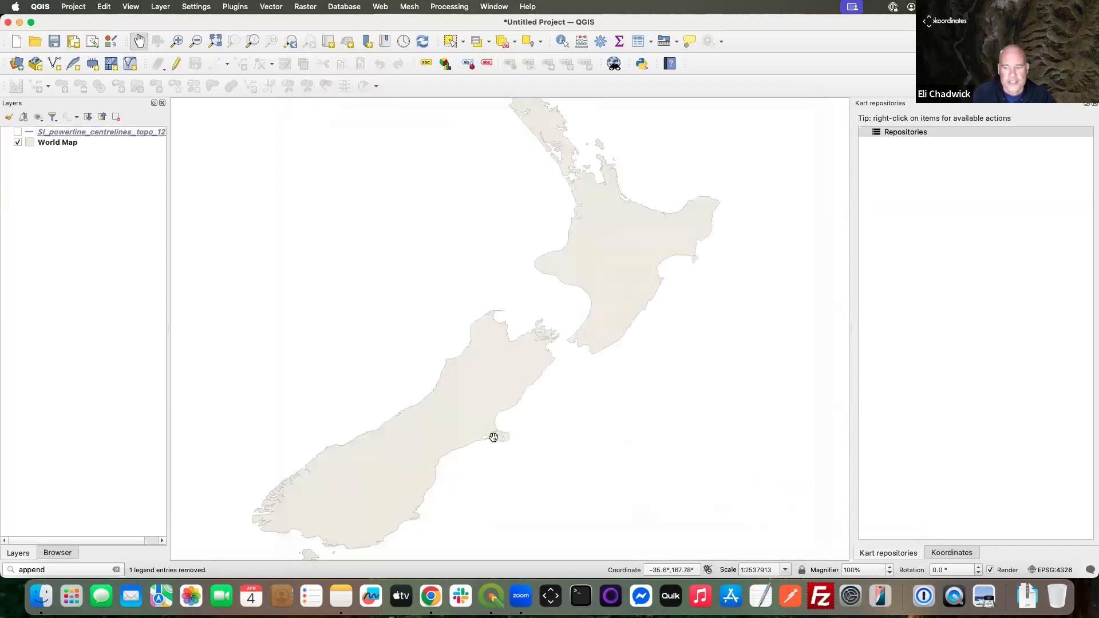
# Review the Kart and Koordinates plugin commands and the actions available for Kart repositories
pyautogui.click(231, 11)
pyautogui.moveTo(247, 63)
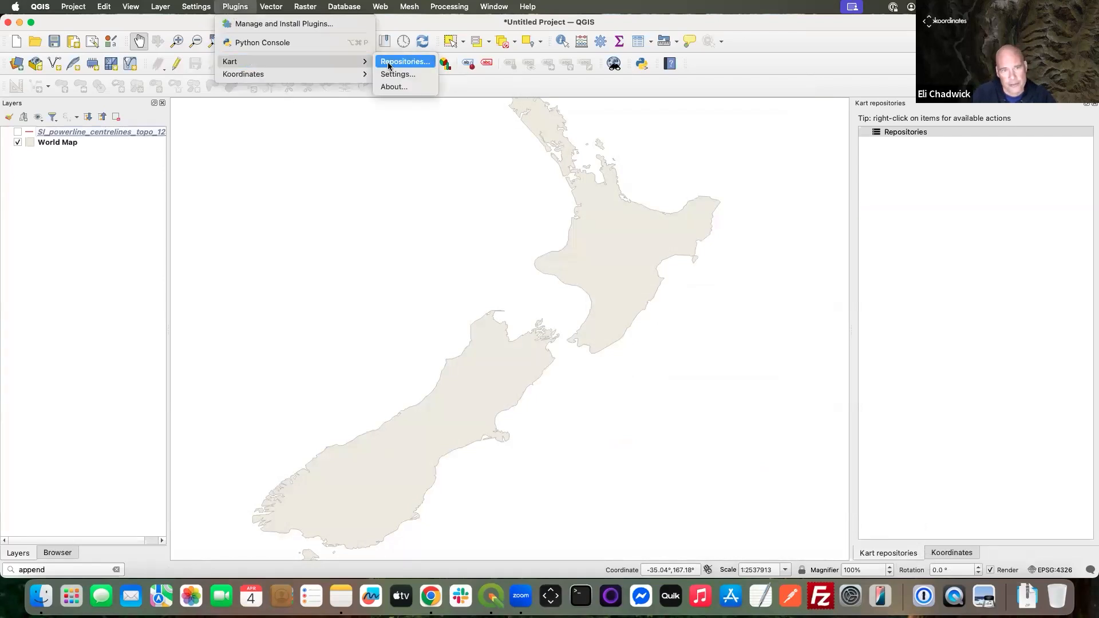
pyautogui.moveTo(314, 74)
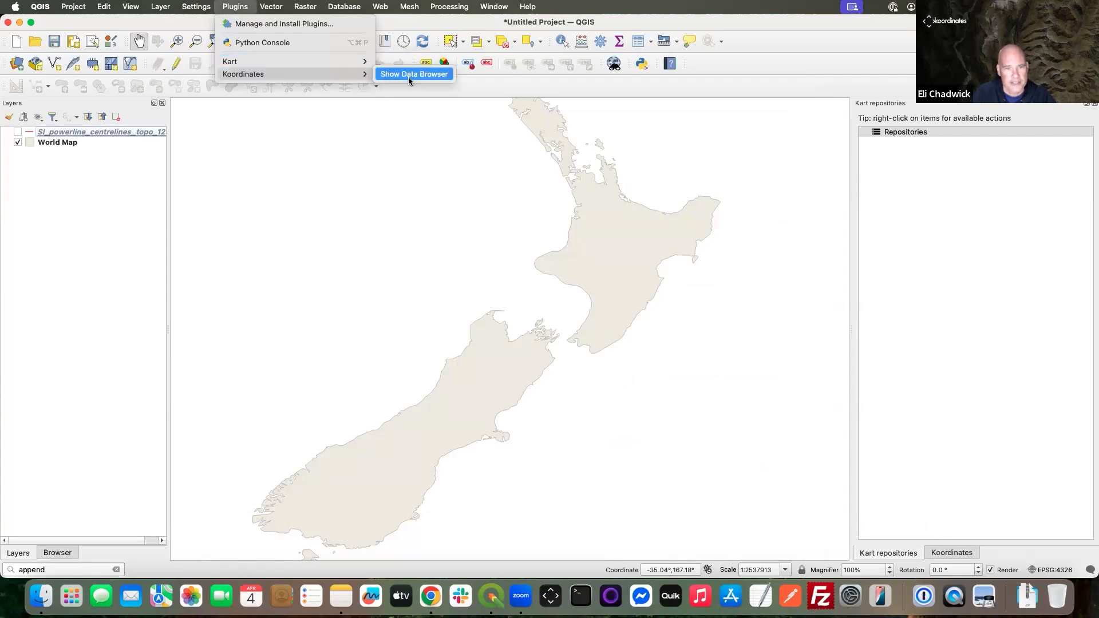
pyautogui.click(748, 87)
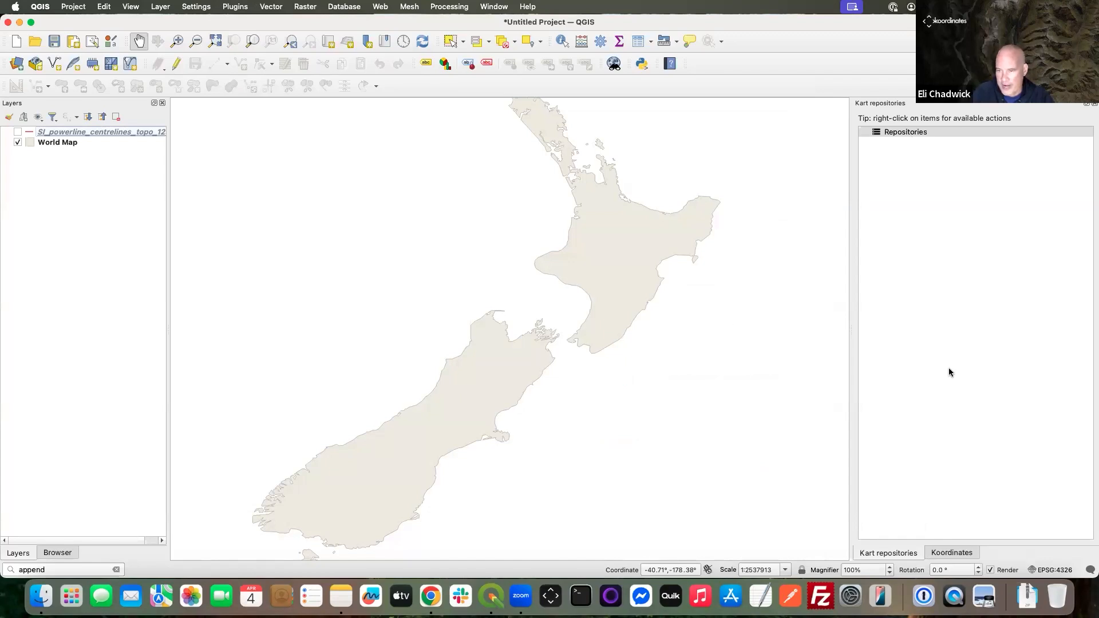
pyautogui.rightClick(902, 135)
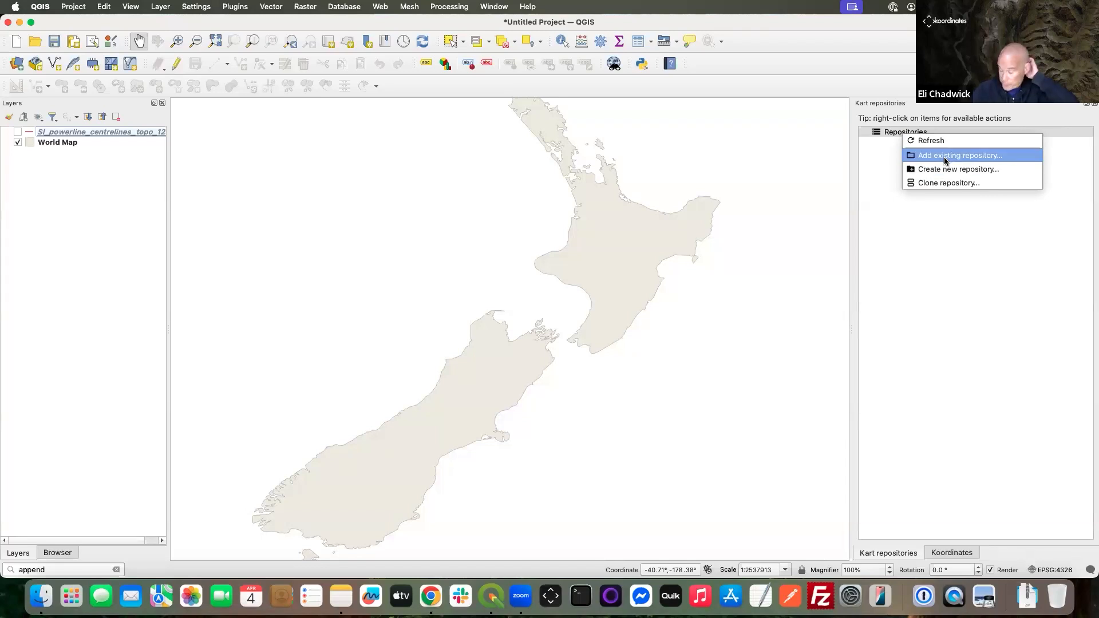
pyautogui.click(932, 250)
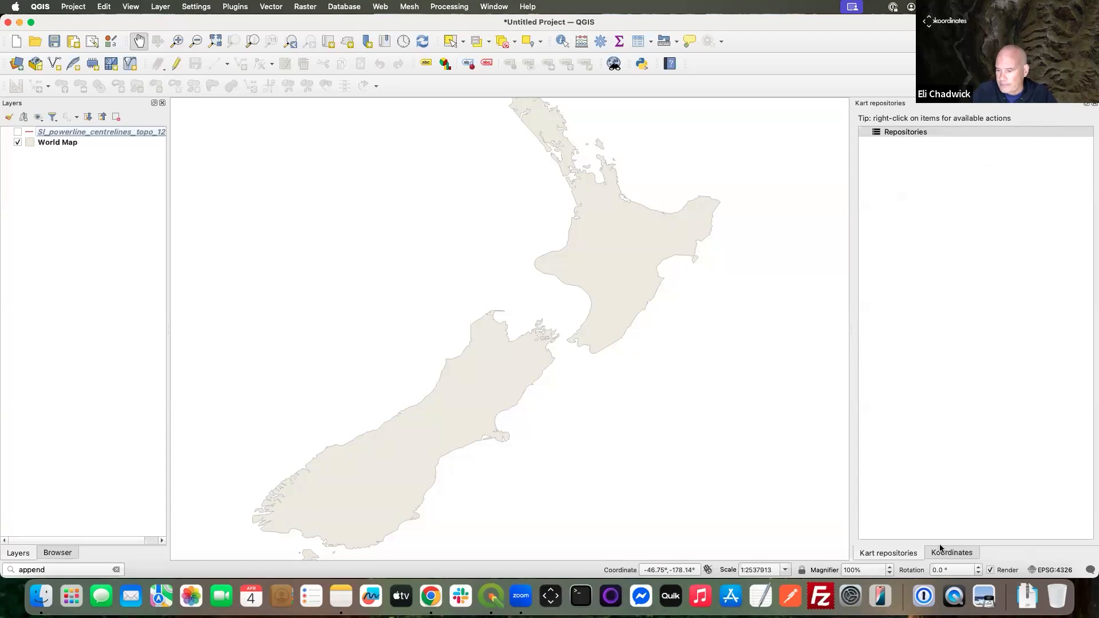
# Show the Koordinates data browser, widen it, and look through the Generic Geospatial Data Service datasets and group filter options
pyautogui.click(961, 553)
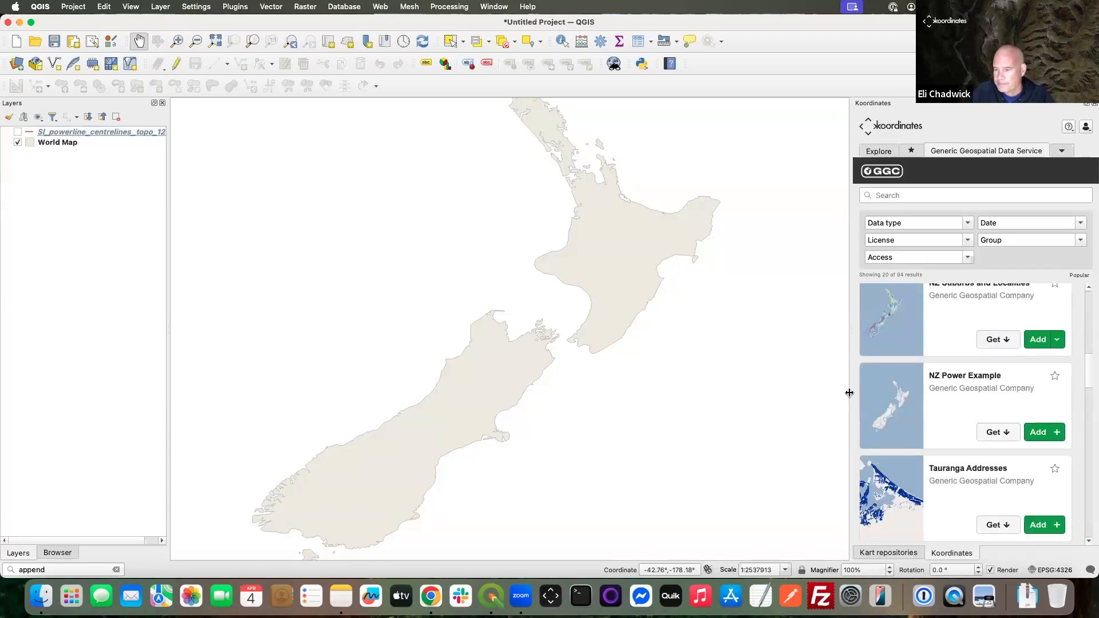
pyautogui.moveTo(845, 394); pyautogui.dragTo(477, 479)
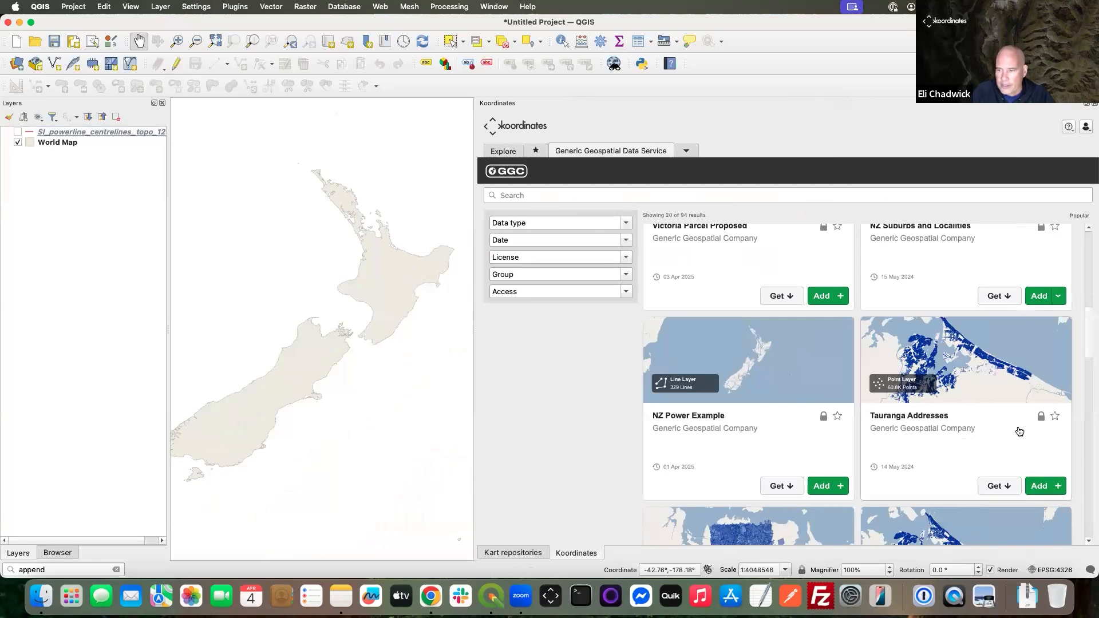
pyautogui.scroll(-3, 1000, 407)
pyautogui.scroll(10, 967, 389)
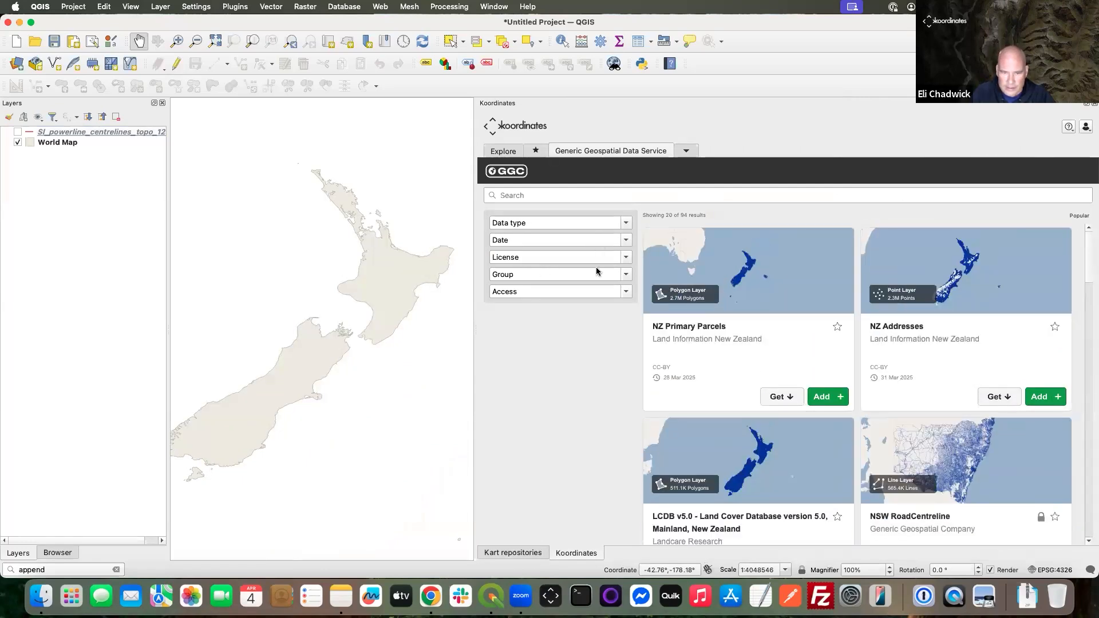
pyautogui.click(627, 276)
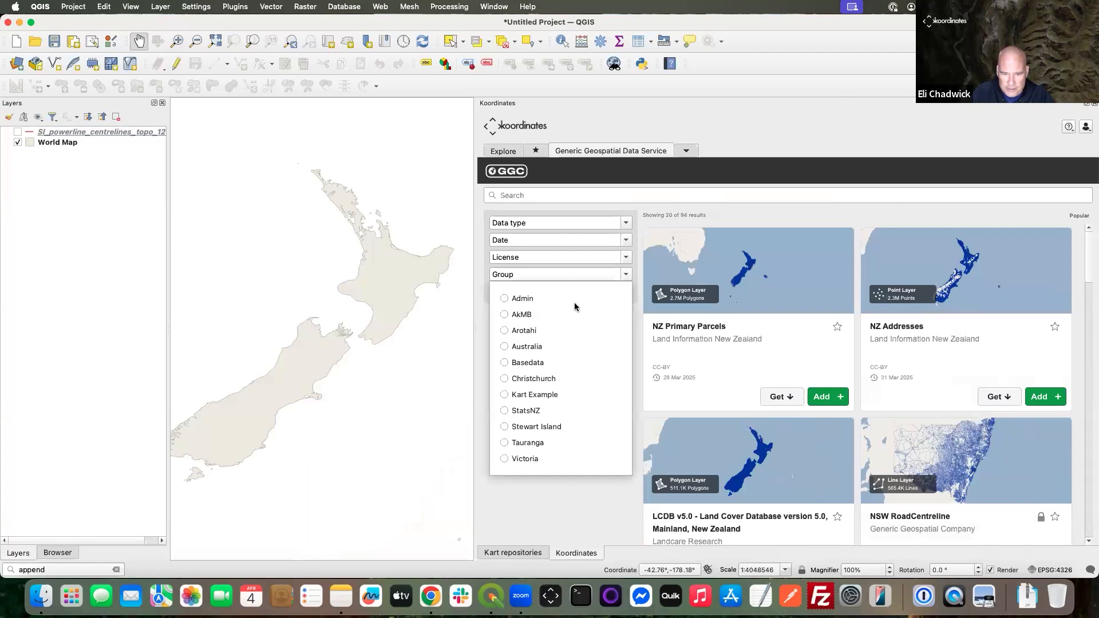
# Switch to Chrome, open NZ Power from the managed datasets, view it in the catalogue with its map, and close its details
pyautogui.click(434, 604)
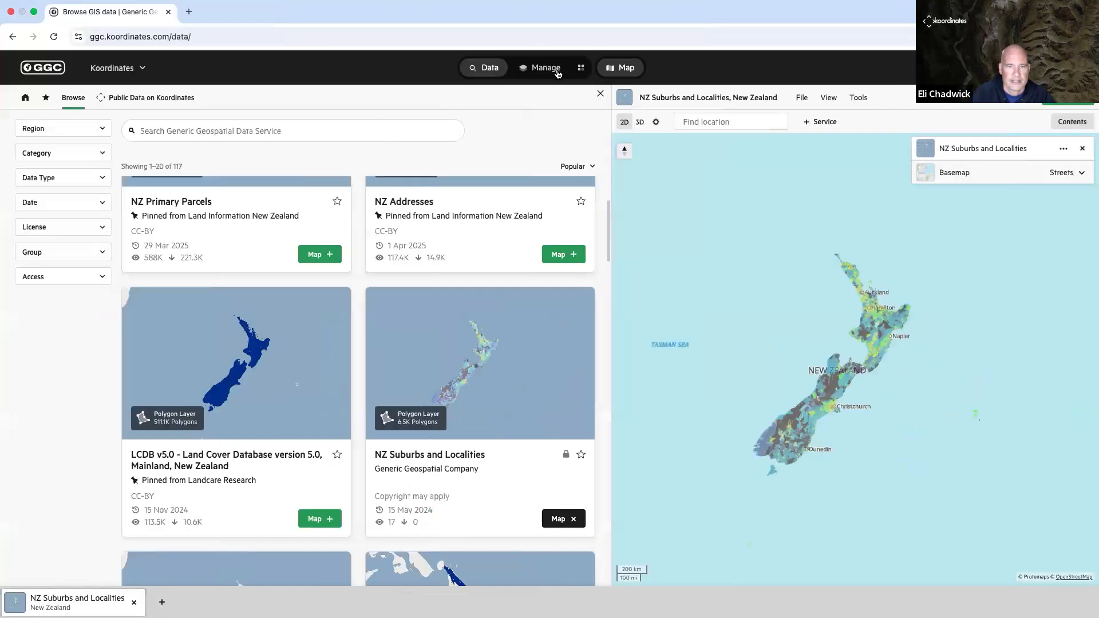
pyautogui.click(551, 71)
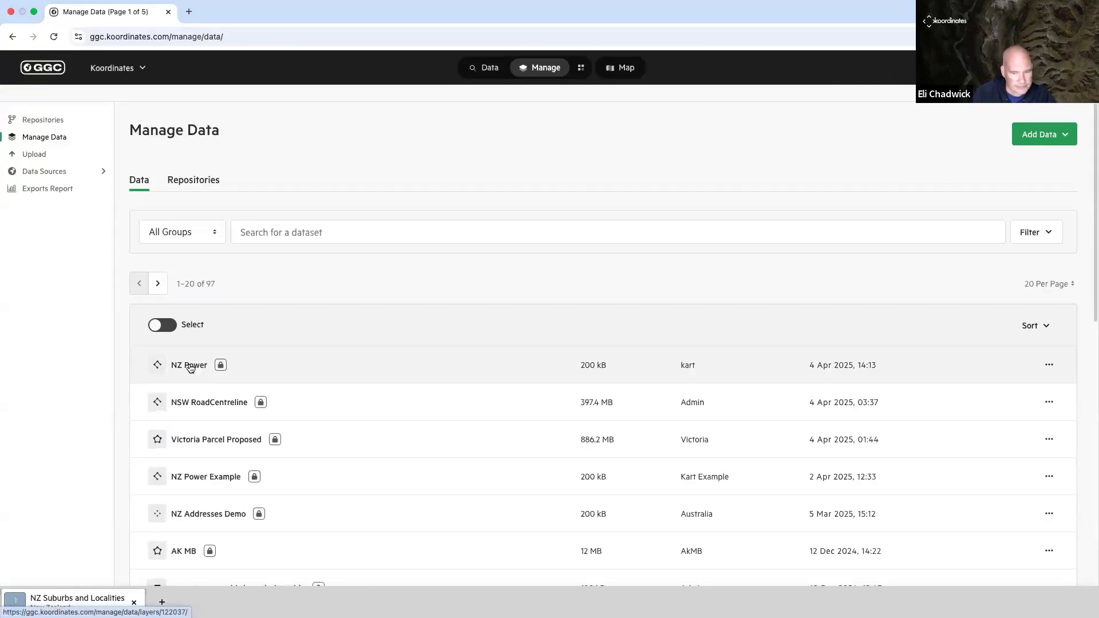
pyautogui.click(190, 365)
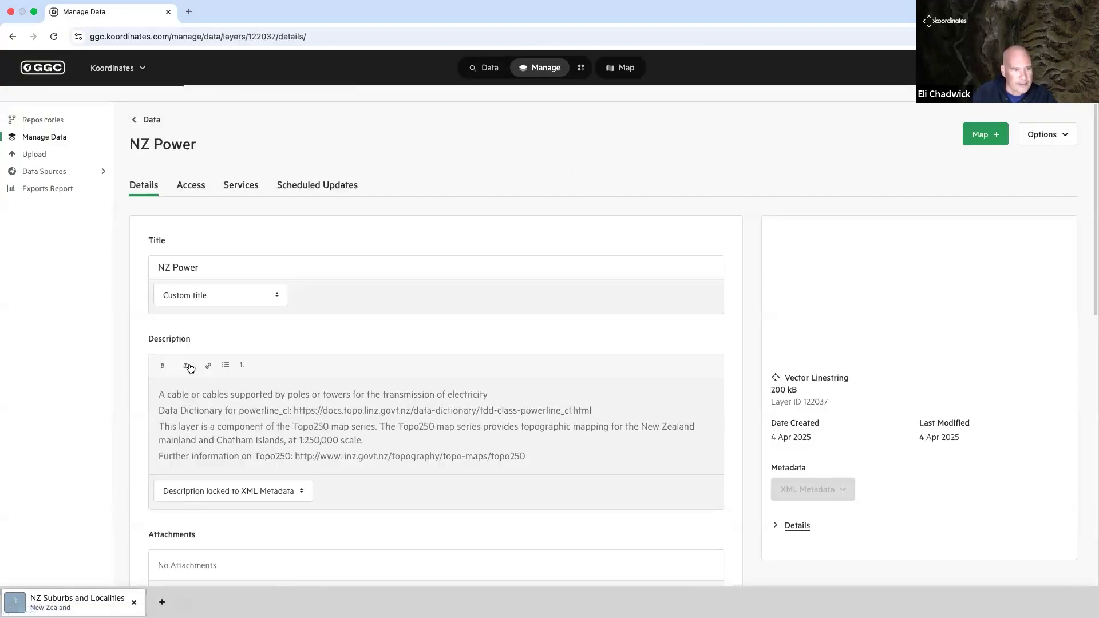
pyautogui.click(1053, 135)
pyautogui.click(1011, 170)
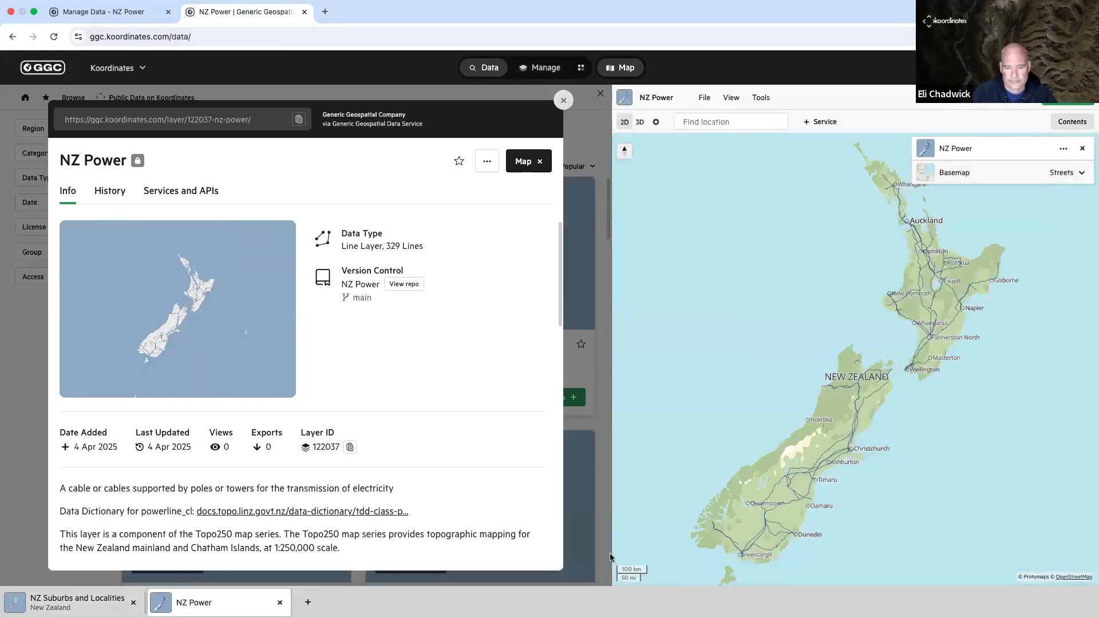
pyautogui.click(563, 100)
# Switch back to QGIS and sort the Koordinates datasets by Recently Added
pyautogui.click(490, 595)
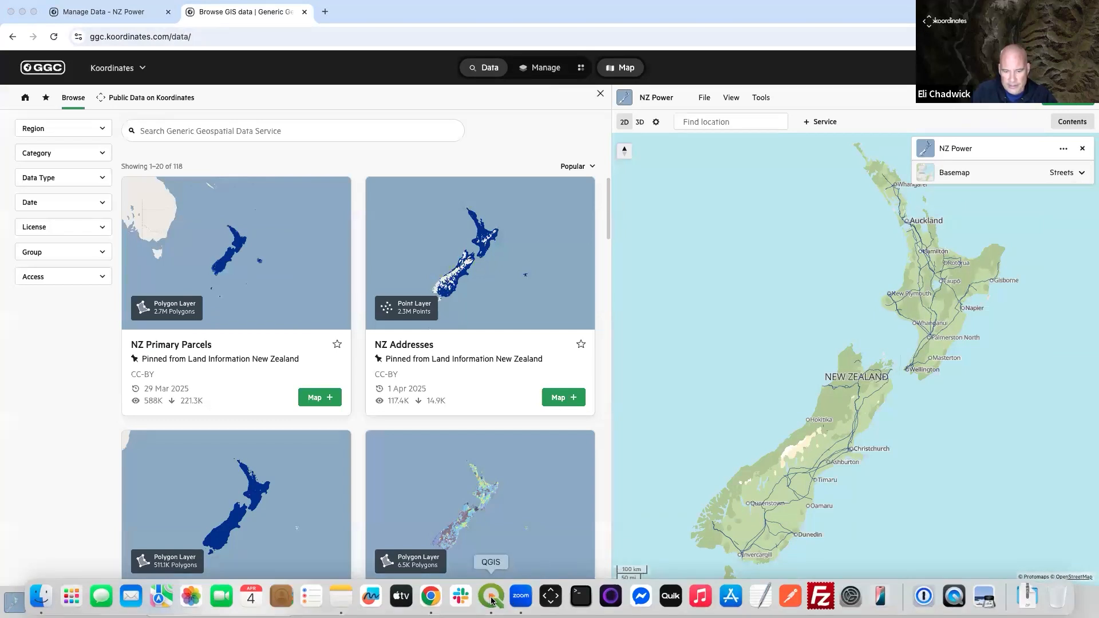
pyautogui.click(1078, 216)
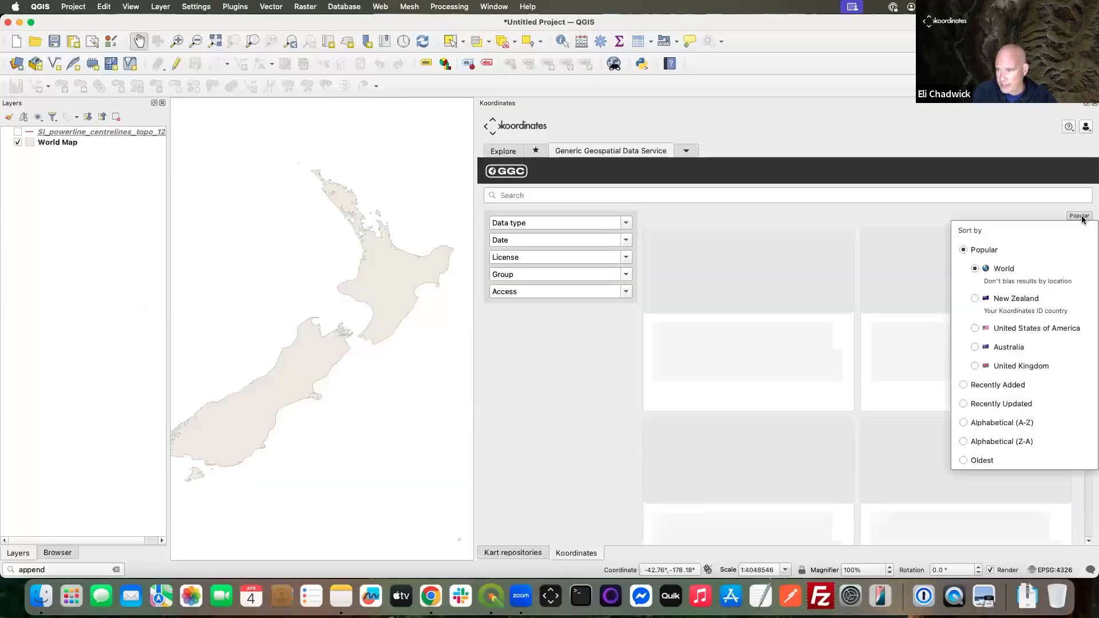
pyautogui.click(1013, 385)
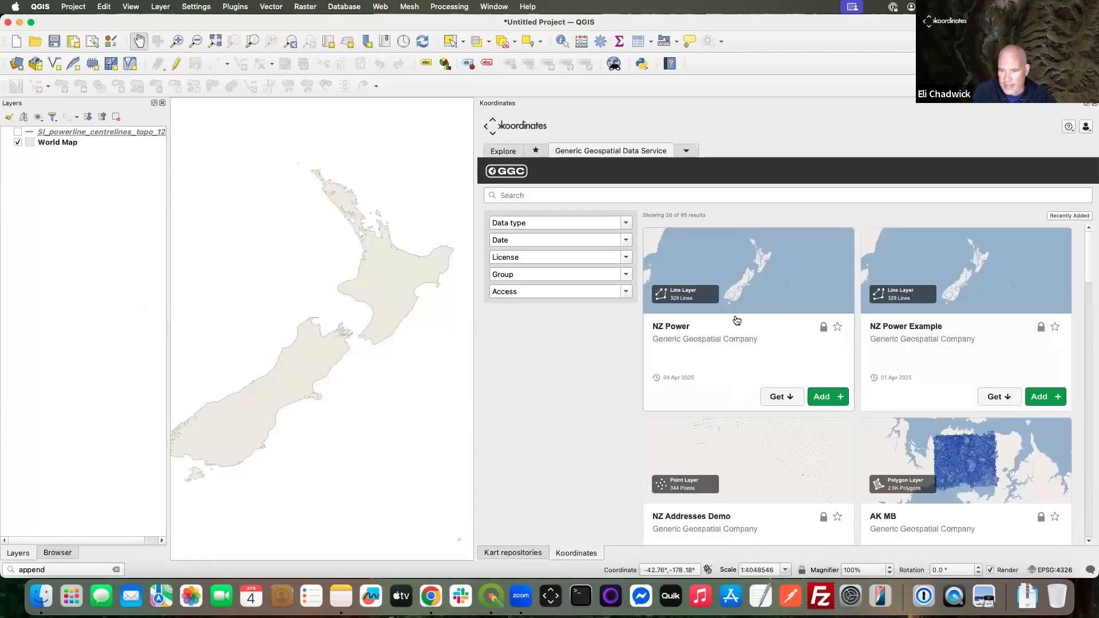
# Review the NZ Power dataset's details and metadata, and add the dataset to the map as a layer
pyautogui.click(769, 295)
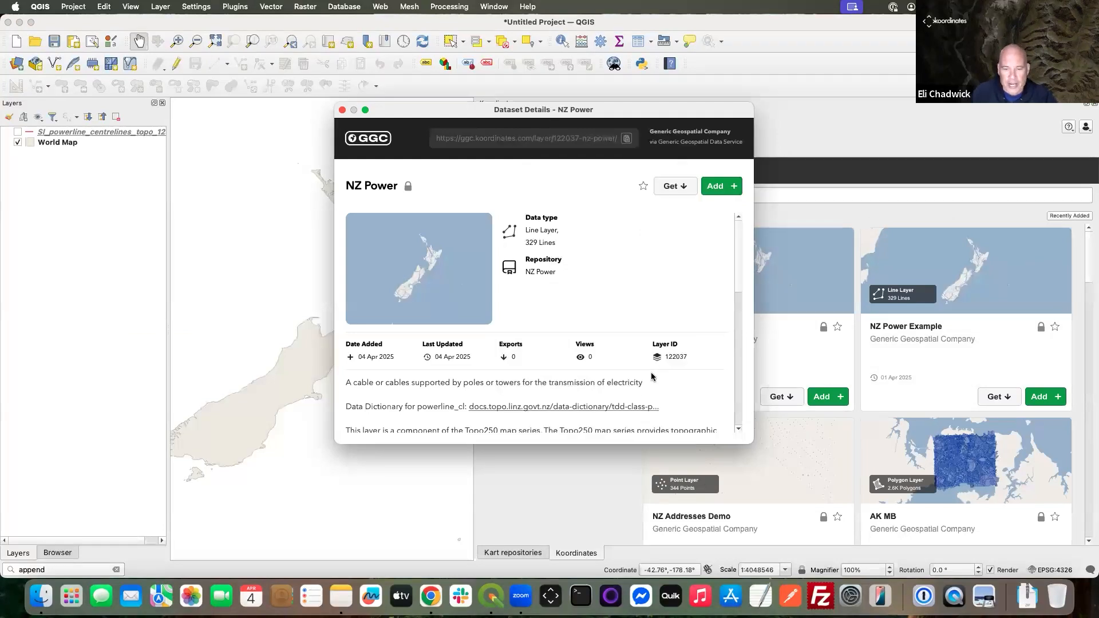
pyautogui.scroll(-10, 738, 335)
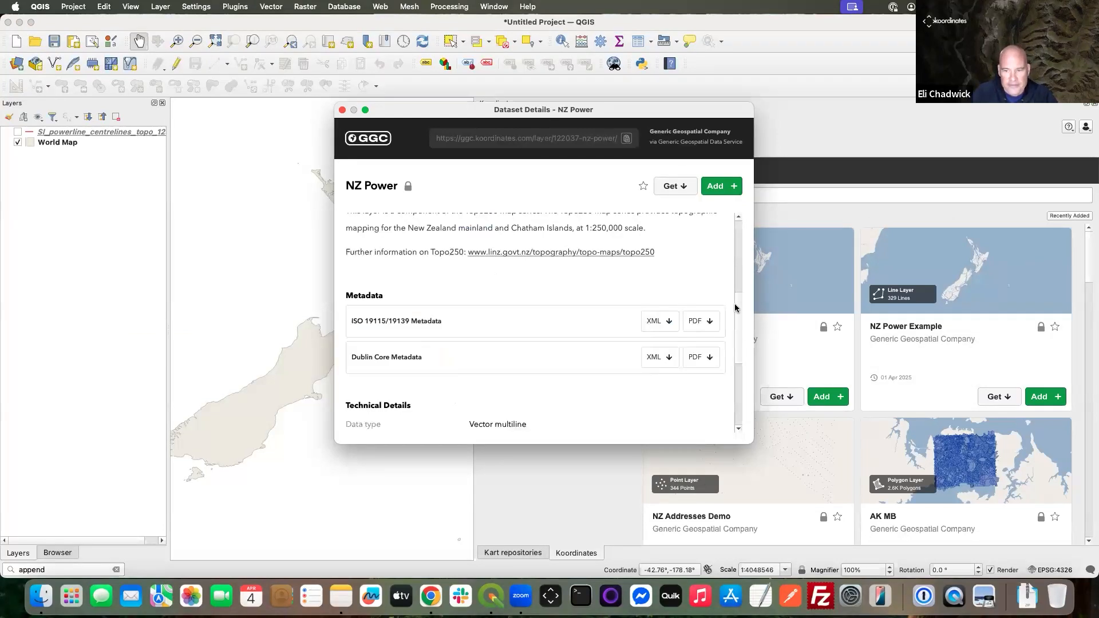
pyautogui.scroll(-3, 740, 321)
pyautogui.moveTo(742, 365); pyautogui.dragTo(737, 236)
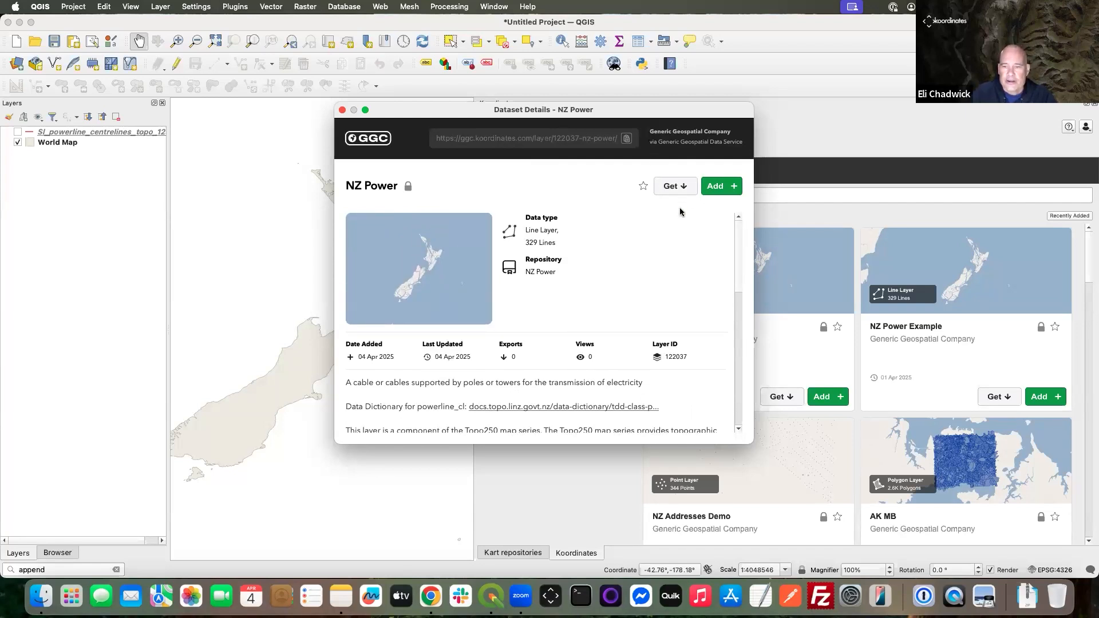
pyautogui.moveTo(656, 113); pyautogui.dragTo(955, 104)
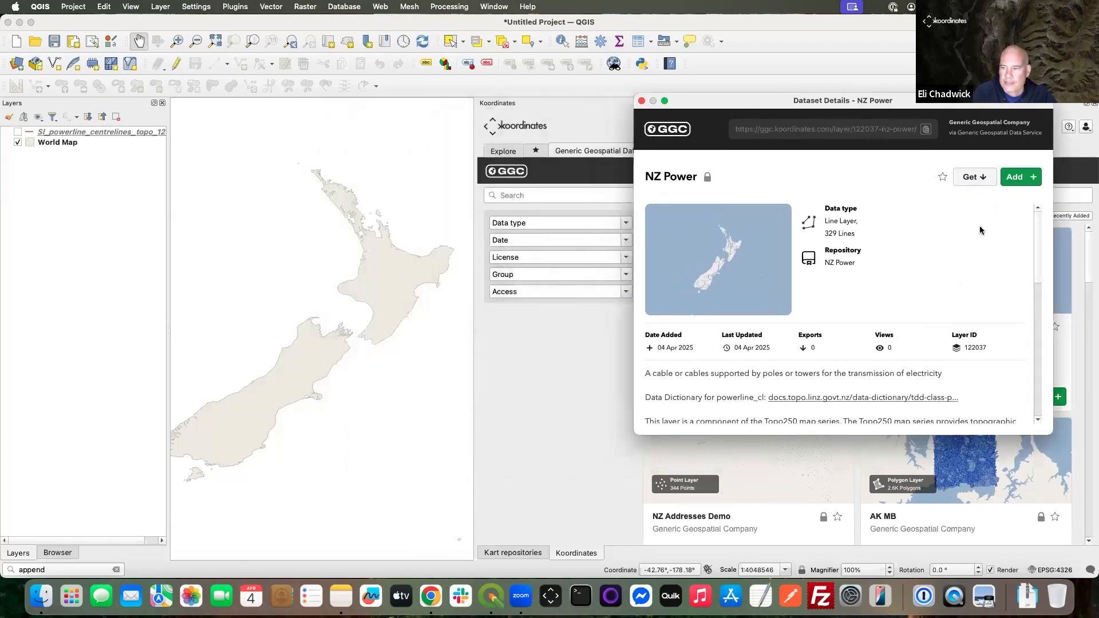
pyautogui.click(1022, 182)
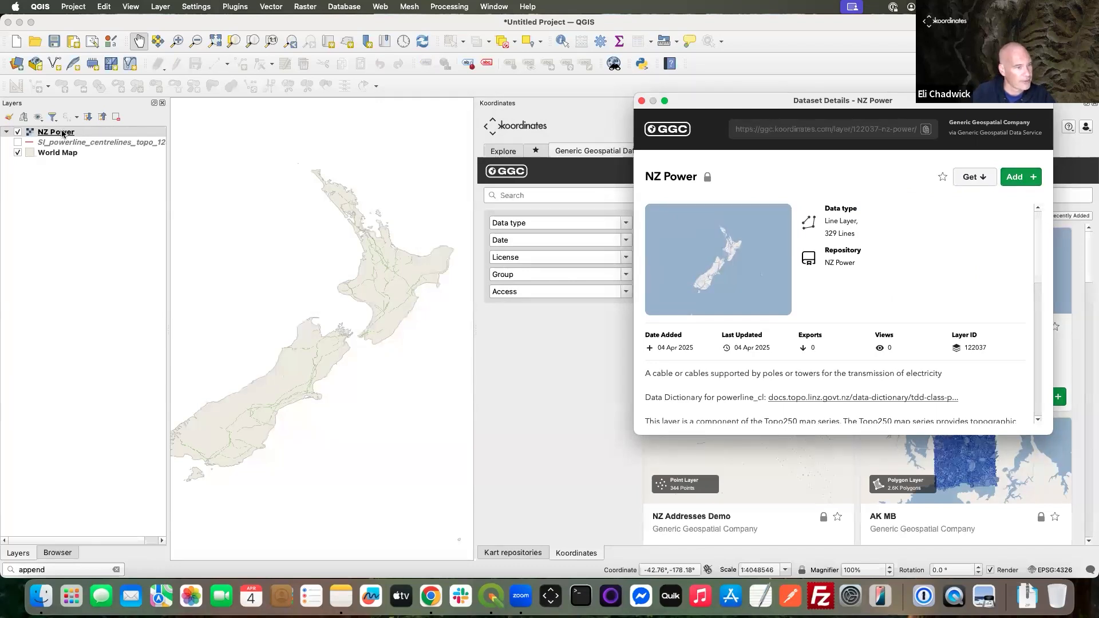
# Clone the NZ Power repository into a new "nz power" folder inside repos, with storage type Geopackage in repository folder
pyautogui.click(976, 178)
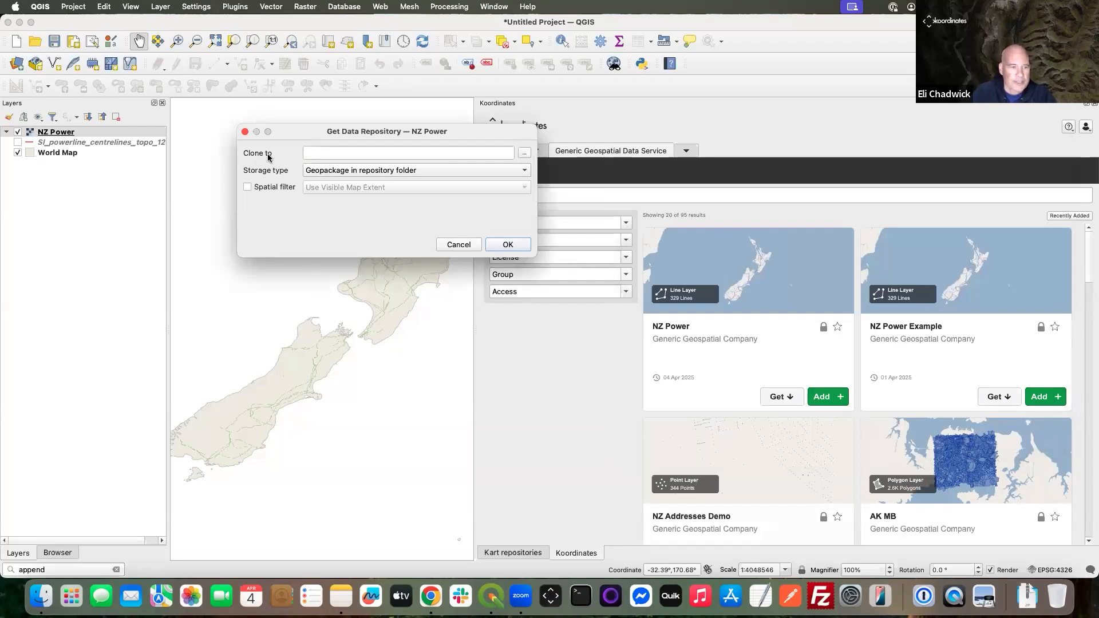
pyautogui.click(525, 156)
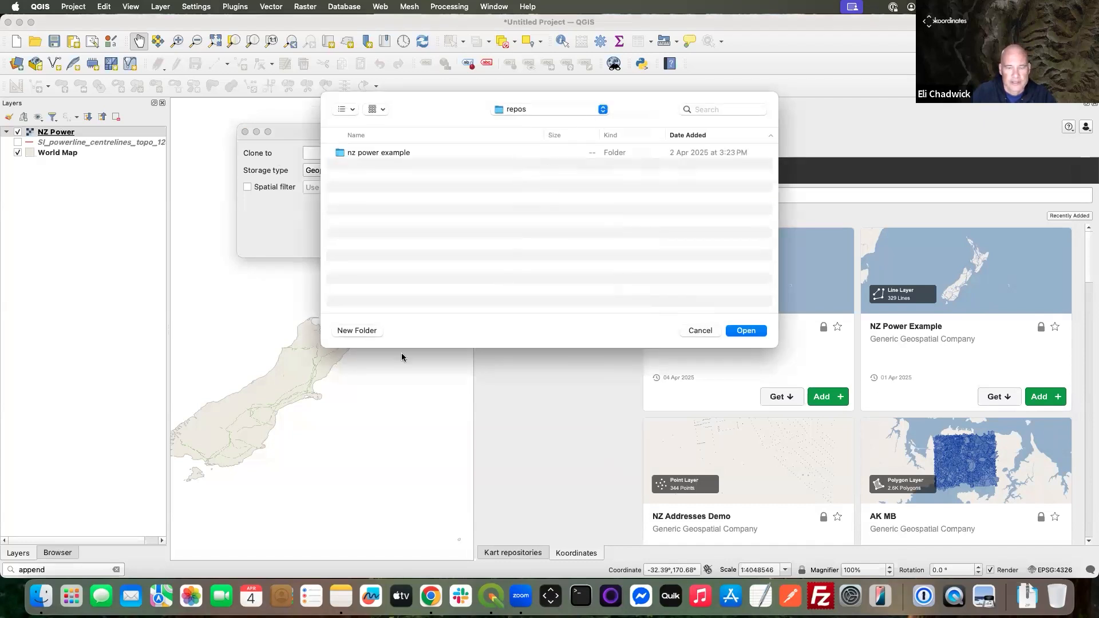
pyautogui.click(357, 331)
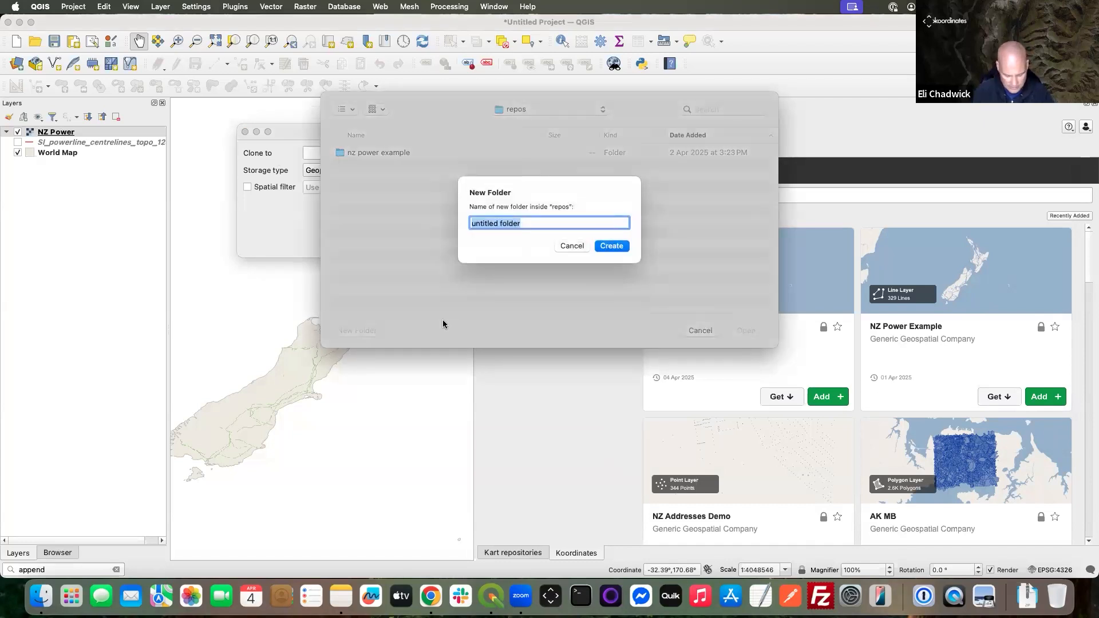
pyautogui.write('nz po')
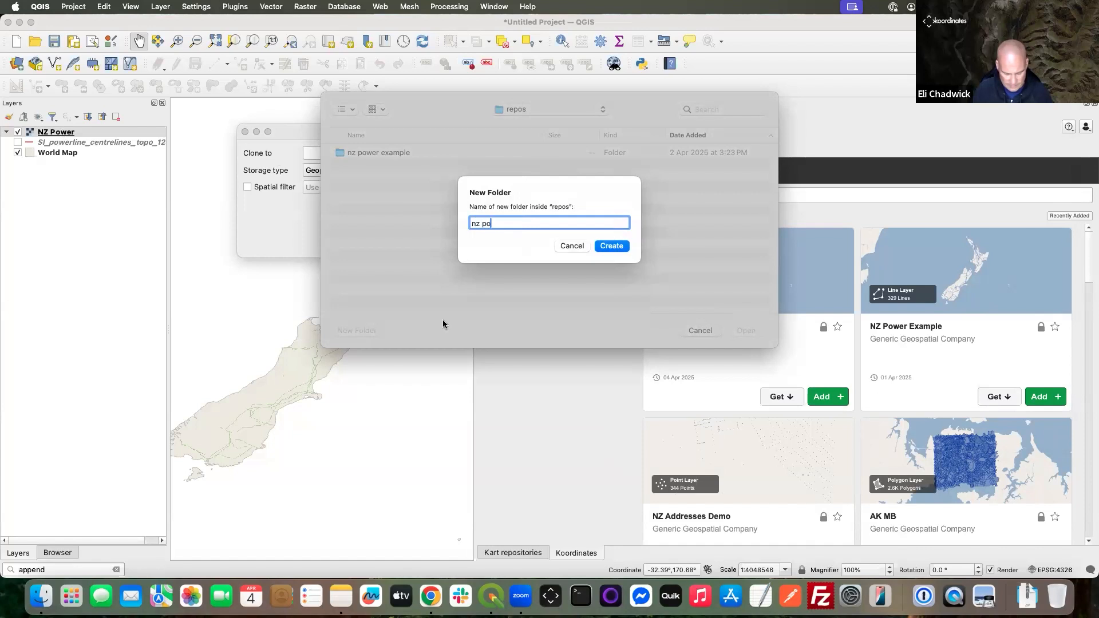
pyautogui.write('wer')
pyautogui.click(600, 247)
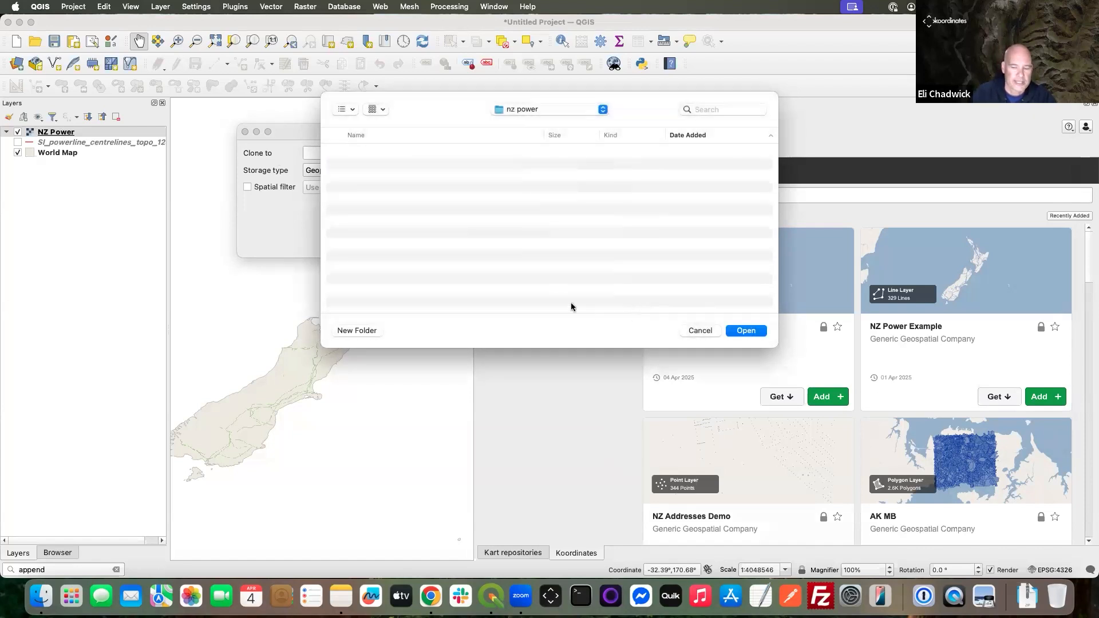
pyautogui.click(755, 334)
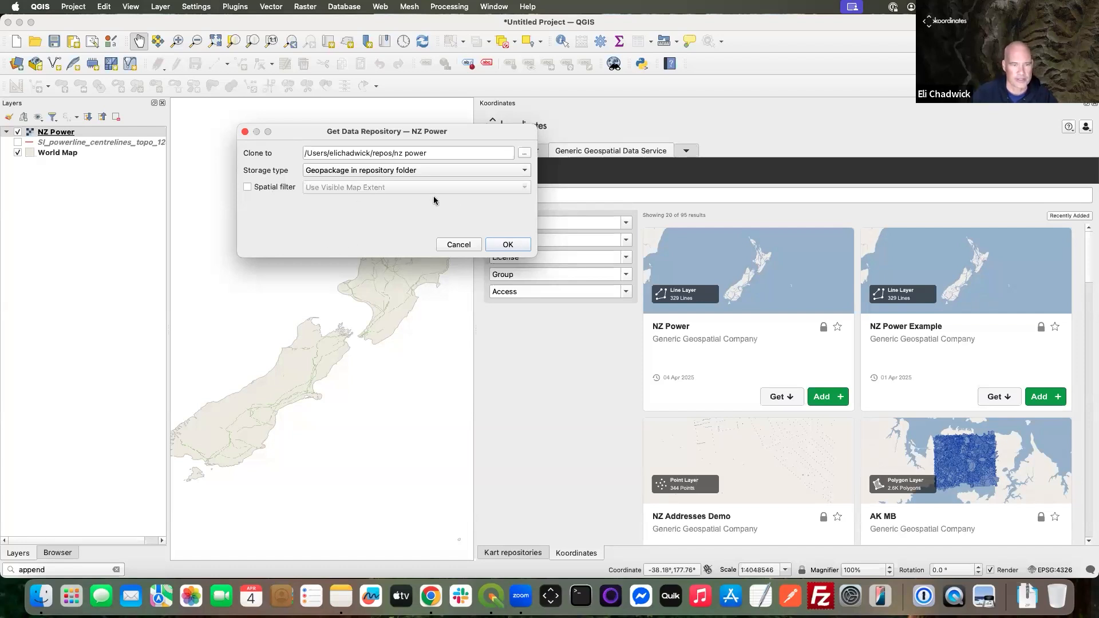
pyautogui.click(509, 244)
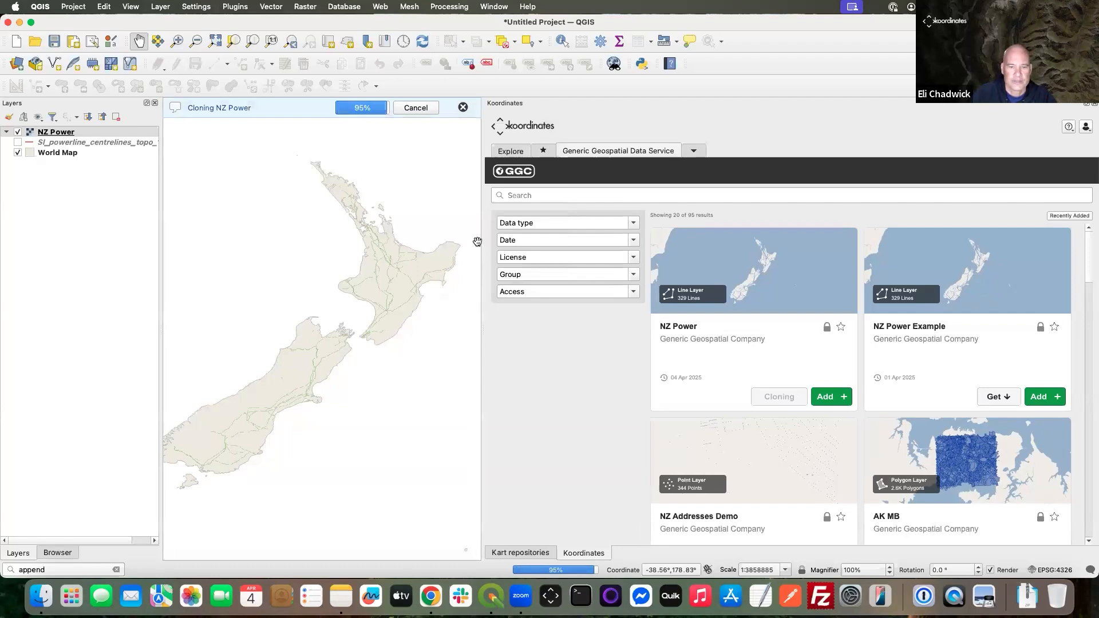
pyautogui.click(463, 108)
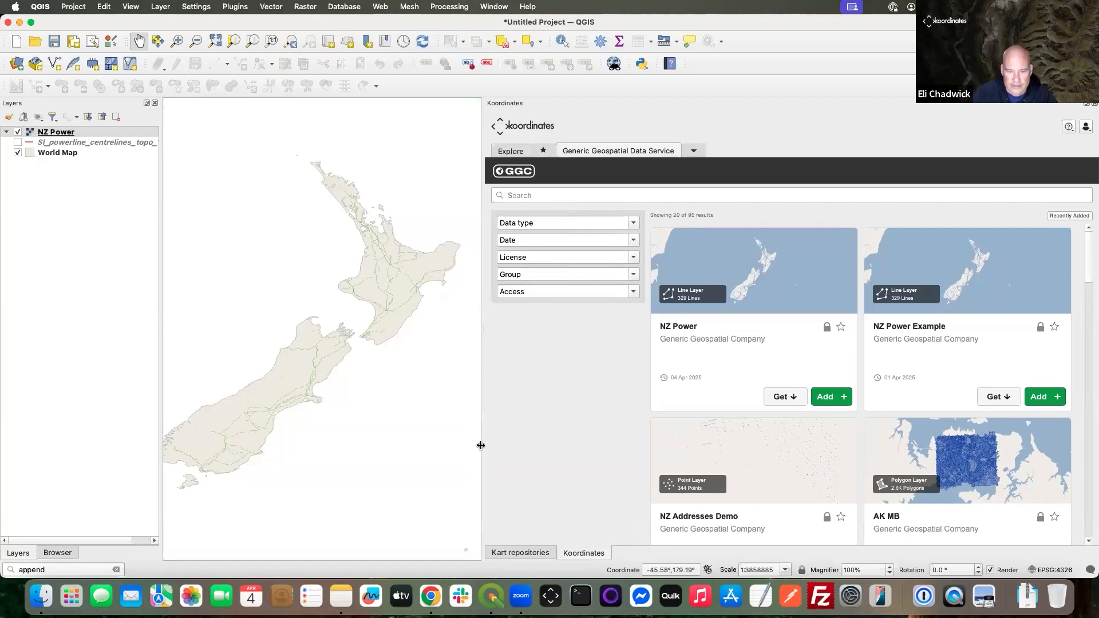
# Narrow the Koordinates panel, switch to Finder and examine the contents of the cloned nz power folder
pyautogui.moveTo(482, 444); pyautogui.dragTo(764, 435)
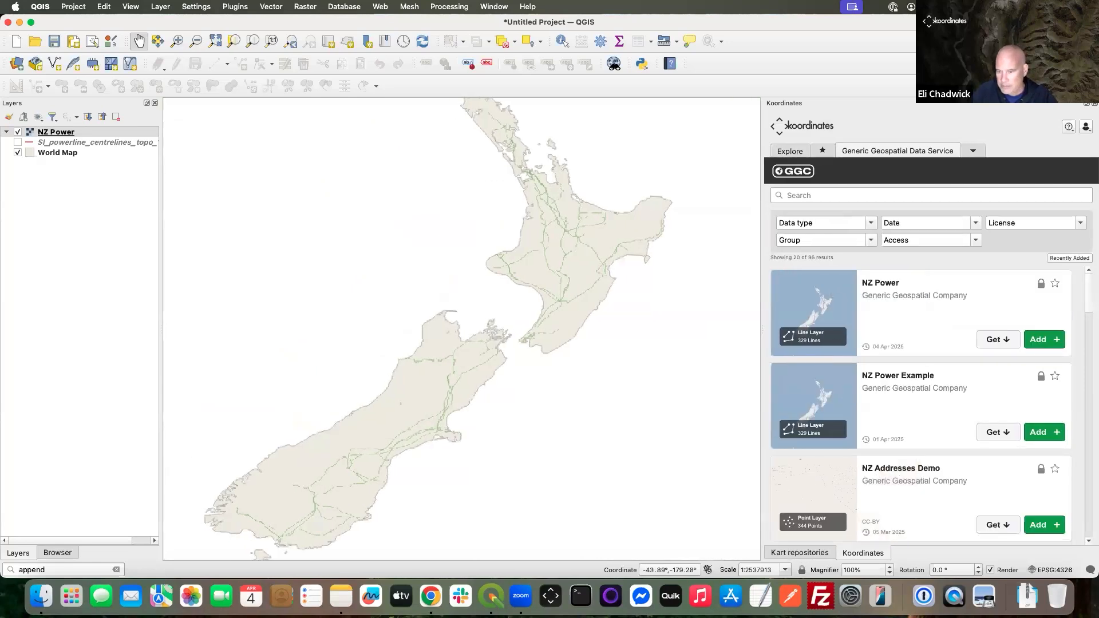
pyautogui.click(43, 597)
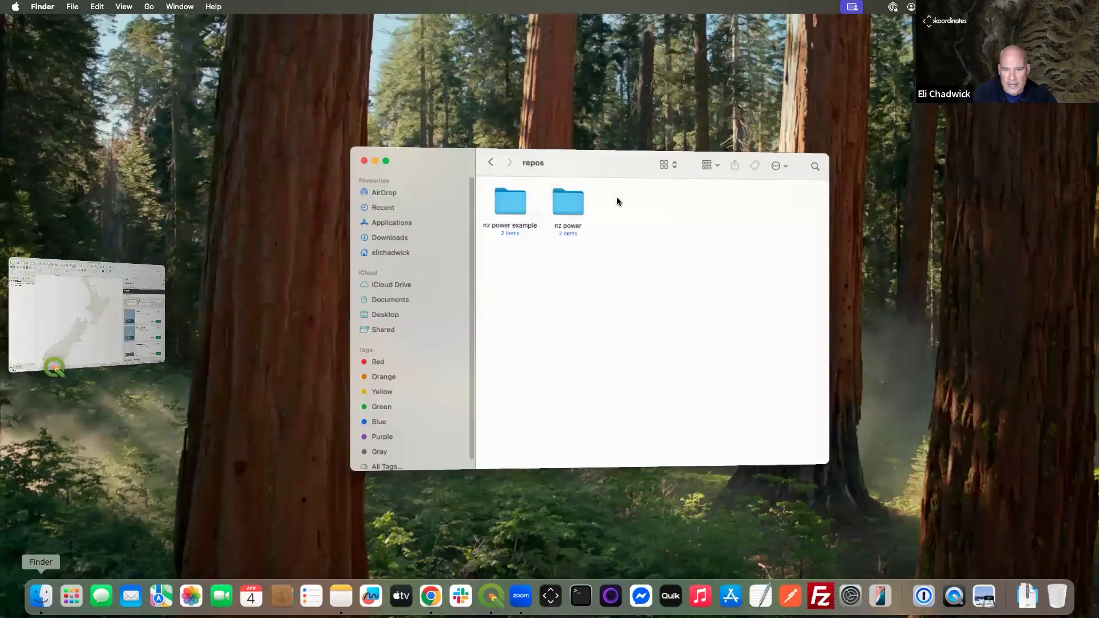
pyautogui.doubleClick(618, 200)
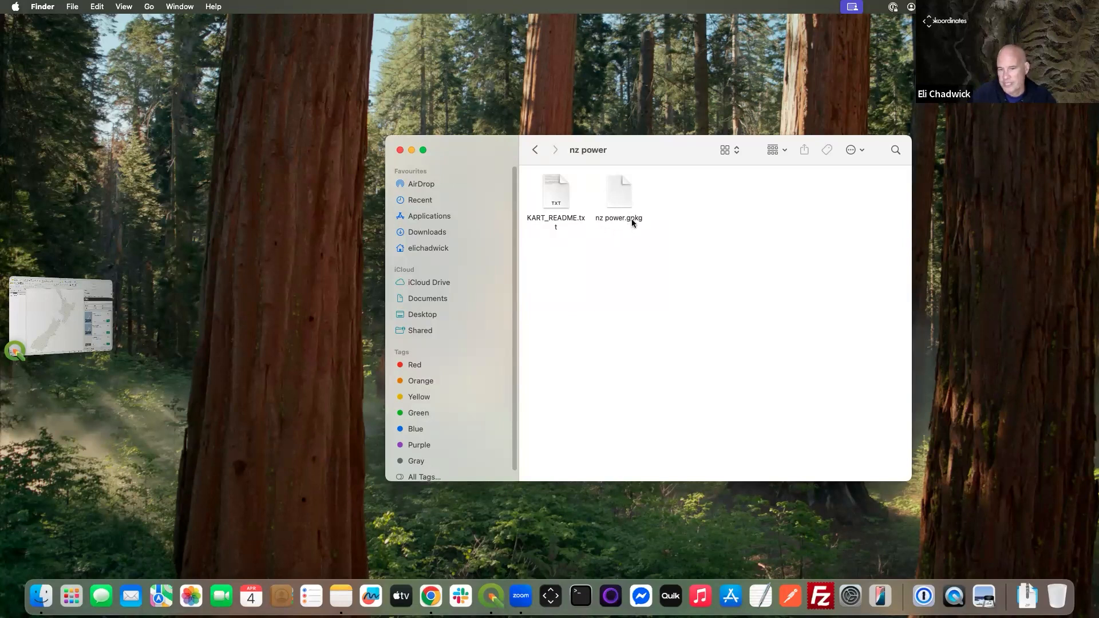
# Switch back to QGIS, show the Kart repositories and remove the streamed NZ Power layer from the project
pyautogui.click(77, 318)
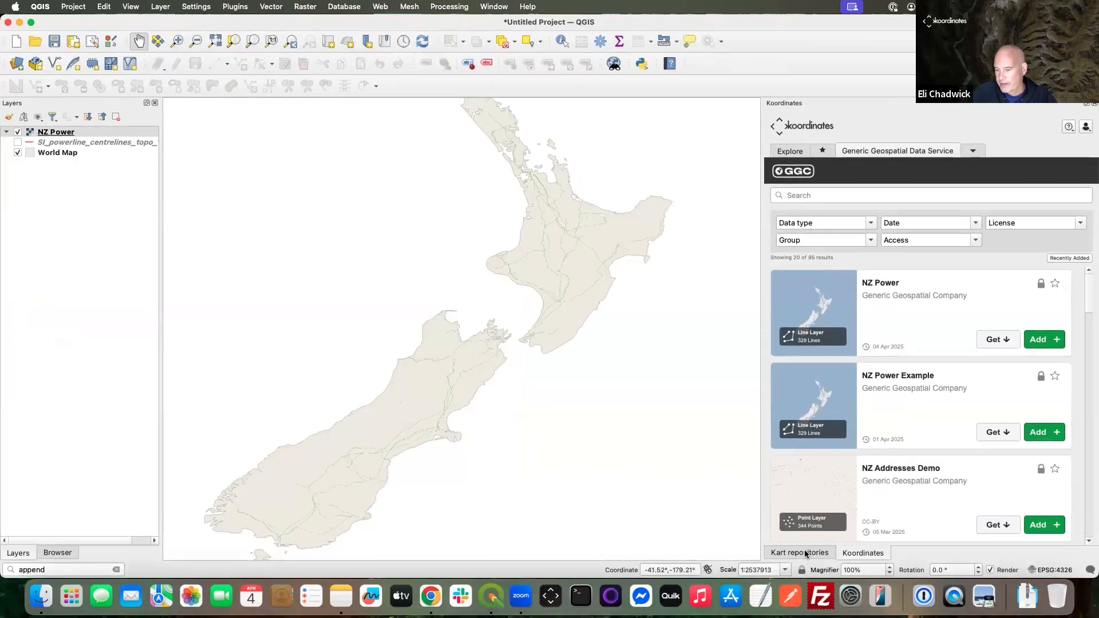
pyautogui.click(805, 553)
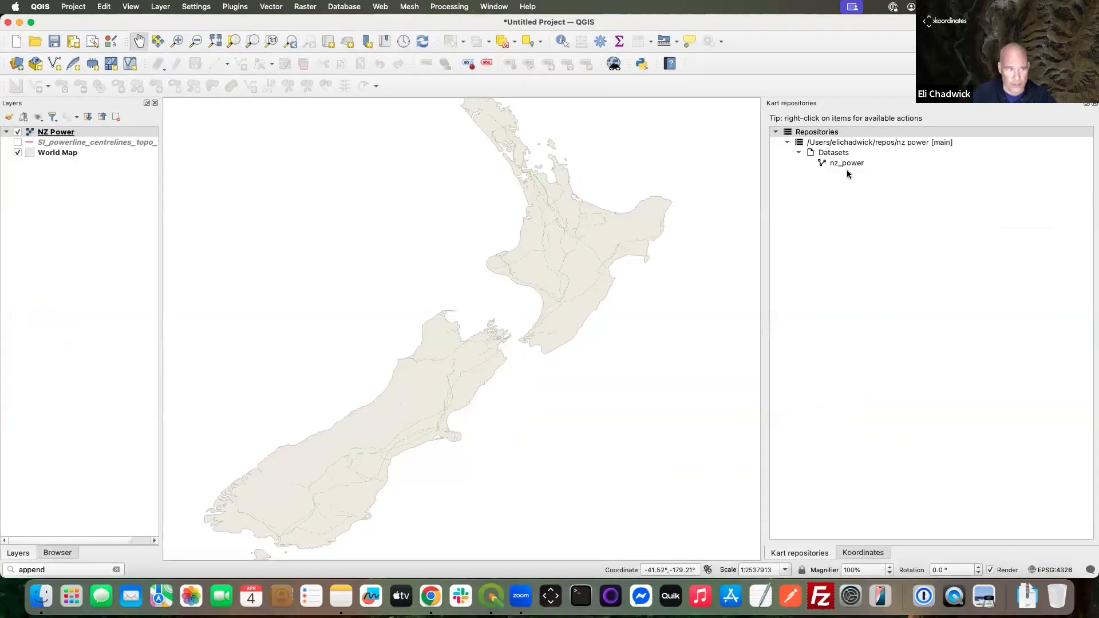
pyautogui.rightClick(49, 135)
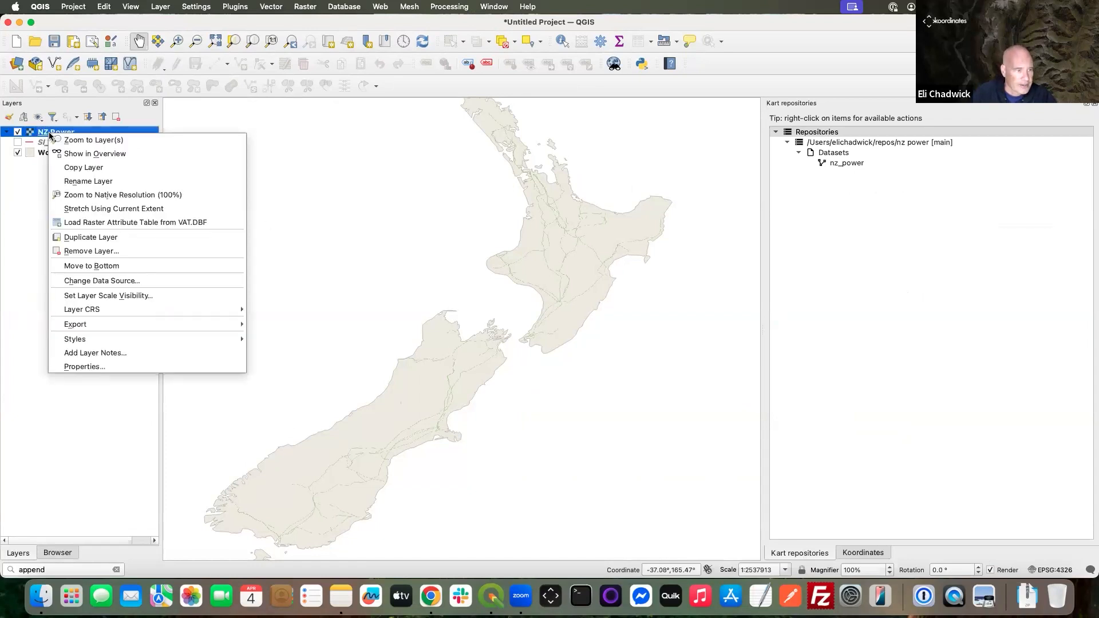
pyautogui.click(96, 251)
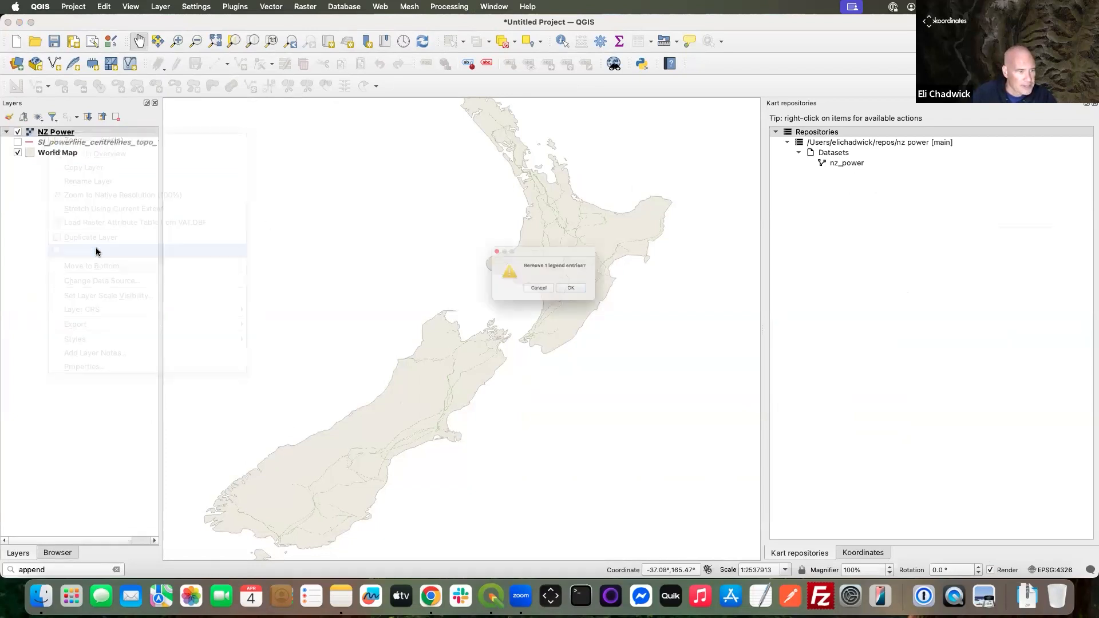
pyautogui.click(581, 295)
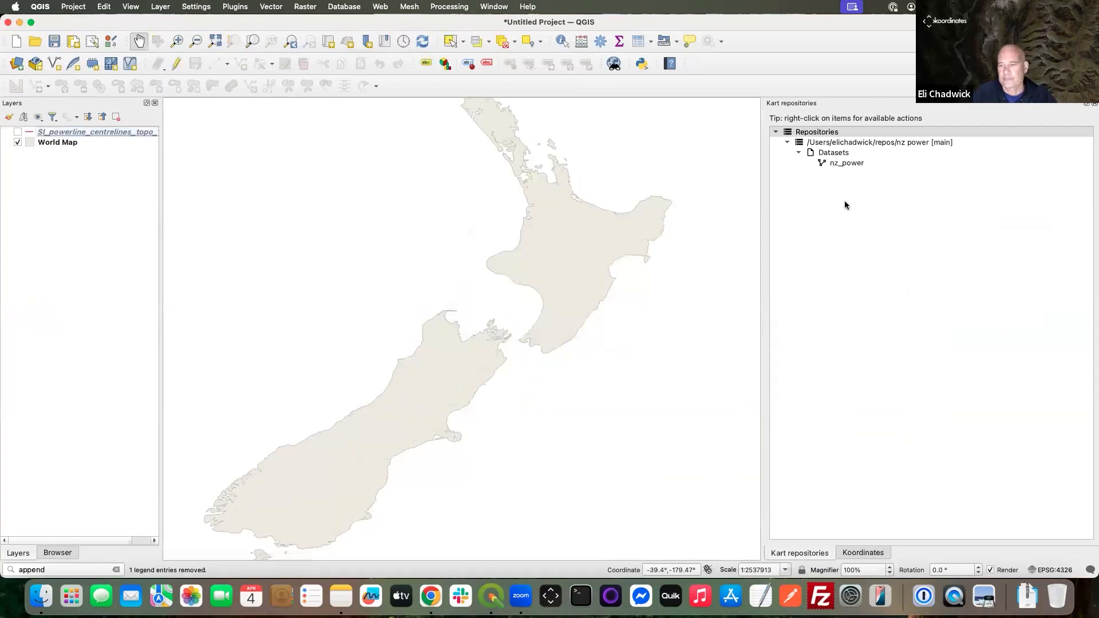
# Add the nz_power dataset from the cloned Kart repository to the map as a layer
pyautogui.moveTo(846, 164); pyautogui.dragTo(560, 280)
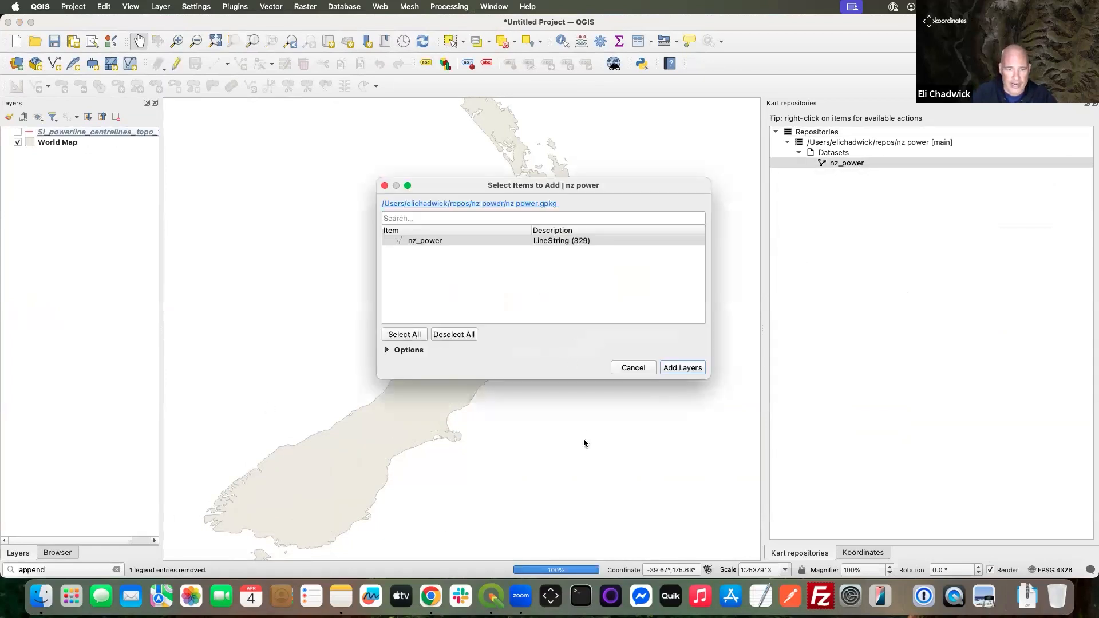
pyautogui.click(684, 369)
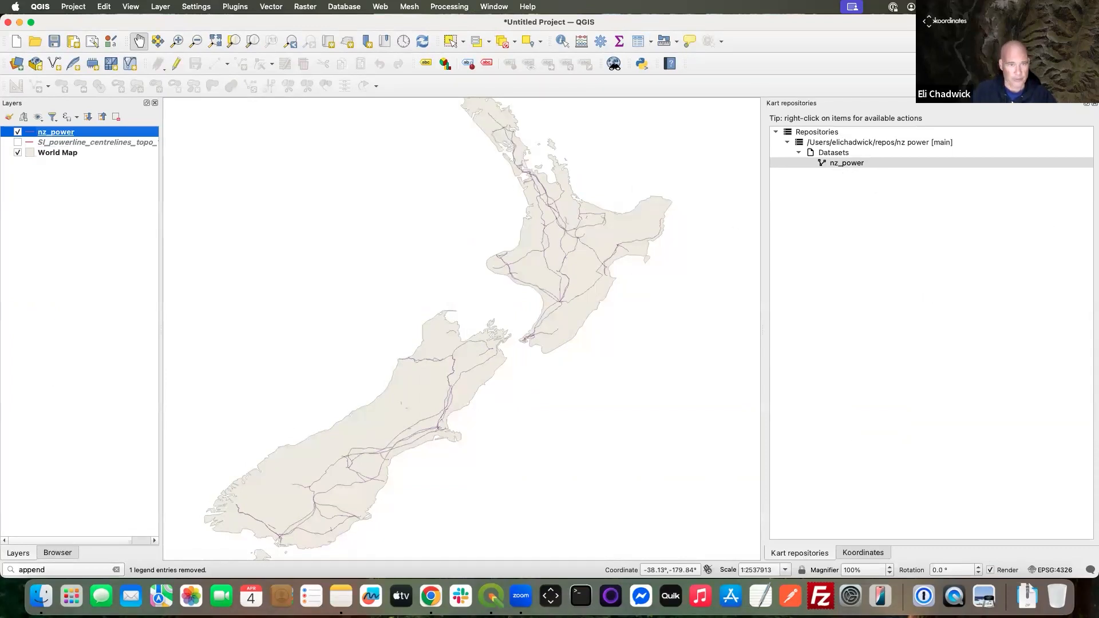
pyautogui.click(635, 435)
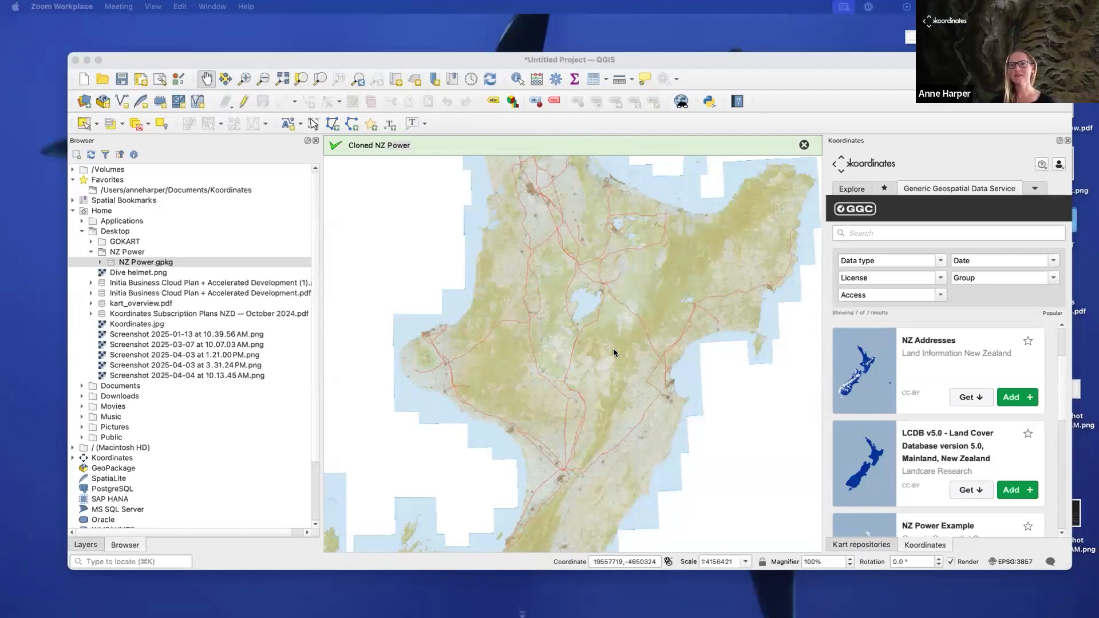
# Delete all South Island powerline features from the NZ Power — nz_power layer and save the layer edits
pyautogui.scroll(-1, 608, 347)
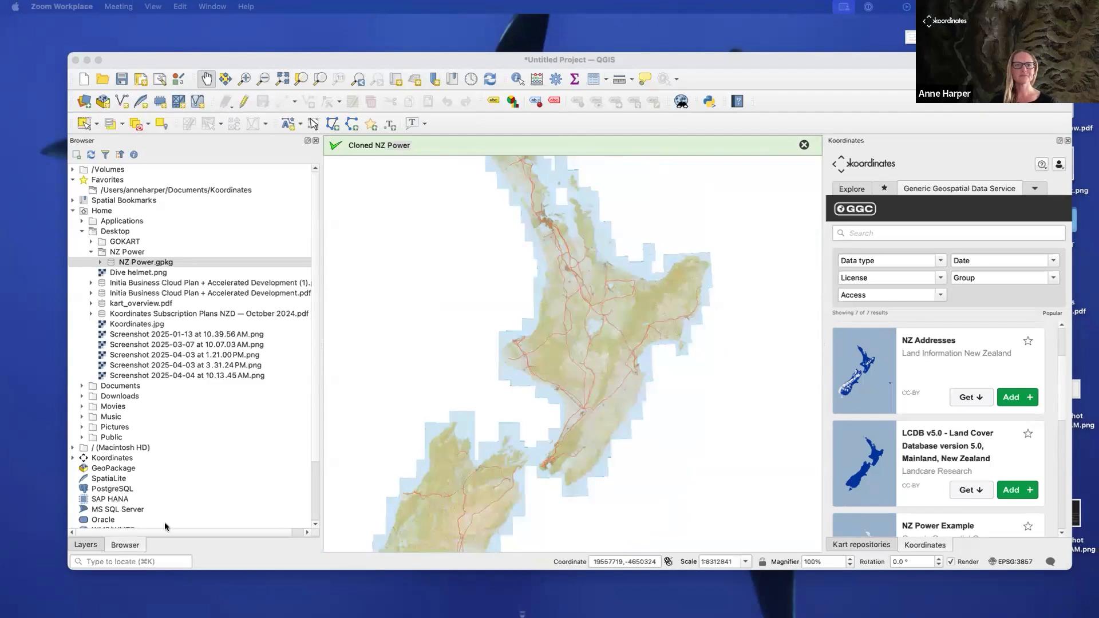
pyautogui.click(87, 545)
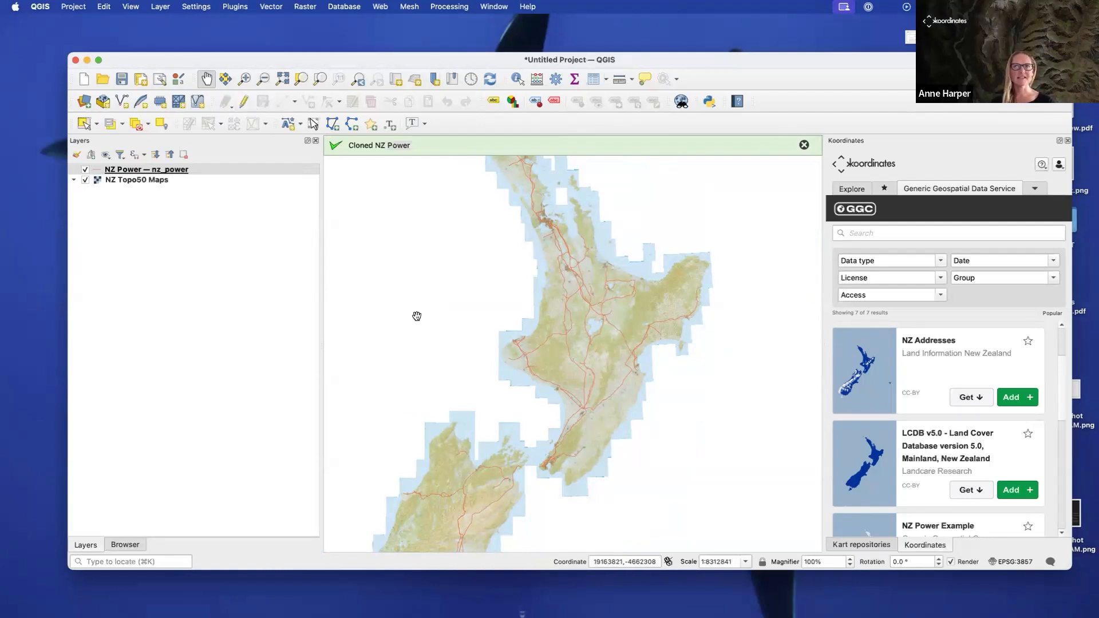
pyautogui.moveTo(422, 316); pyautogui.dragTo(474, 288)
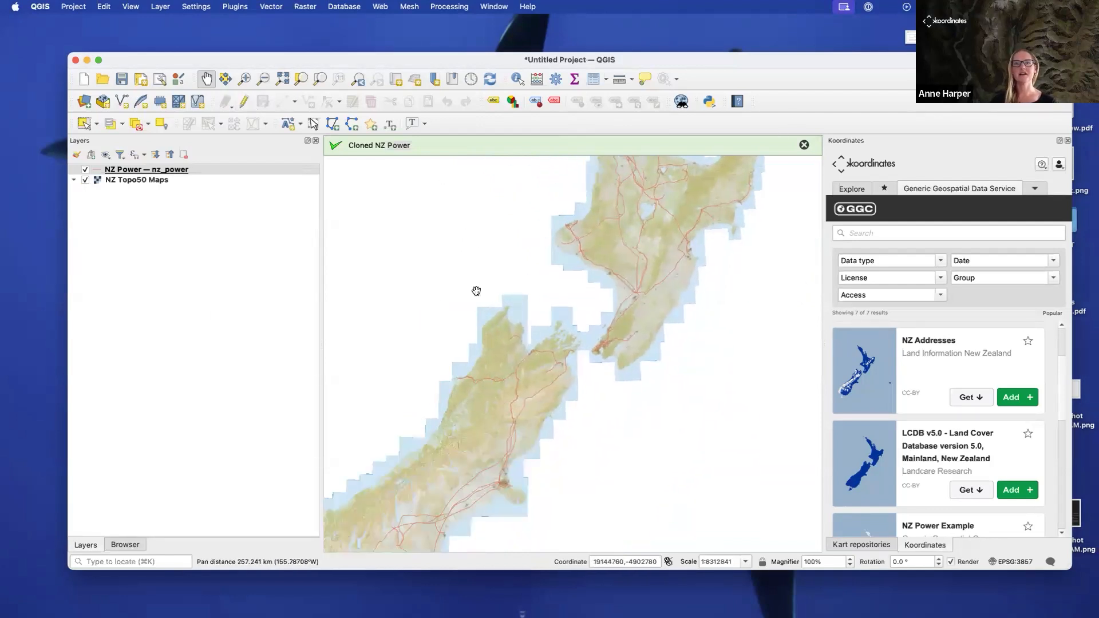
pyautogui.scroll(-1, 474, 288)
pyautogui.click(244, 101)
pyautogui.click(84, 124)
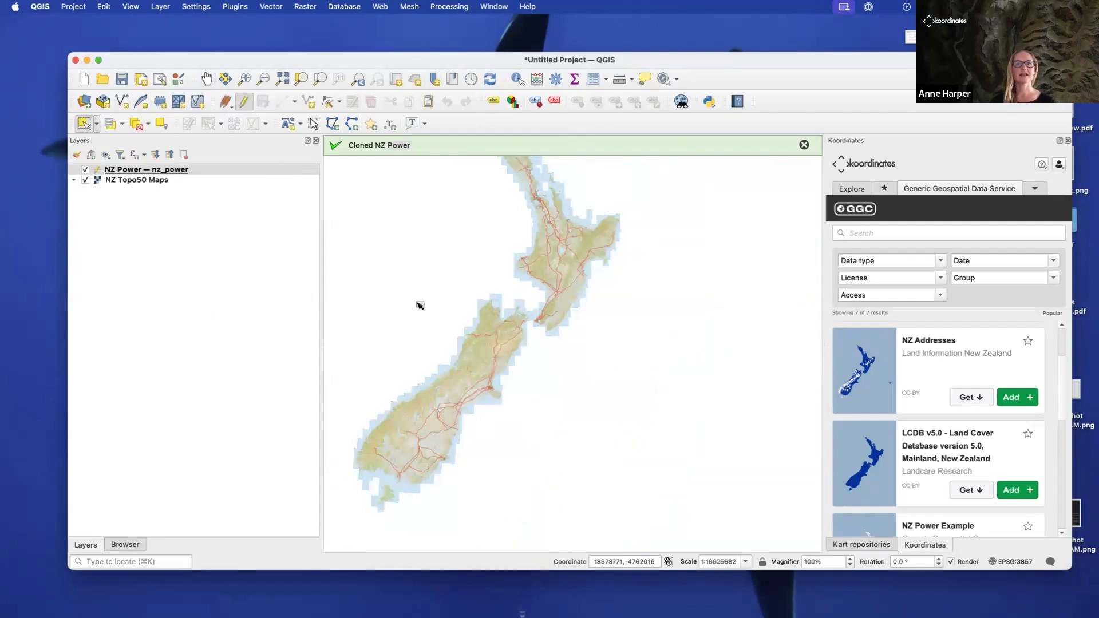
pyautogui.moveTo(355, 301); pyautogui.dragTo(532, 502)
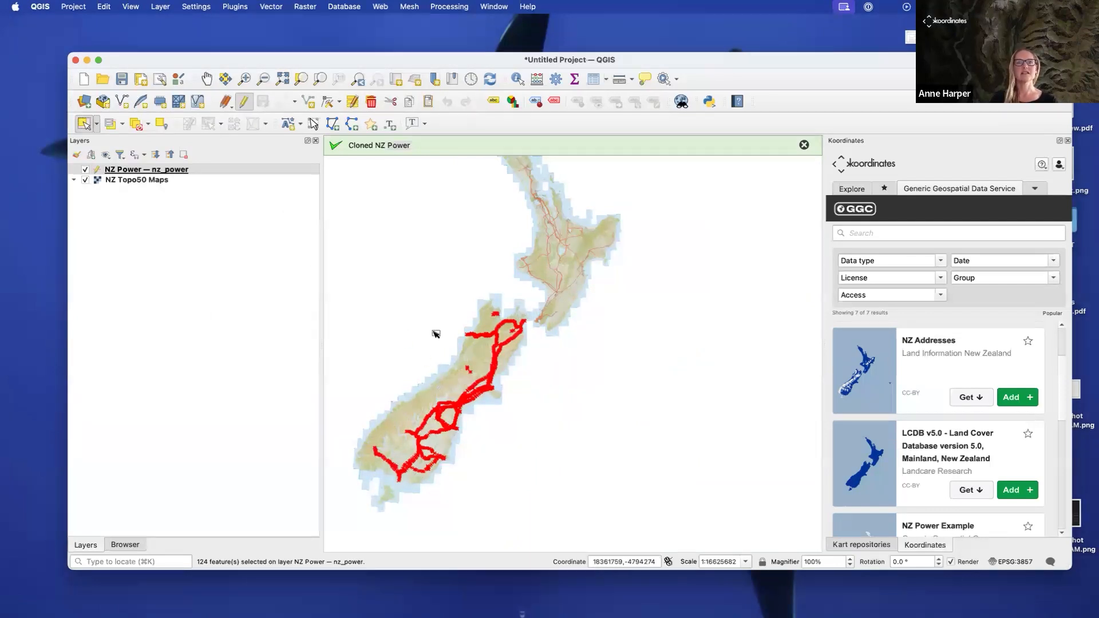
pyautogui.press('Delete')
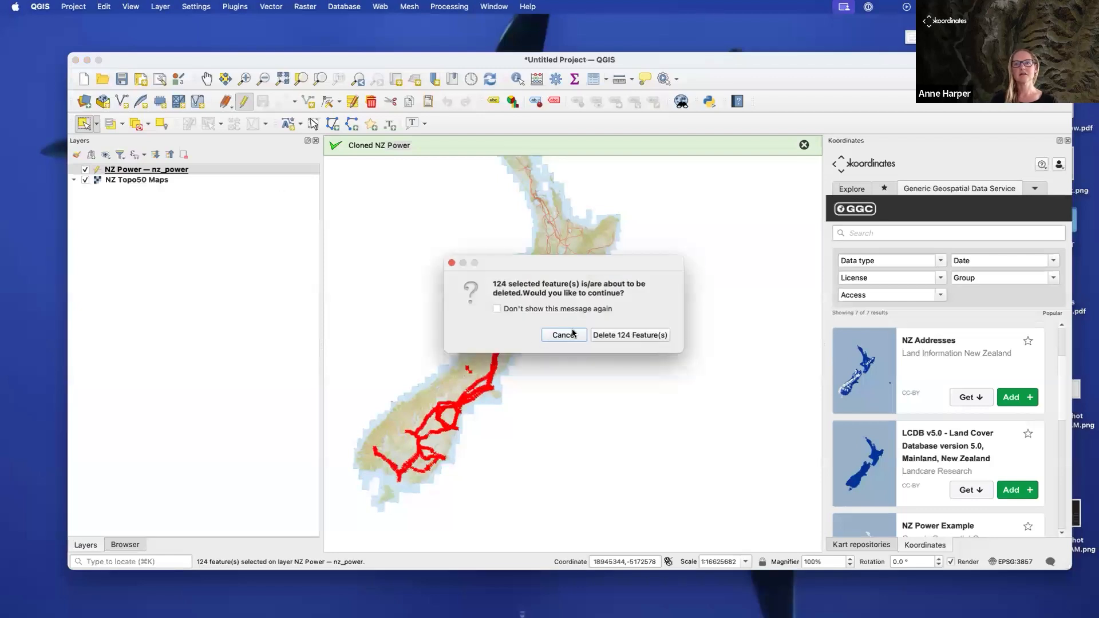
pyautogui.click(604, 336)
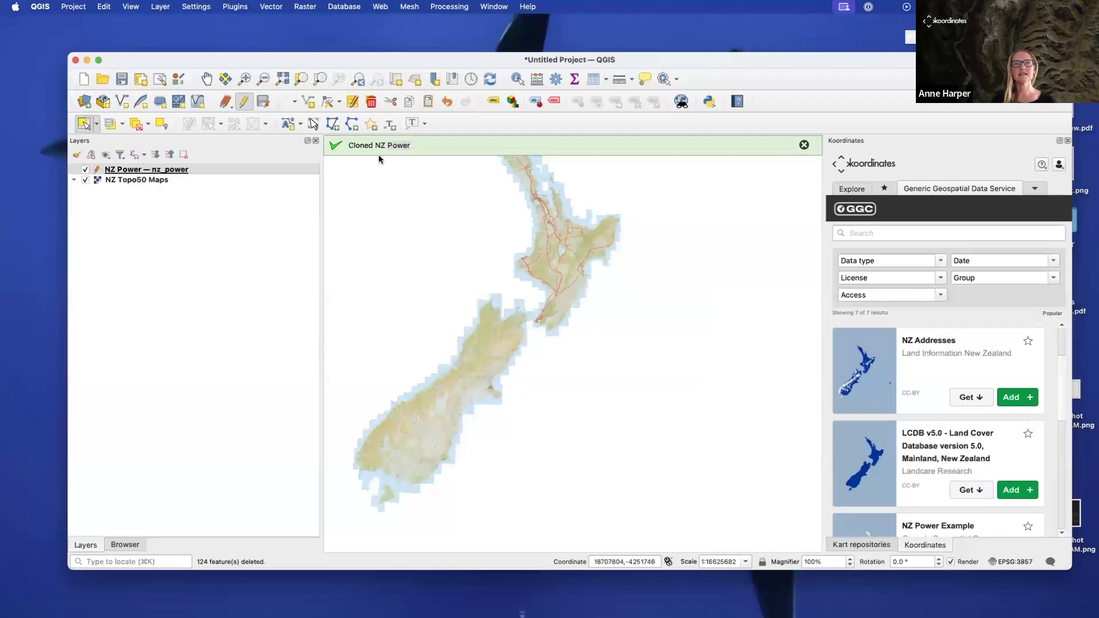
pyautogui.click(261, 105)
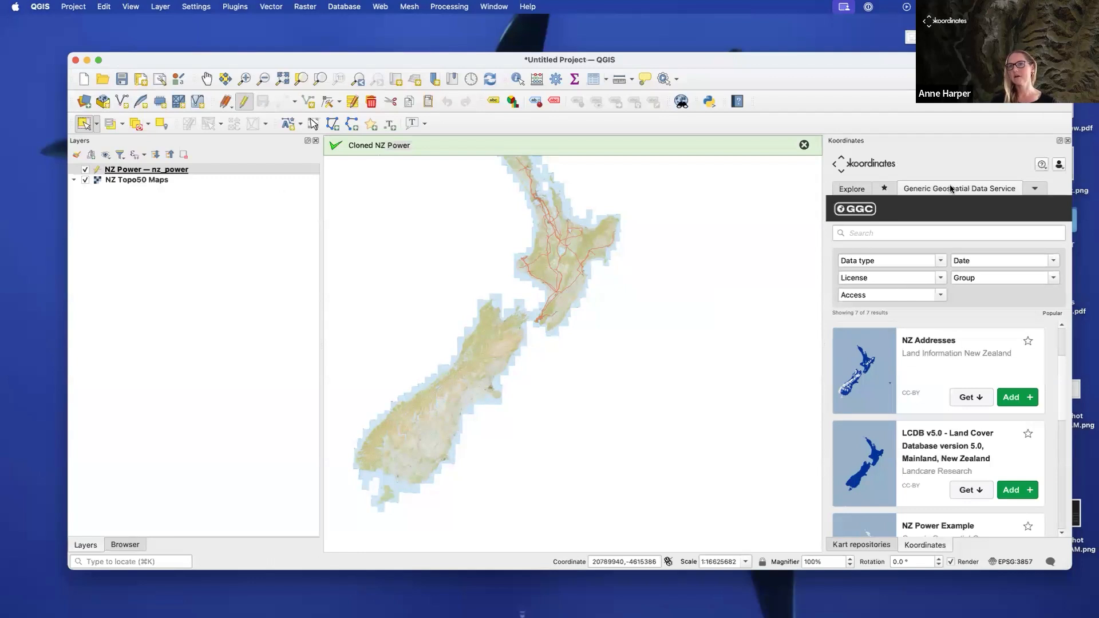
# Commit the nz_power dataset's working copy changes with a message stating "Removed South Island in prep for" the colleague's upgrade
pyautogui.scroll(-3, 882, 509)
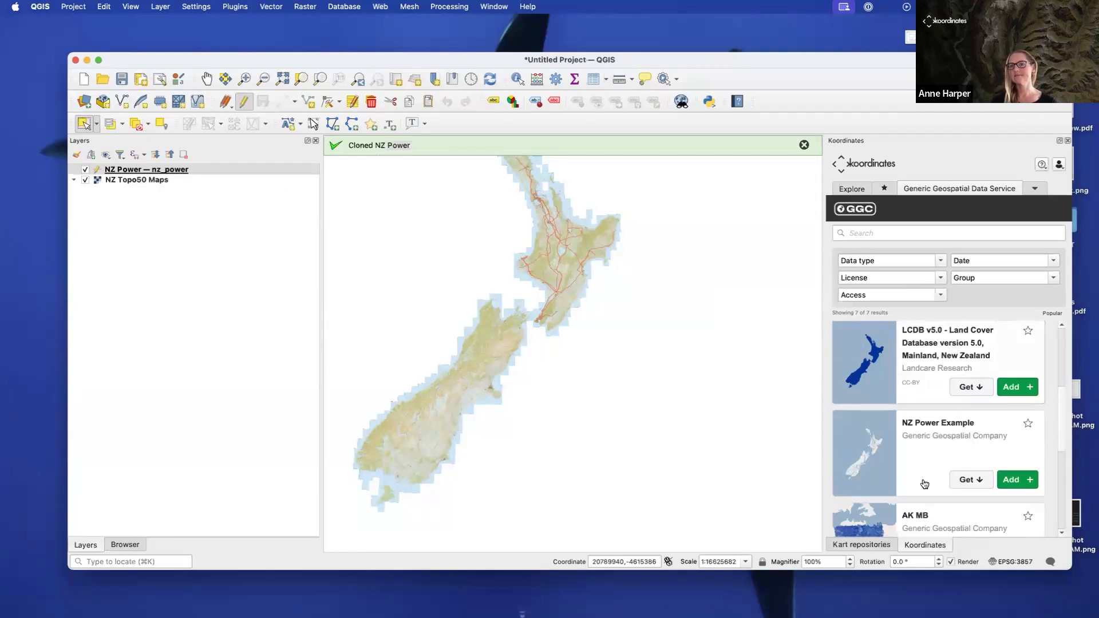
pyautogui.click(883, 544)
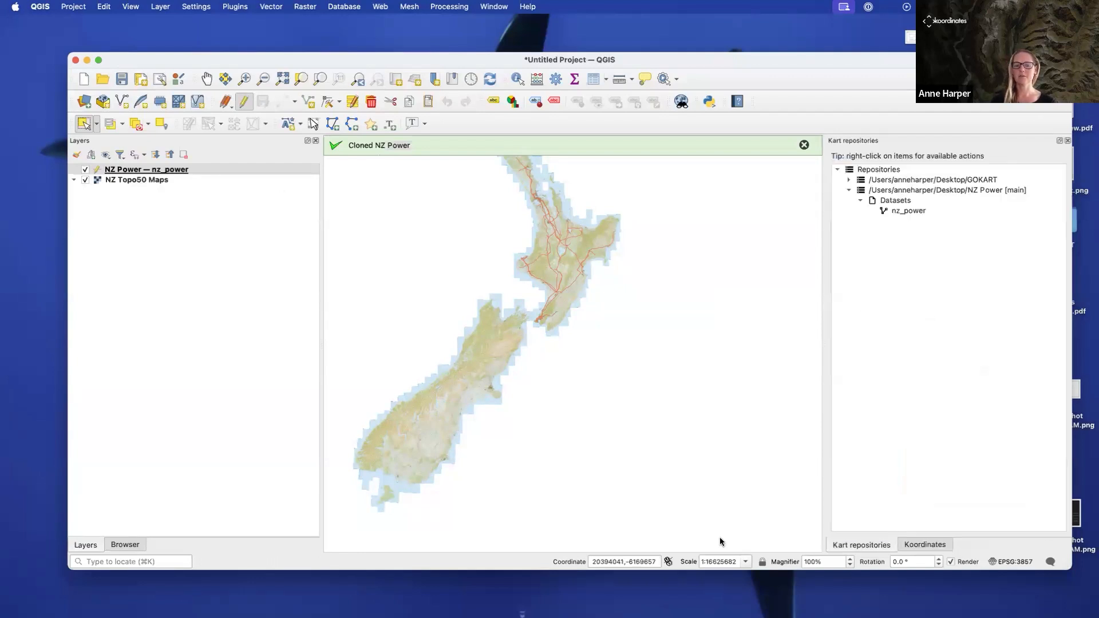
pyautogui.rightClick(919, 211)
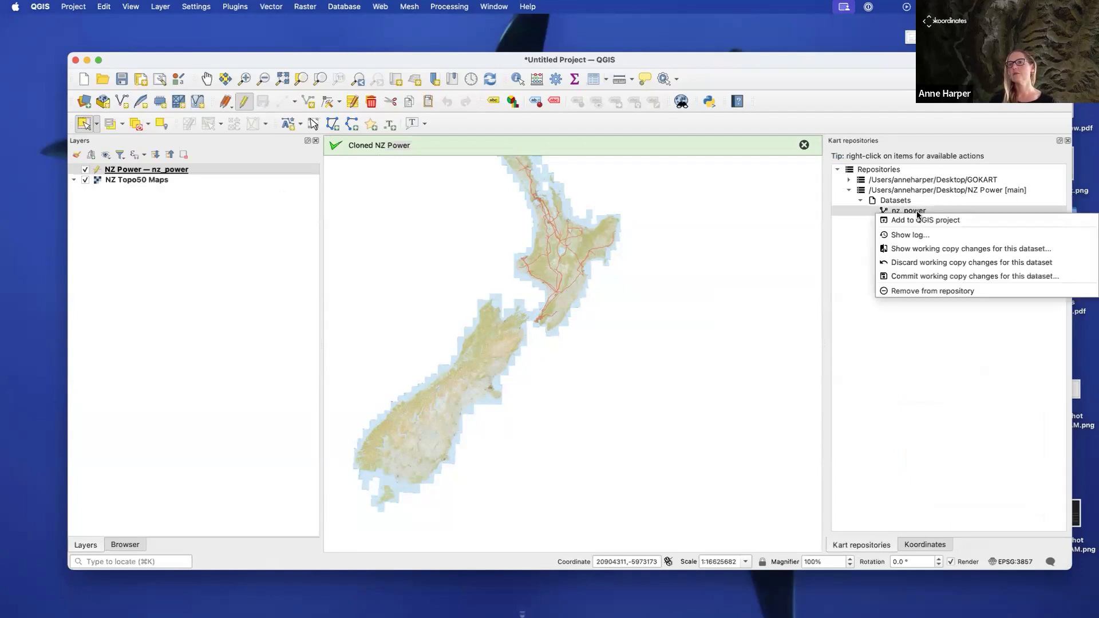
pyautogui.click(953, 277)
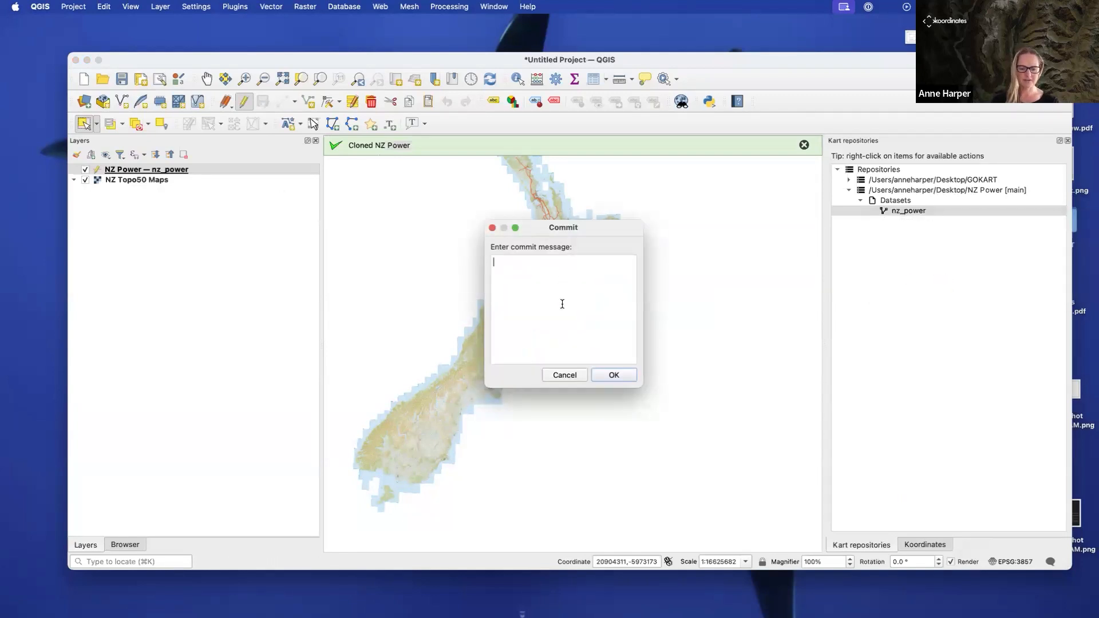
pyautogui.write('REmoved South Island in prep fp')
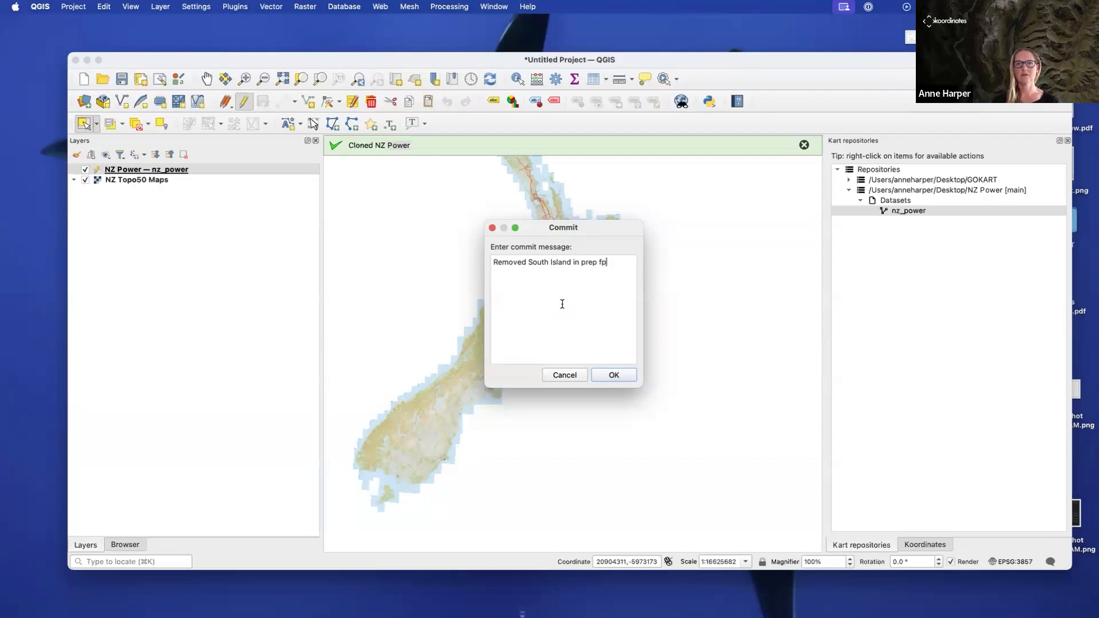
pyautogui.press('BackSpace')
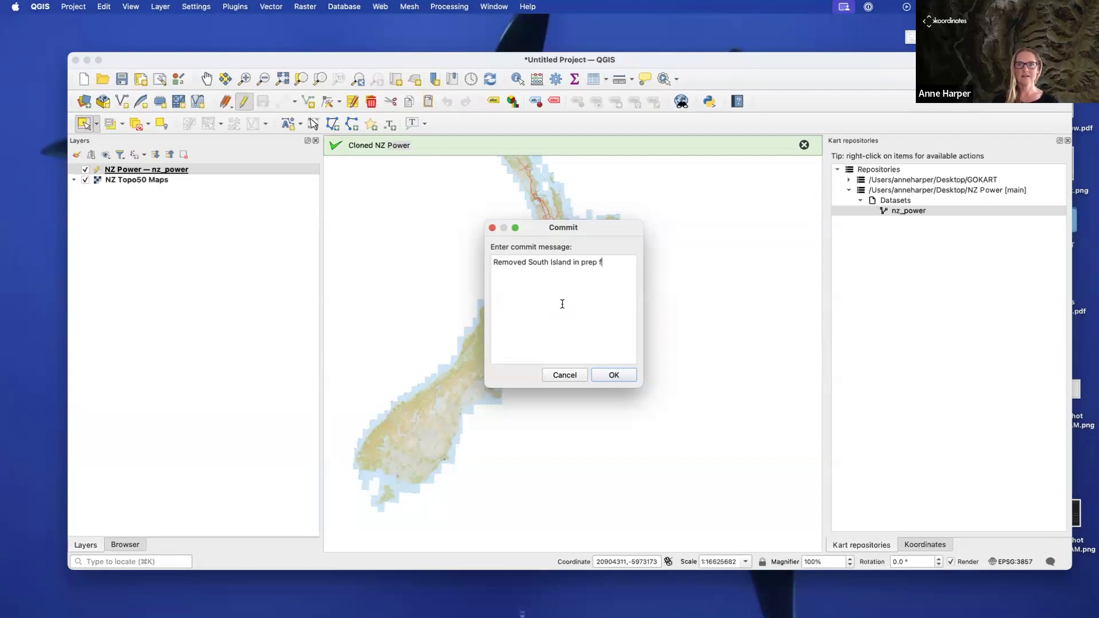
pyautogui.write('updat')
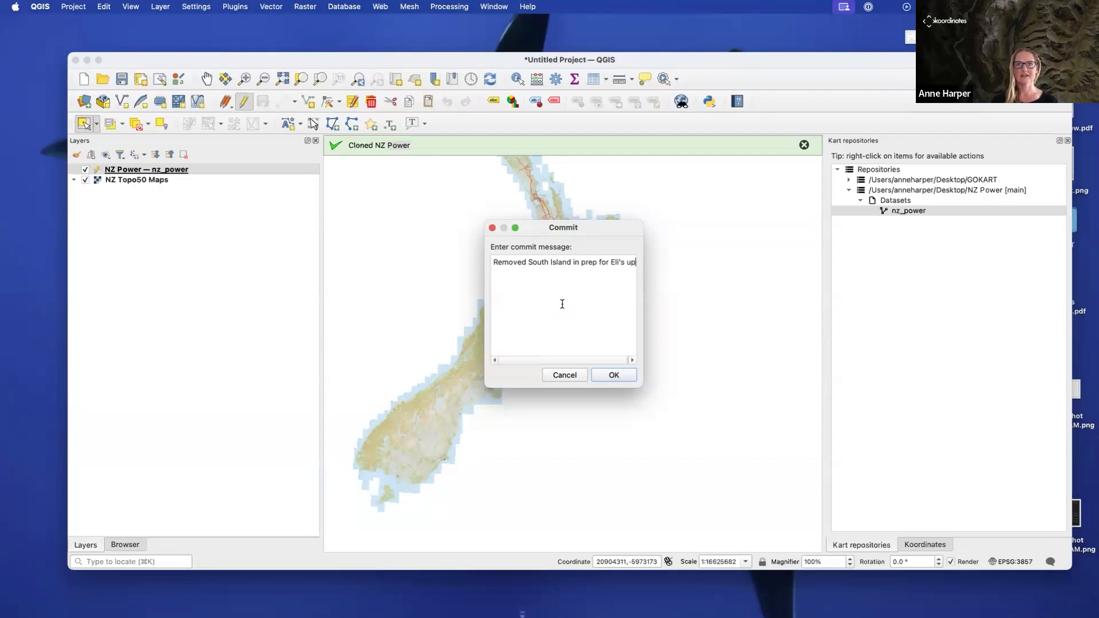
pyautogui.press('BackSpace')
pyautogui.press('BackSpace')
pyautogui.press('BackSpace')
pyautogui.press('BackSpace')
pyautogui.write('pgrade')
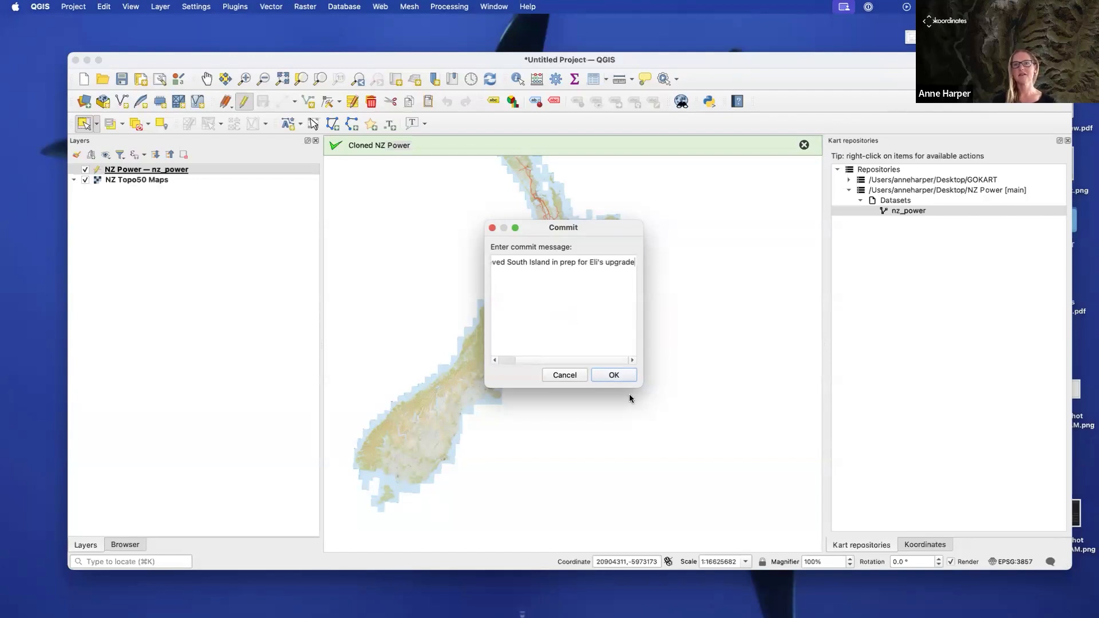
pyautogui.click(614, 375)
# Push the NZ Power repository's main branch to the origin remote
pyautogui.scroll(1, 626, 375)
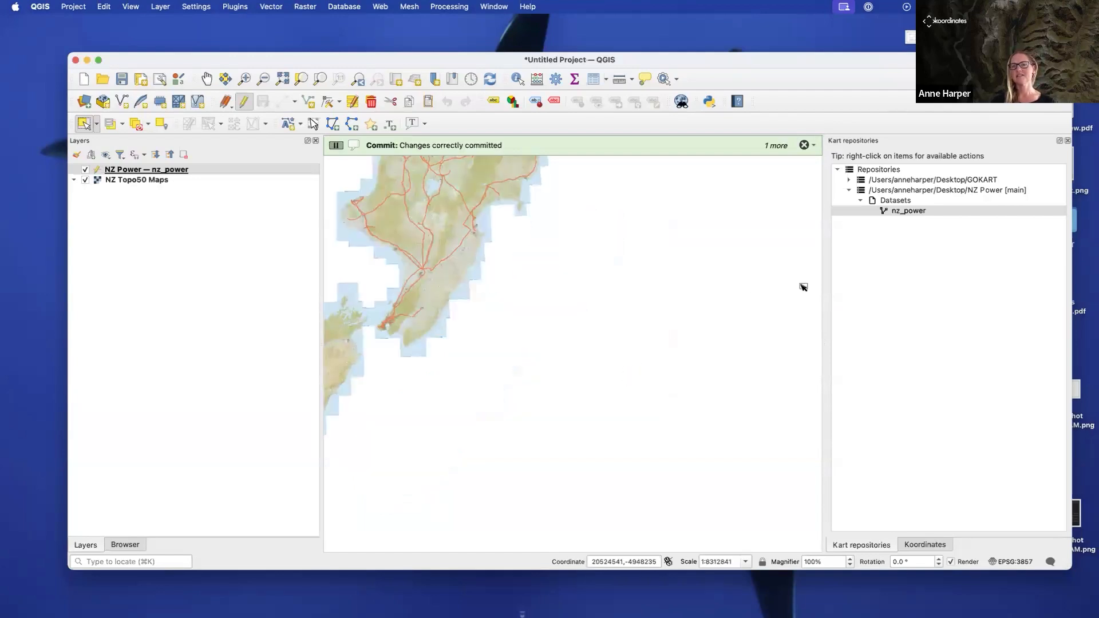
pyautogui.rightClick(936, 189)
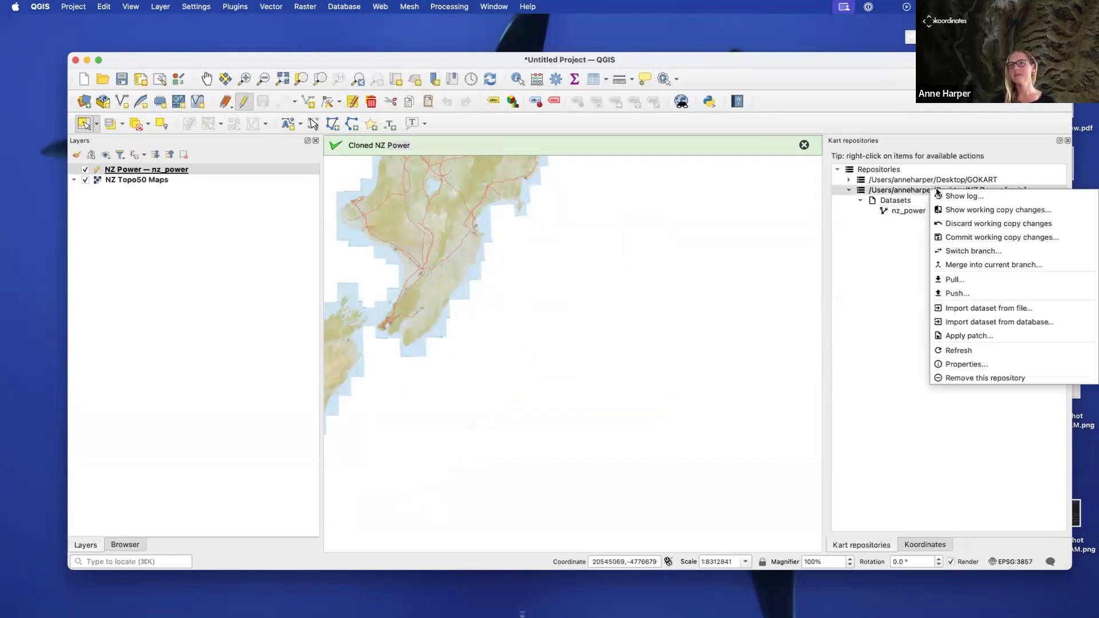
pyautogui.click(985, 293)
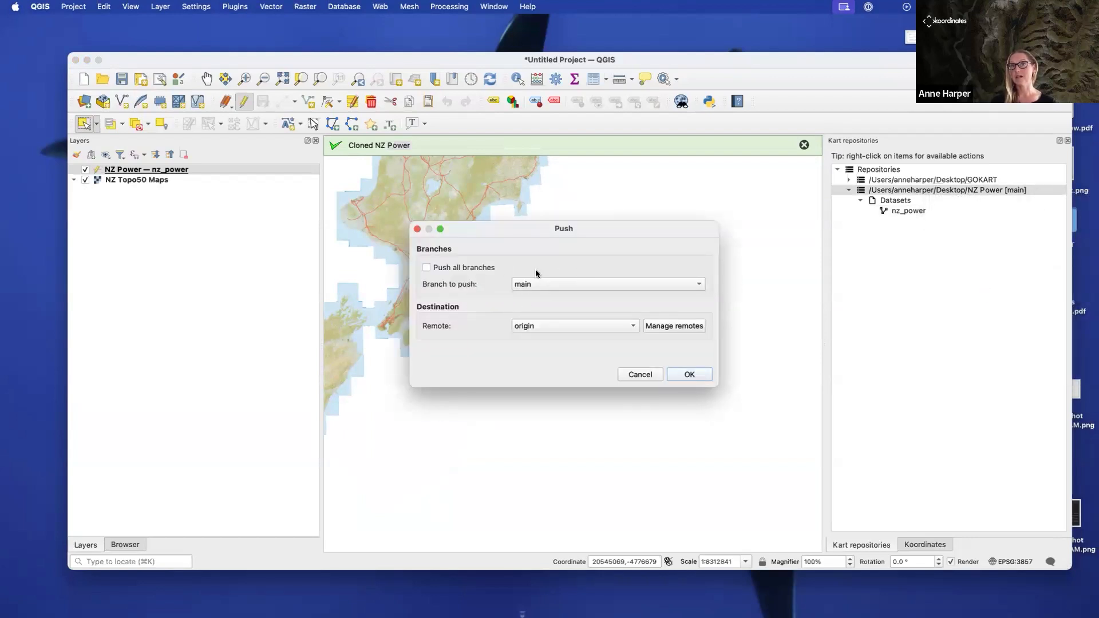
pyautogui.click(690, 375)
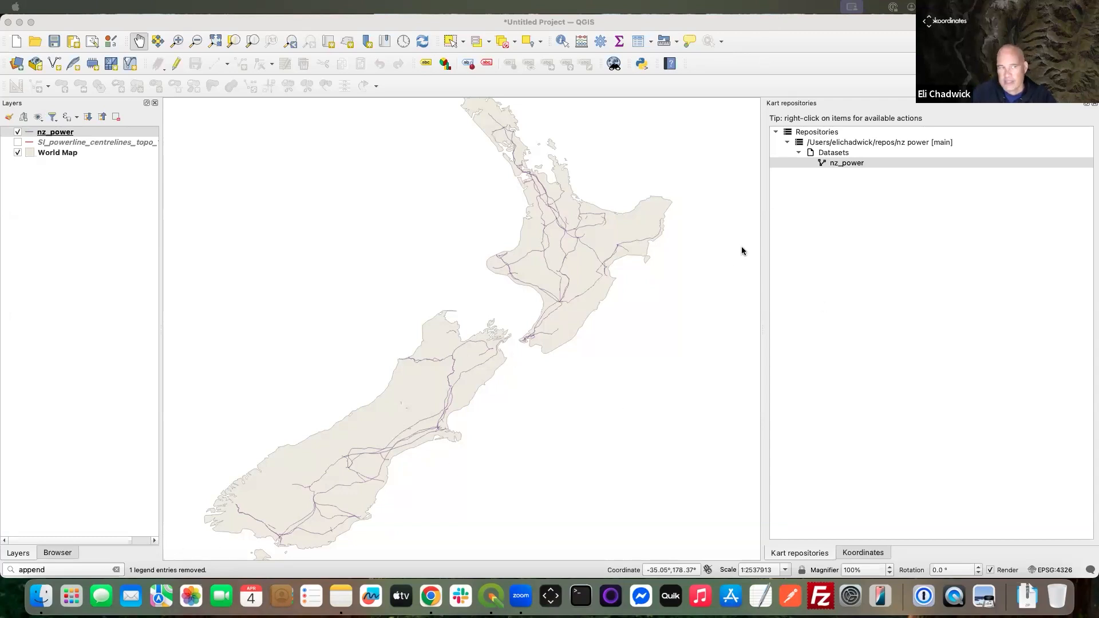
# Review the commit history of the local nz power repository and close the log
pyautogui.rightClick(837, 145)
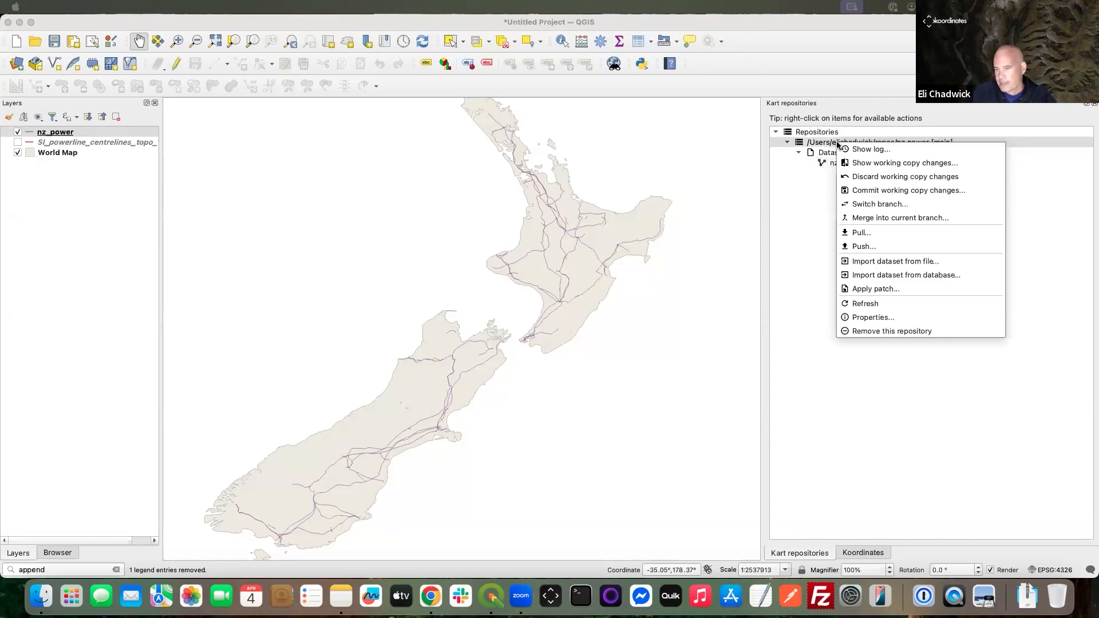
pyautogui.click(877, 150)
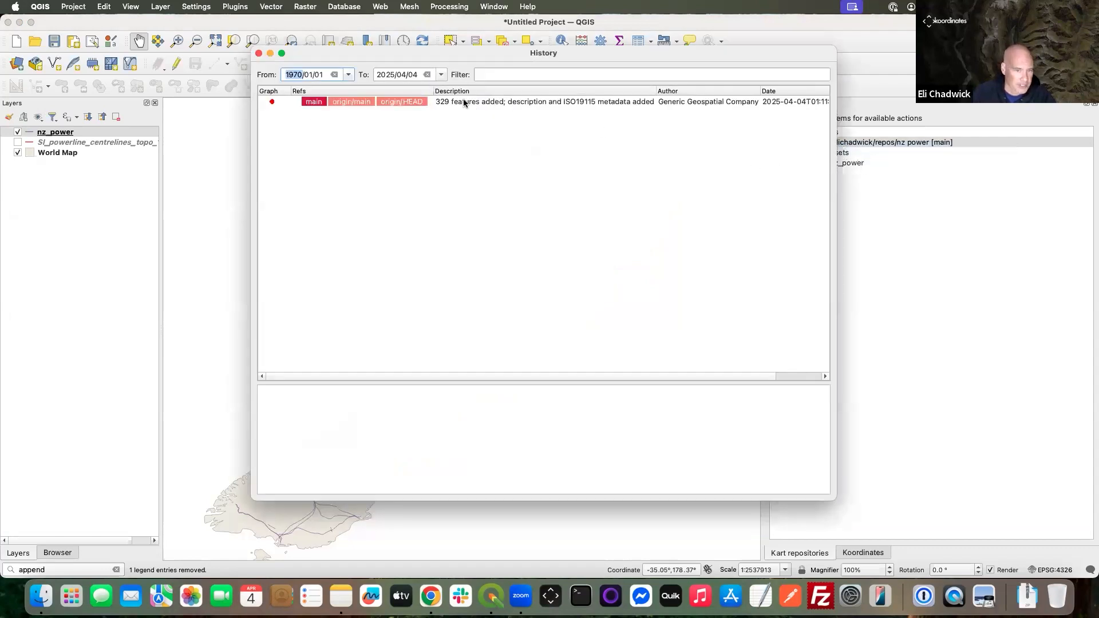
pyautogui.click(258, 53)
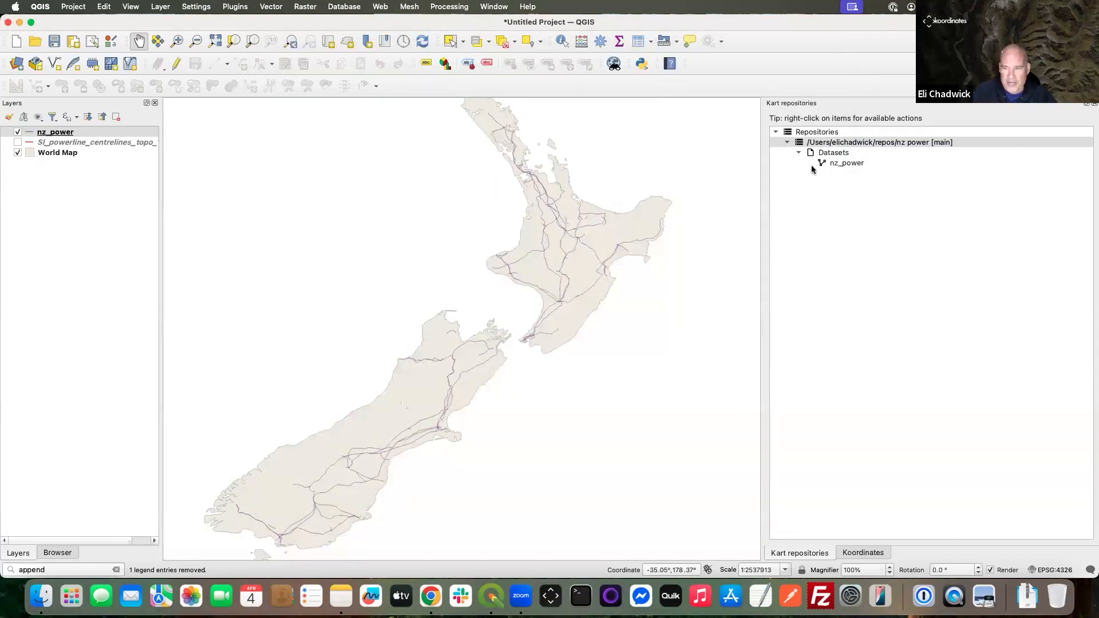
# Pull the main branch from origin into the local nz power repository and dismiss the notification
pyautogui.rightClick(845, 145)
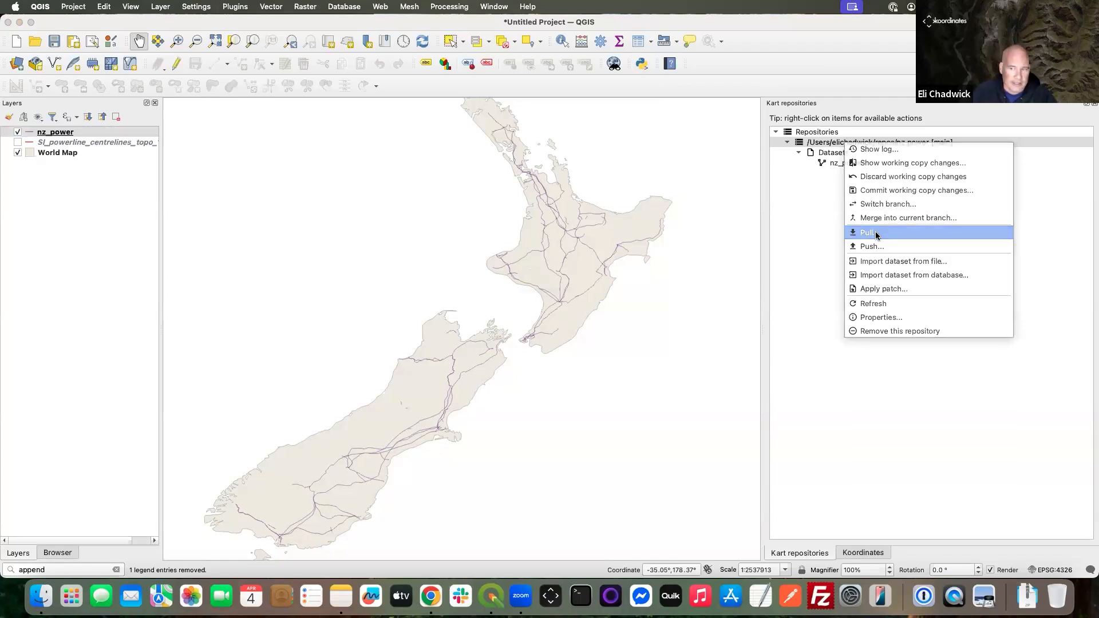
pyautogui.click(876, 233)
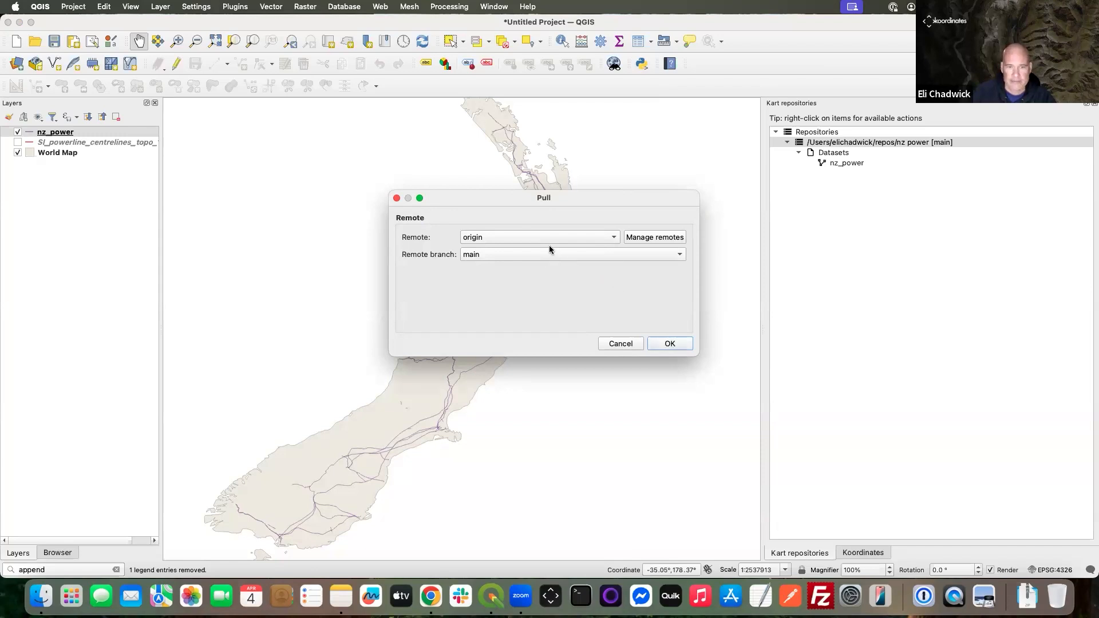
pyautogui.click(669, 344)
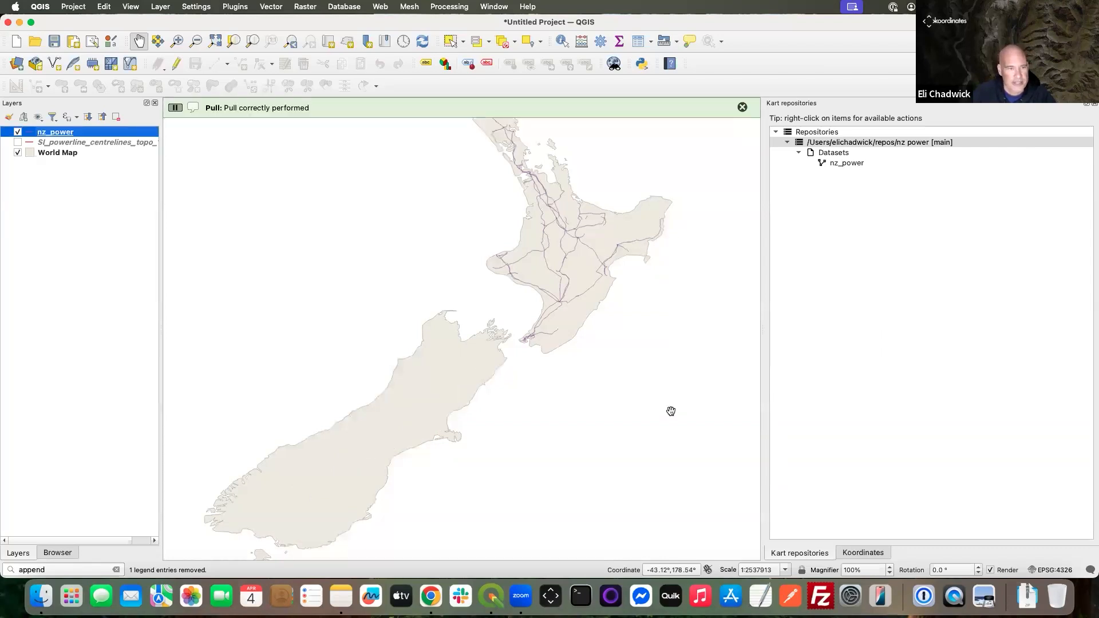
pyautogui.click(741, 108)
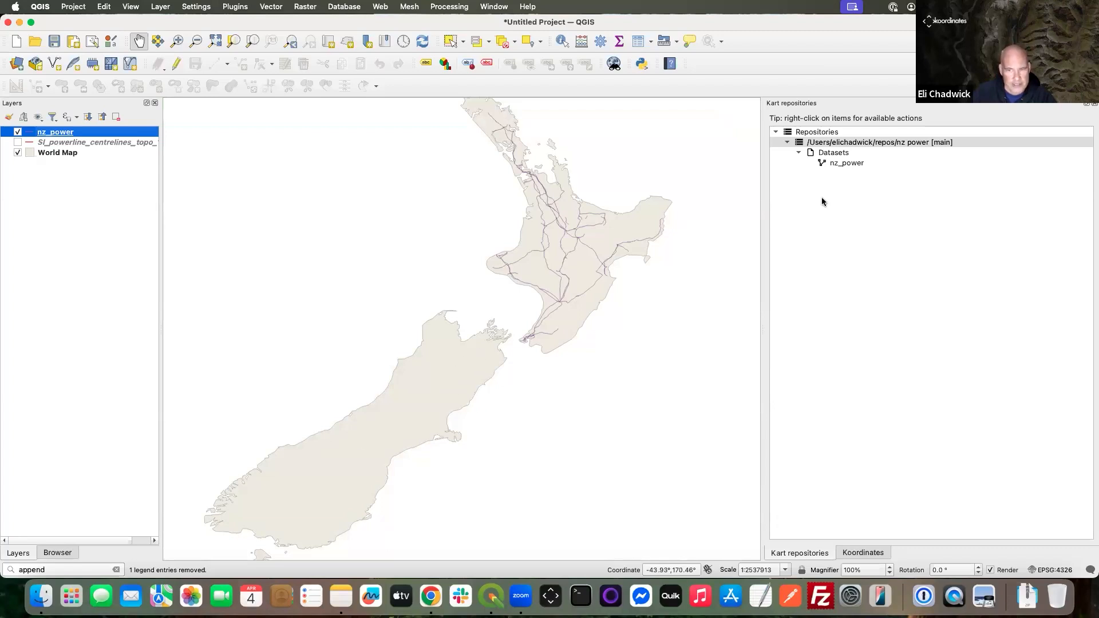
# Inspect the attribute and geometry changes of removed features 1 and 12 in the nz power repository's latest commit, and close the history
pyautogui.rightClick(834, 144)
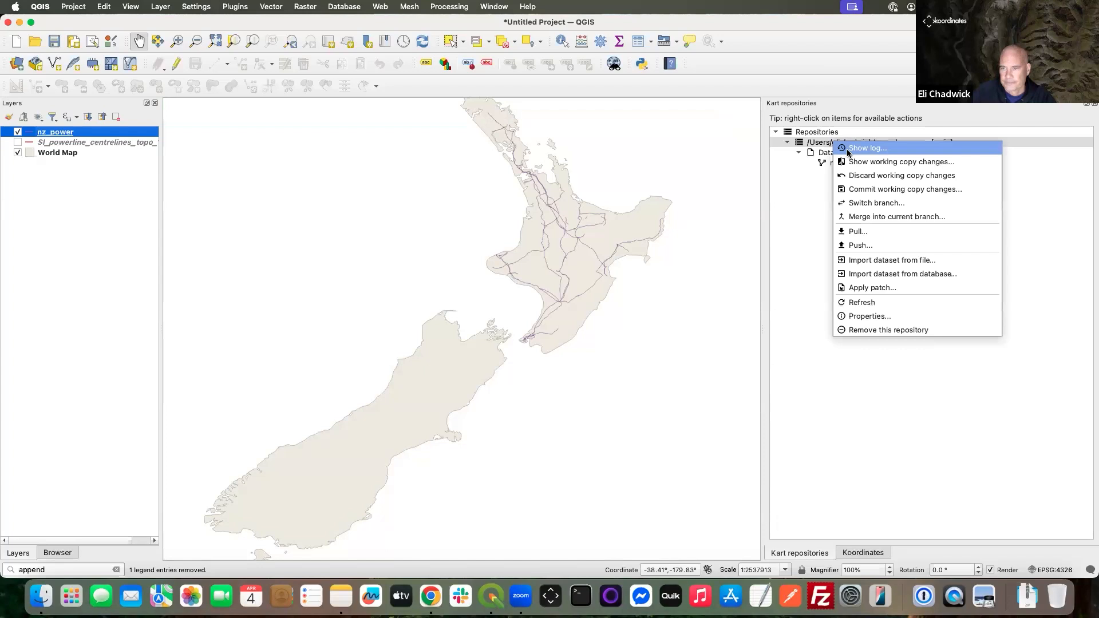
pyautogui.click(848, 149)
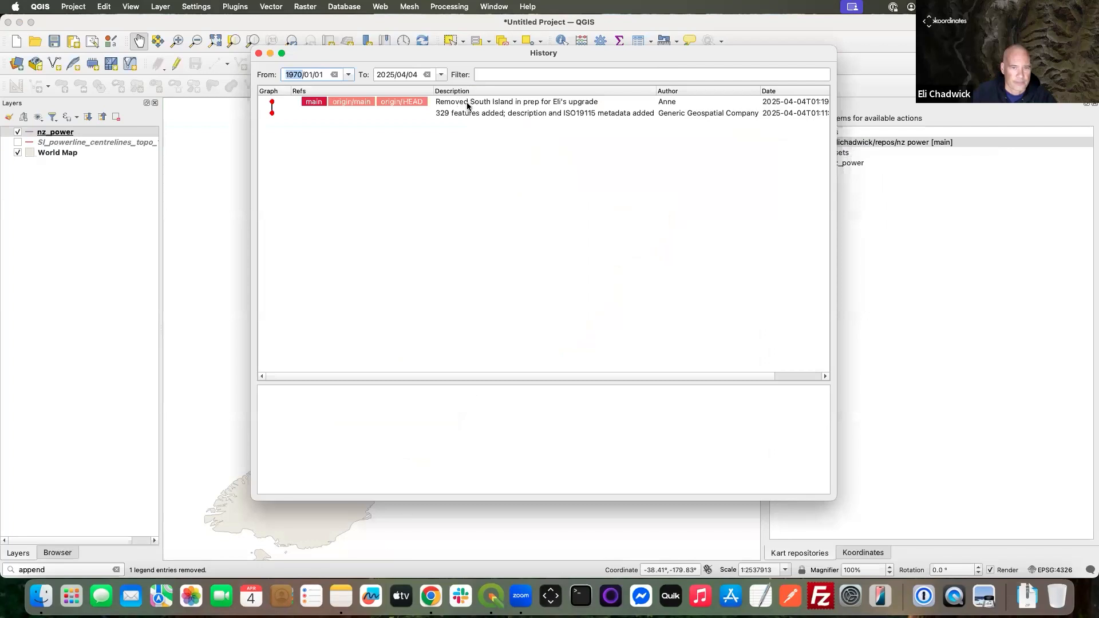
pyautogui.click(468, 104)
pyautogui.rightClick(467, 104)
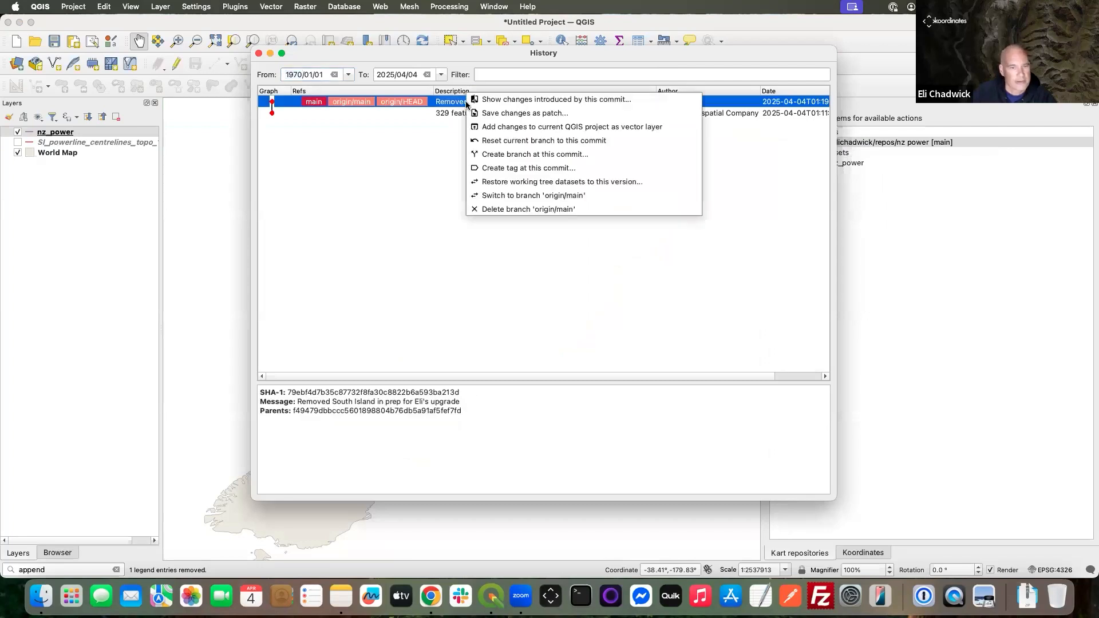
pyautogui.click(521, 102)
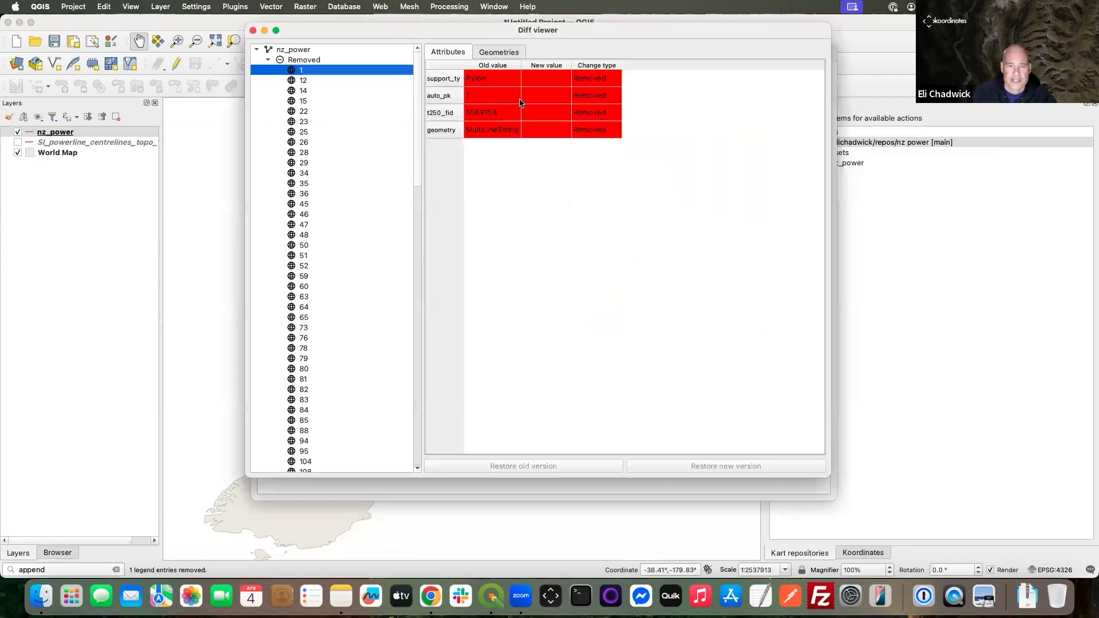
pyautogui.click(303, 82)
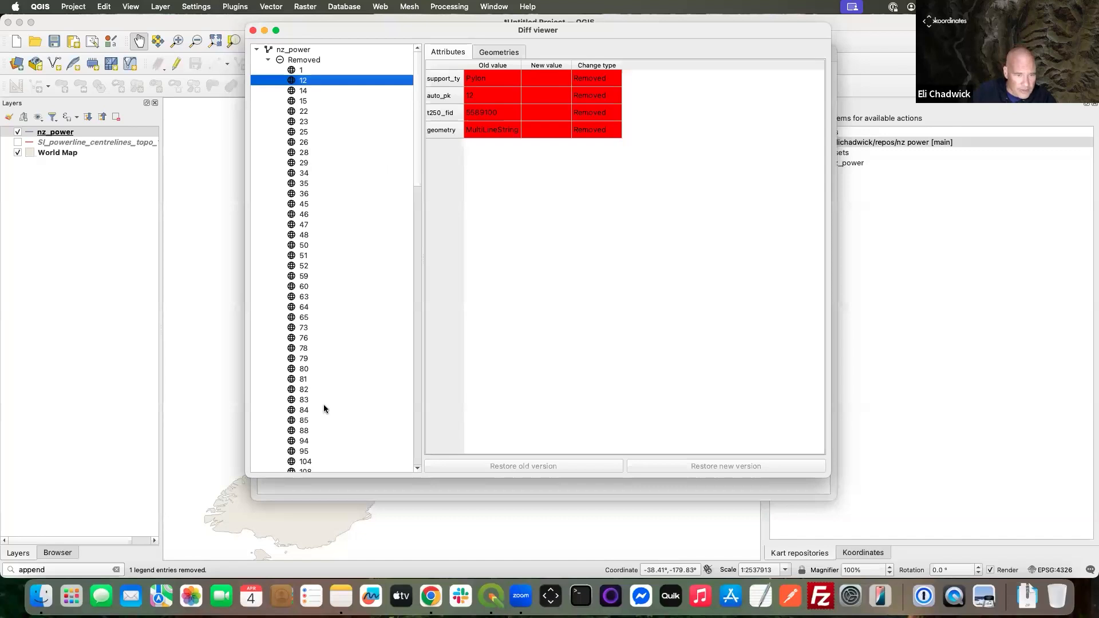
pyautogui.click(499, 52)
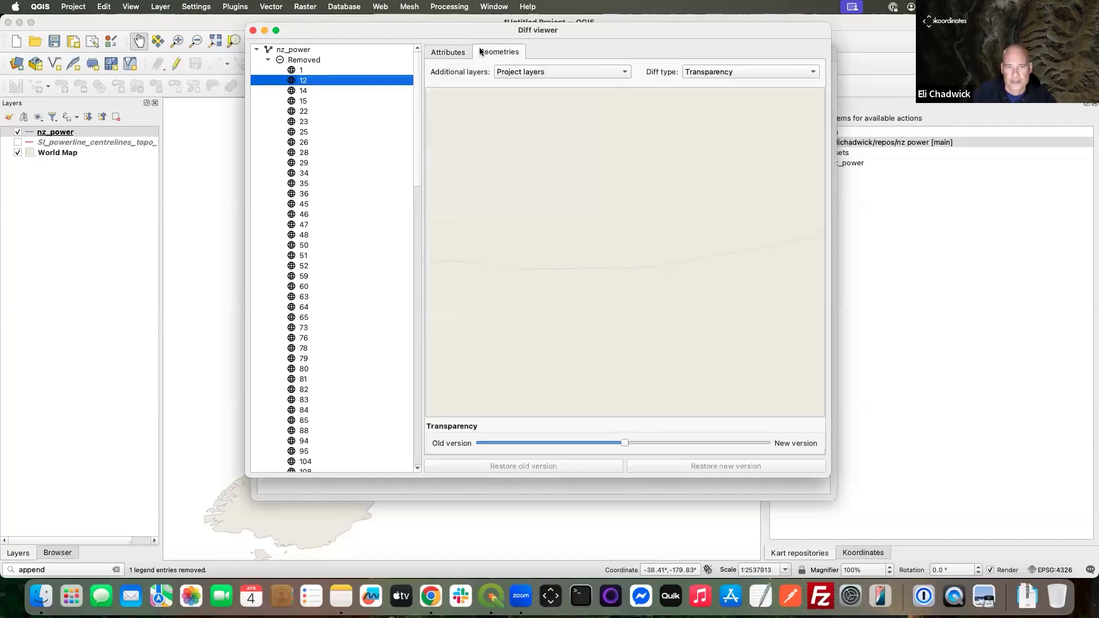
pyautogui.click(452, 52)
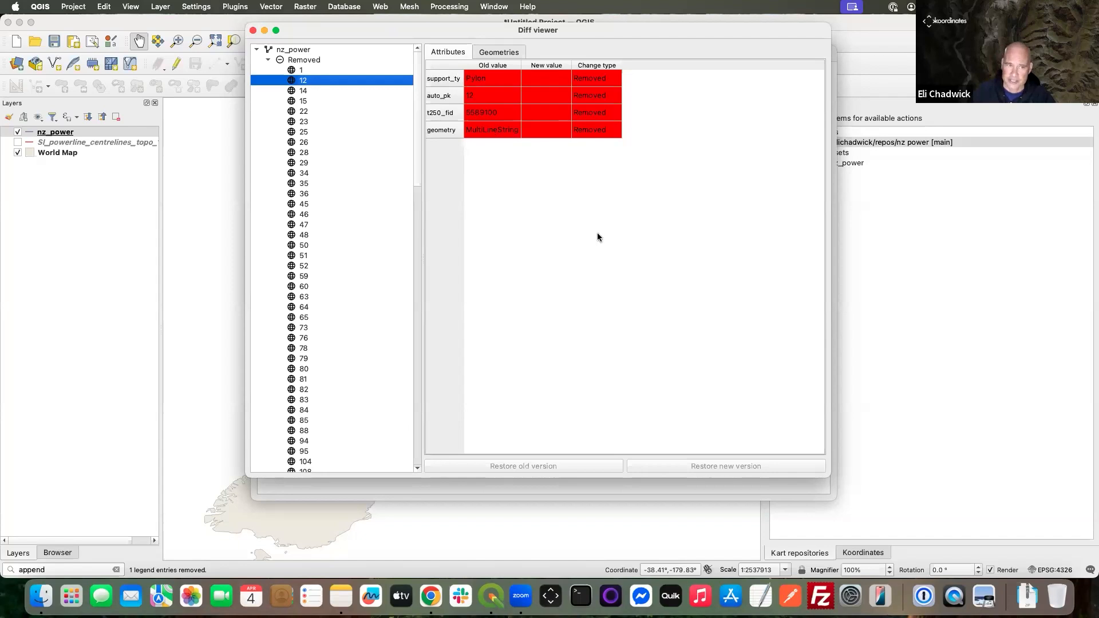
pyautogui.click(254, 31)
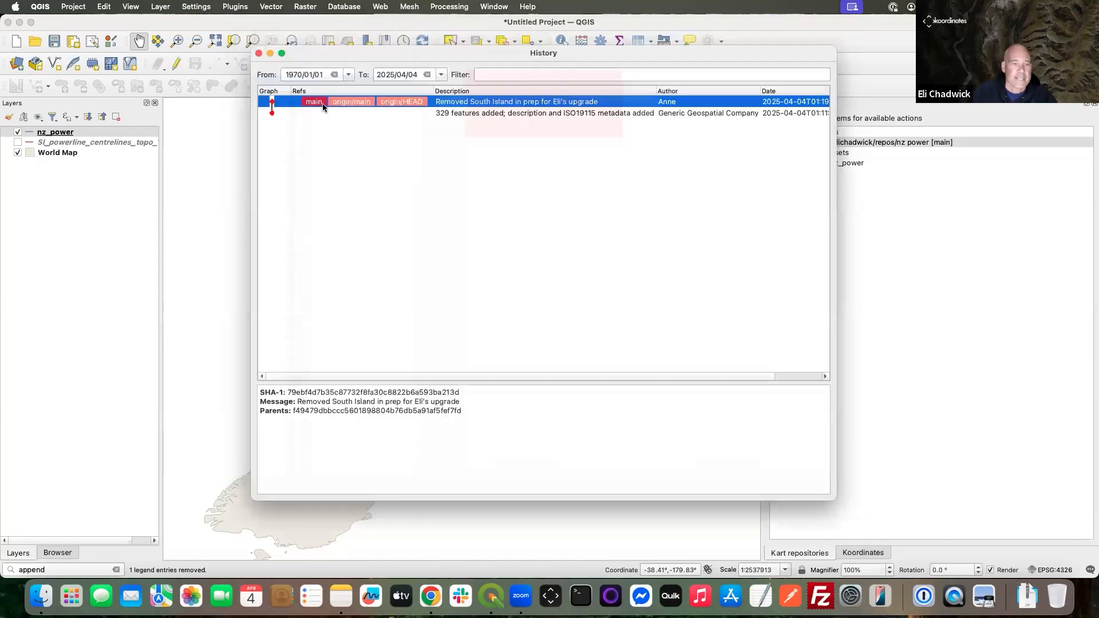
pyautogui.rightClick(380, 99)
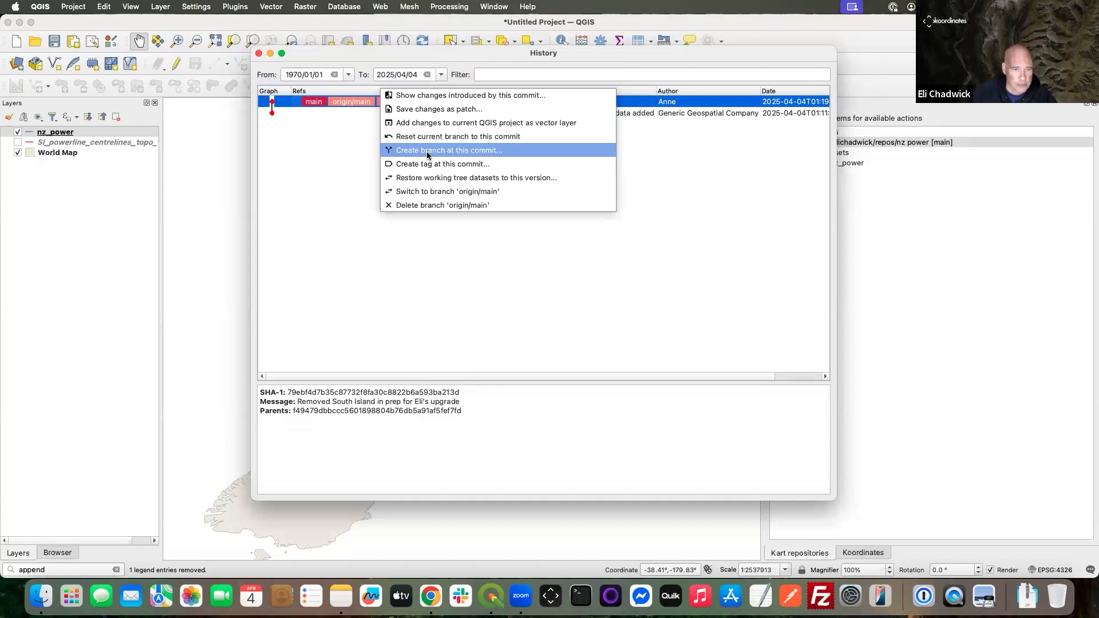
pyautogui.click(340, 244)
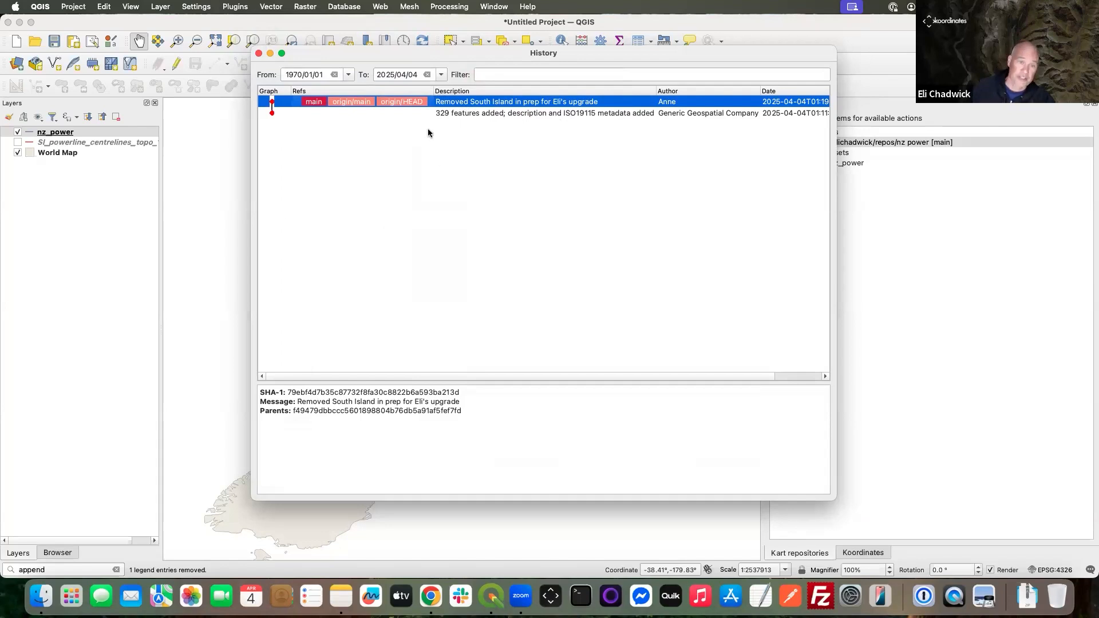
pyautogui.click(259, 54)
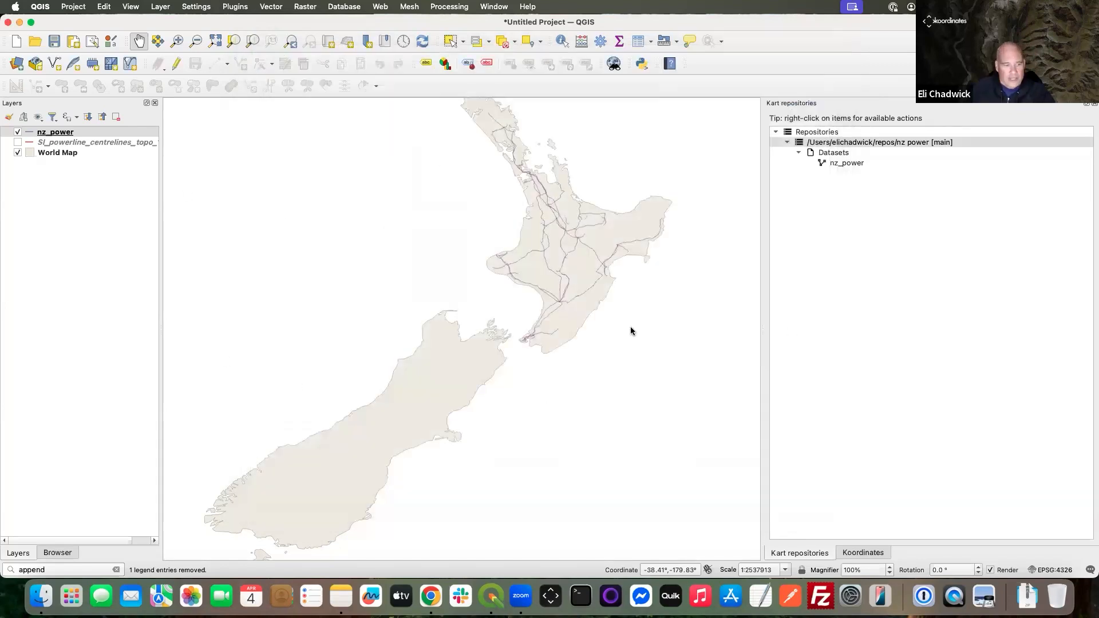
# Append all features from SI_powerline_centrelines_topo_1250k to the nz_power layer regardless of duplicates, leaving the source layer hidden
pyautogui.press('Tab')
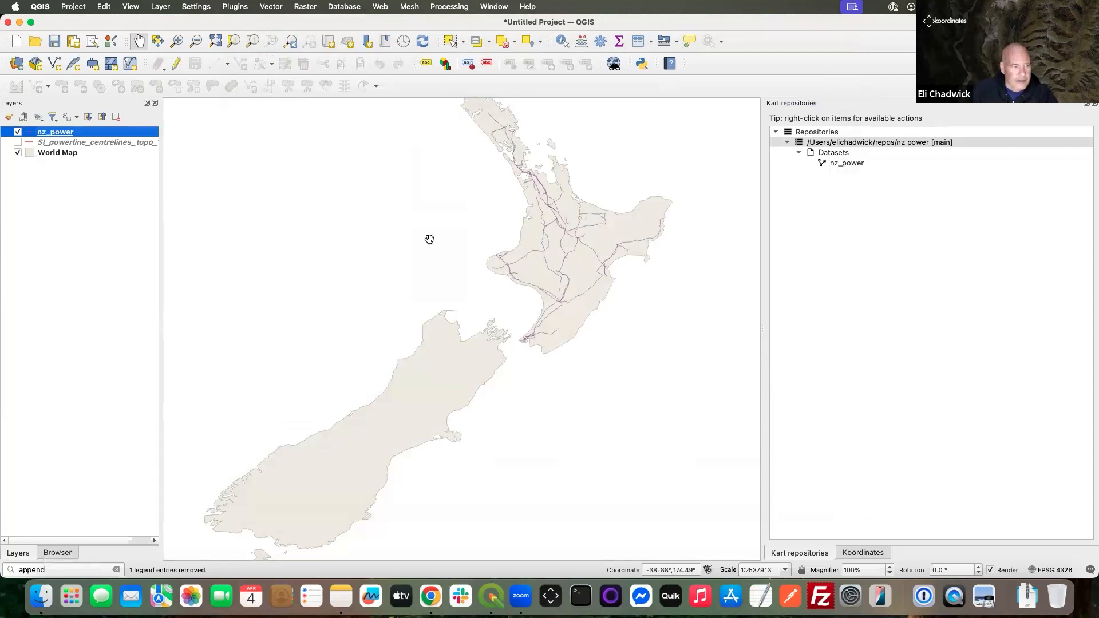
pyautogui.click(17, 143)
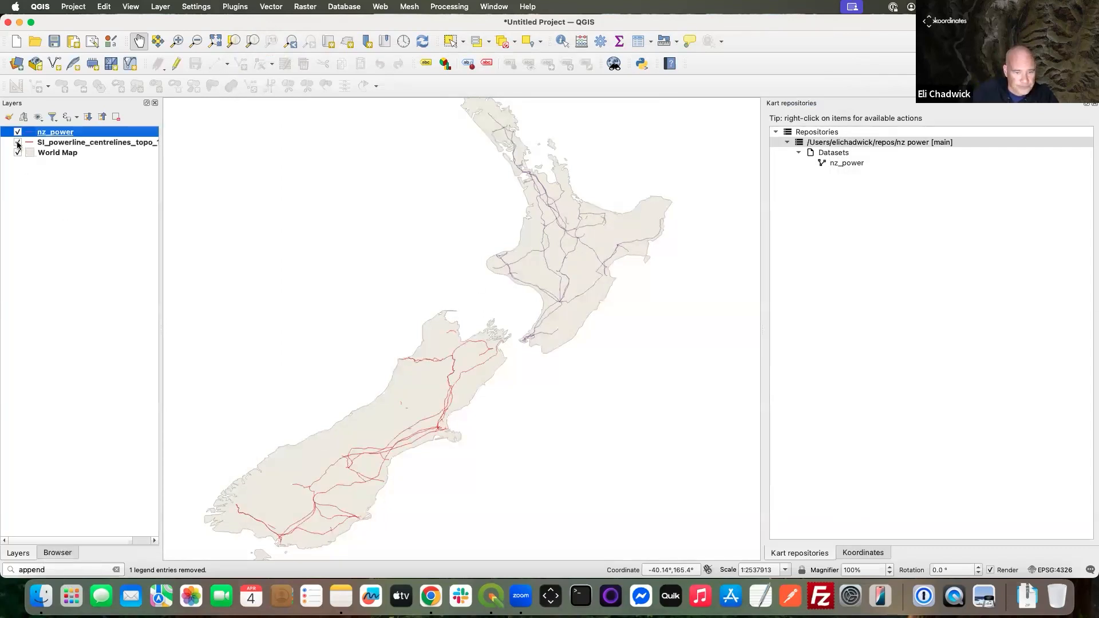
pyautogui.click(60, 568)
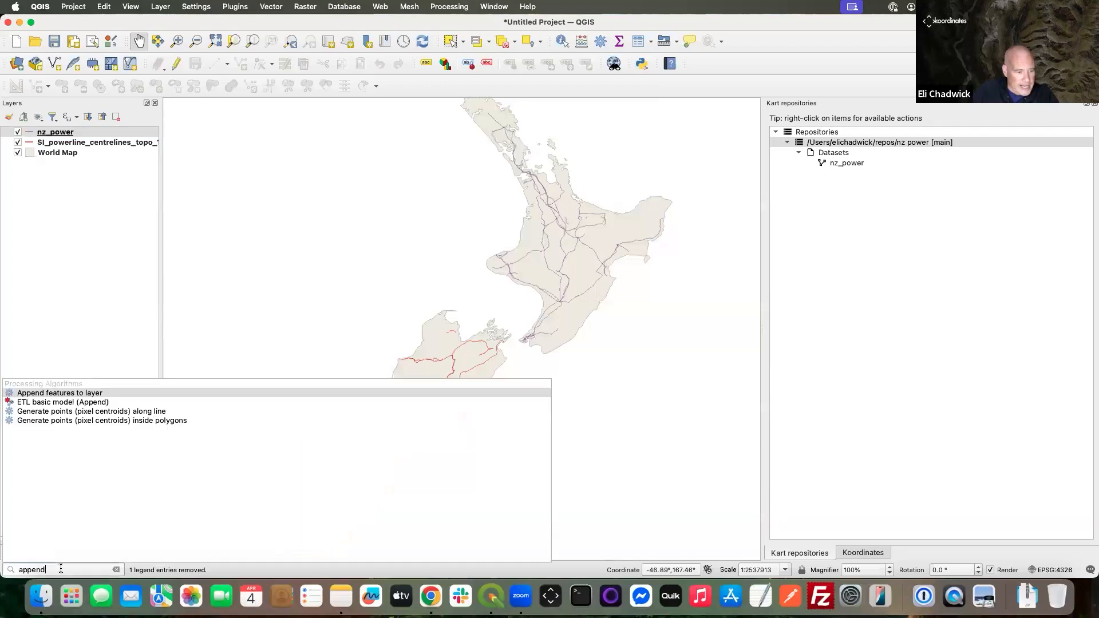
pyautogui.click(73, 394)
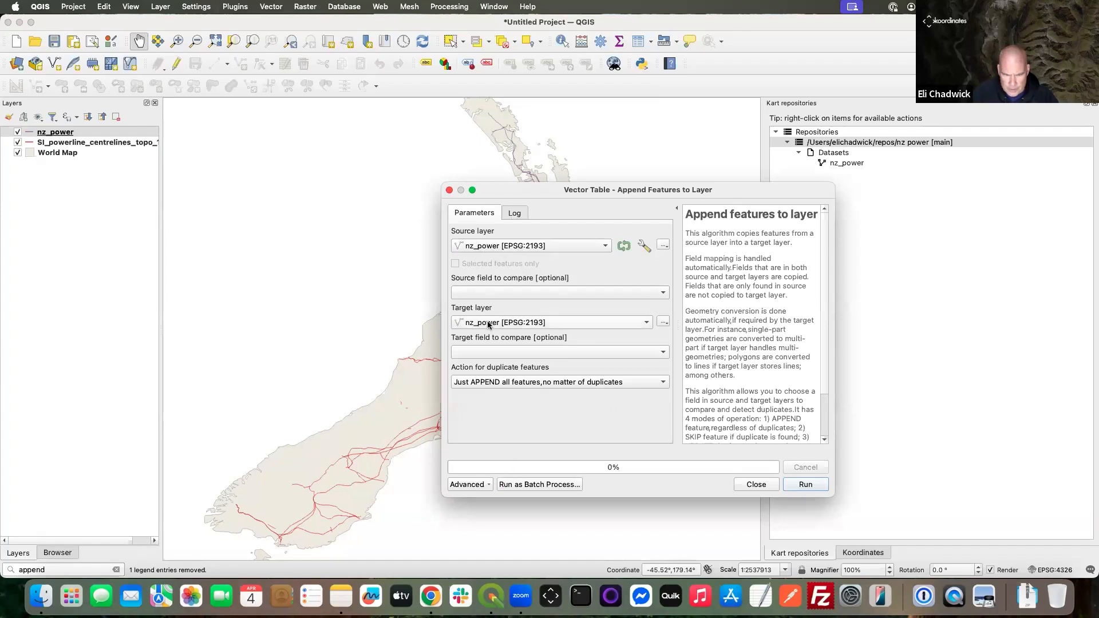
pyautogui.click(606, 247)
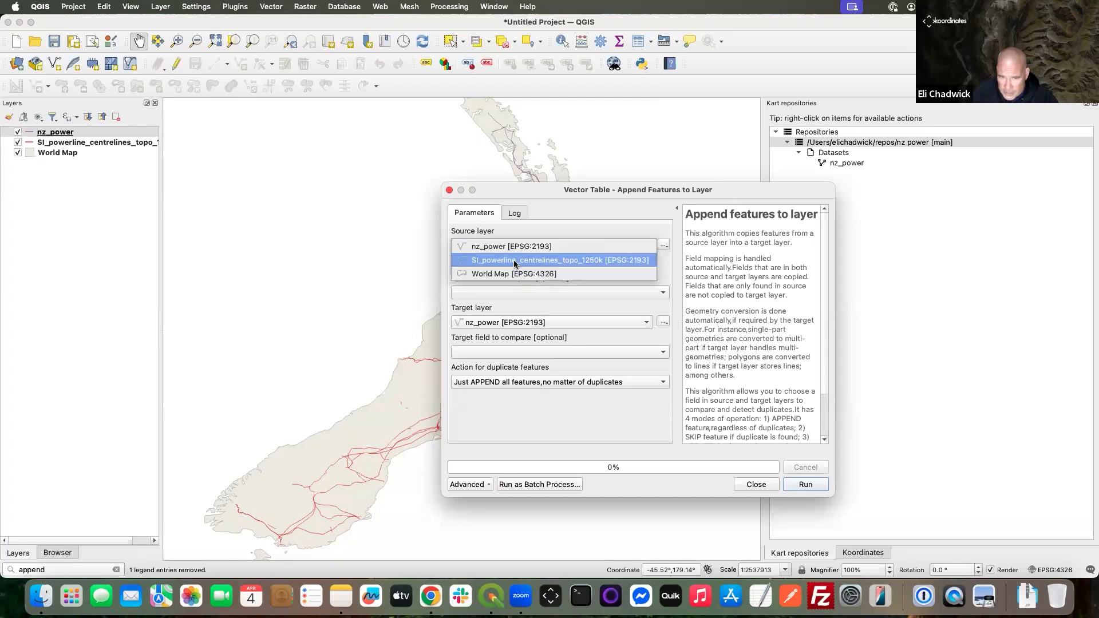
pyautogui.click(514, 262)
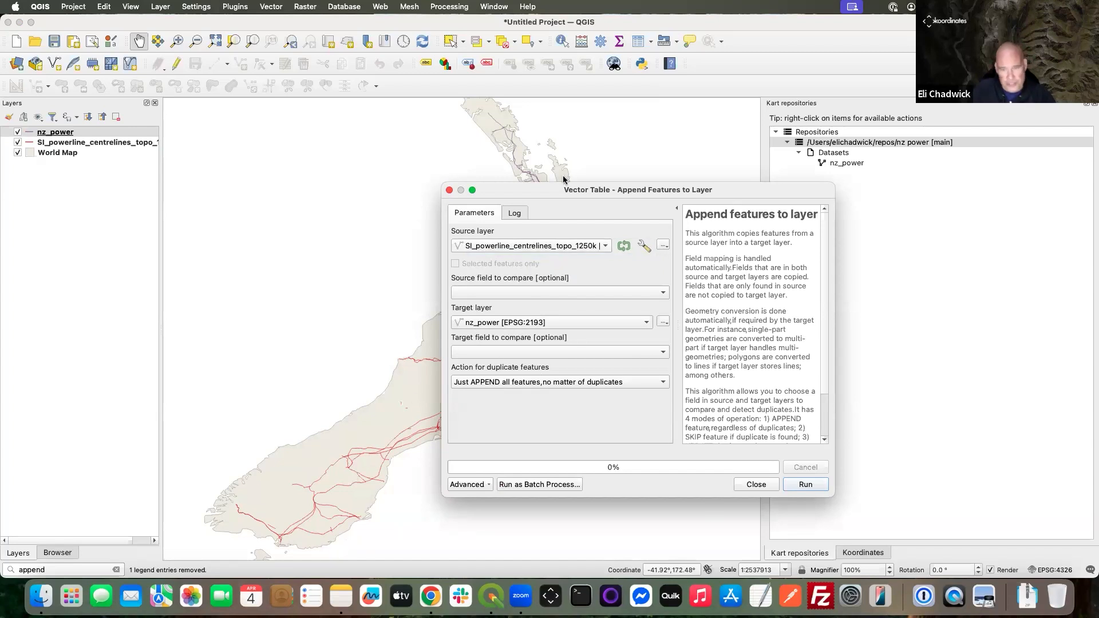
pyautogui.click(806, 485)
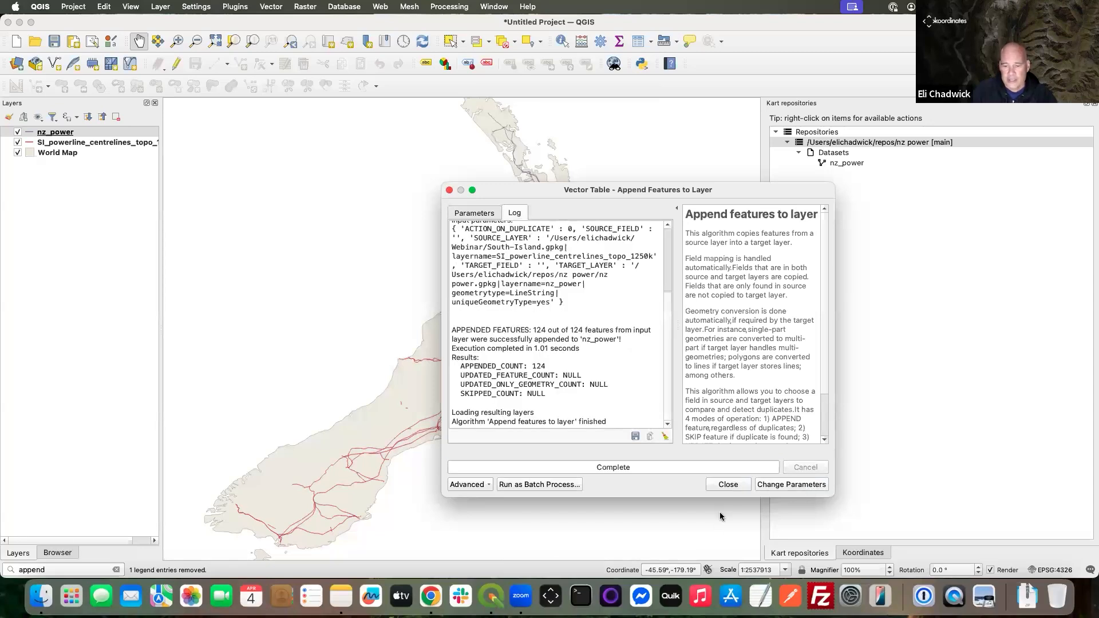
pyautogui.click(729, 485)
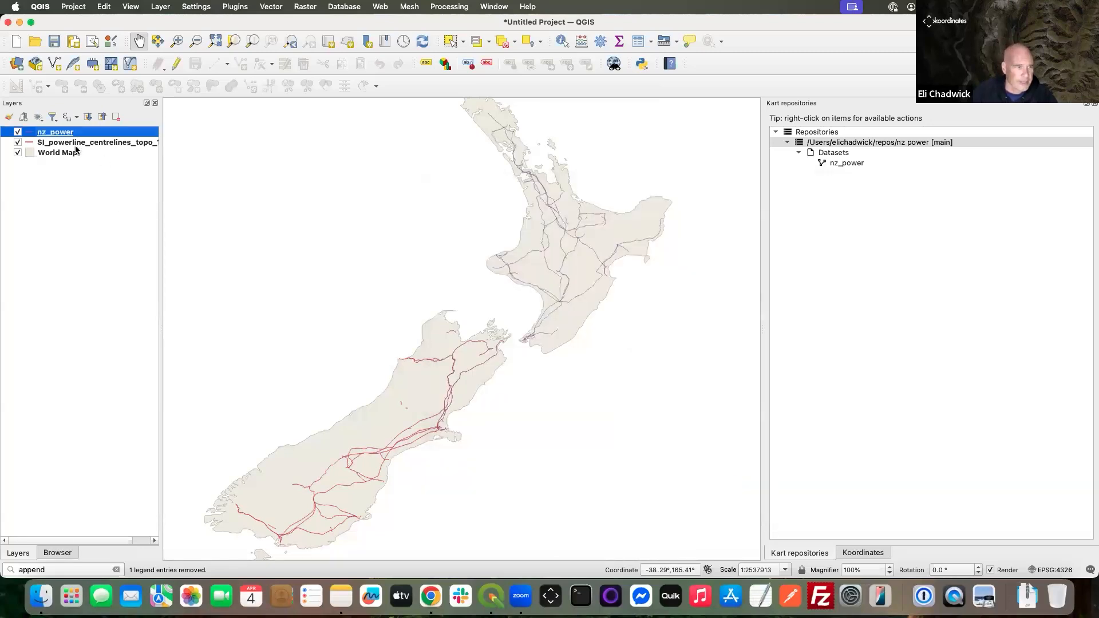
pyautogui.click(18, 143)
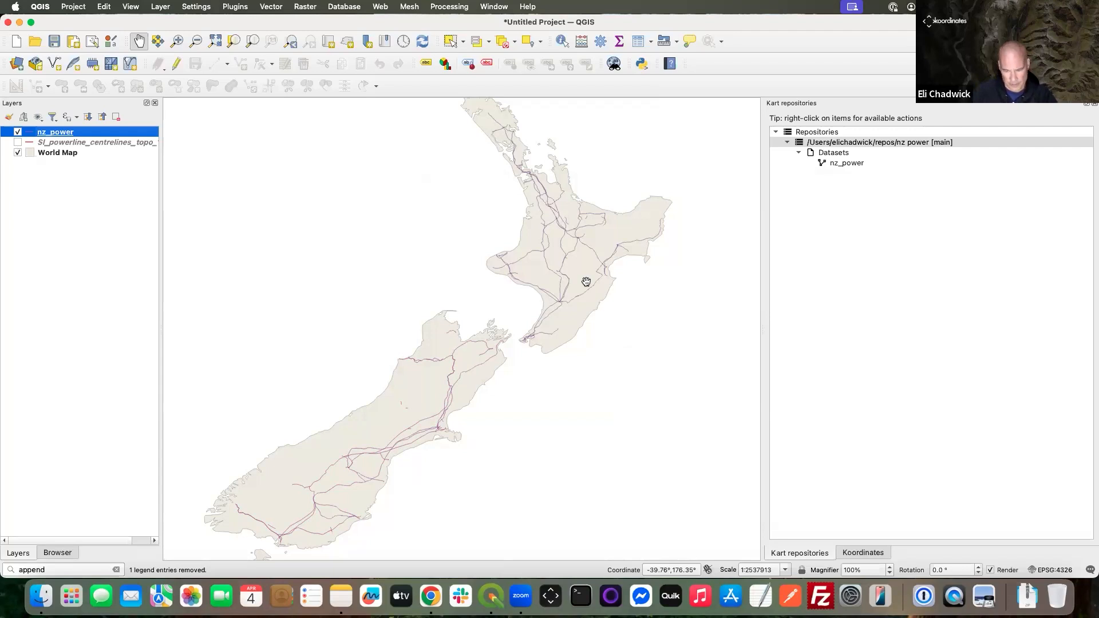
# Commit the nz_power dataset's working copy changes with the message "Upgraded South Is lines"
pyautogui.rightClick(856, 165)
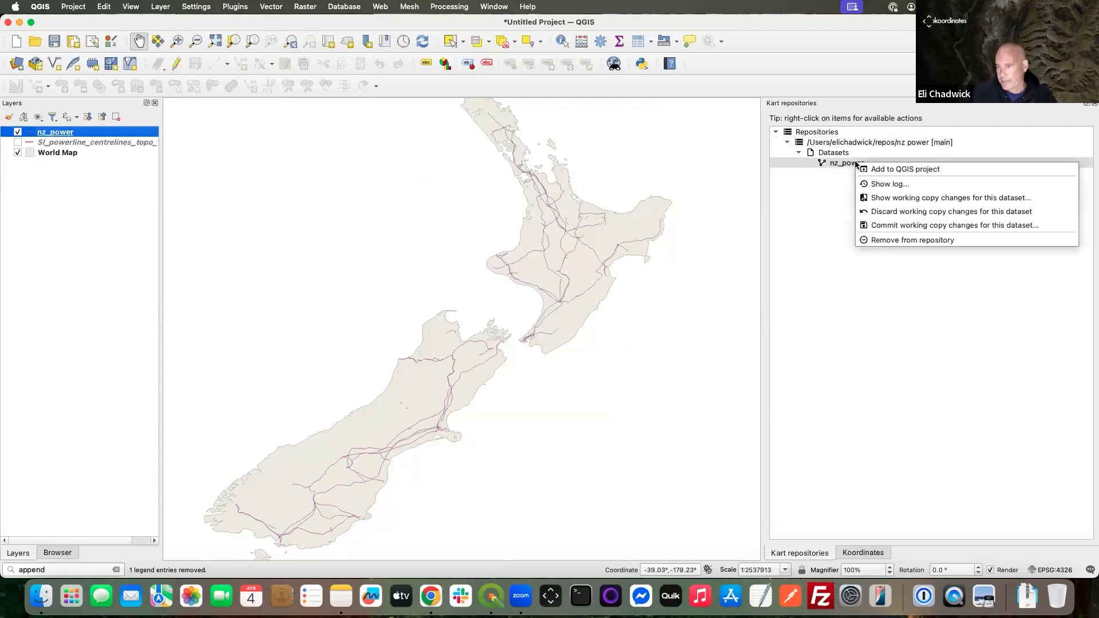
pyautogui.click(889, 225)
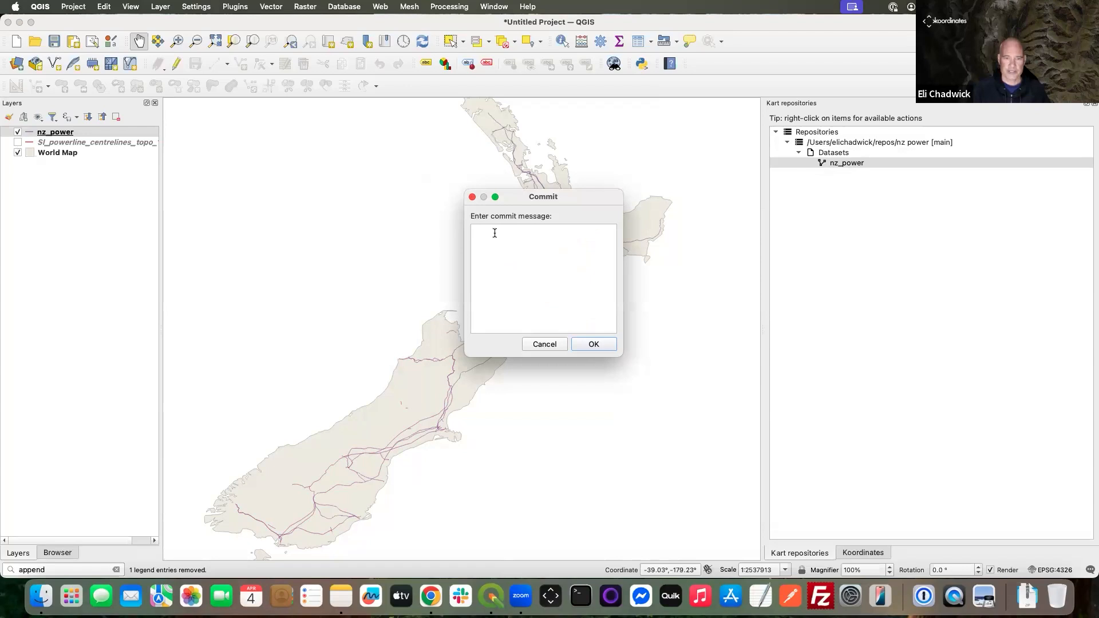
pyautogui.write('U')
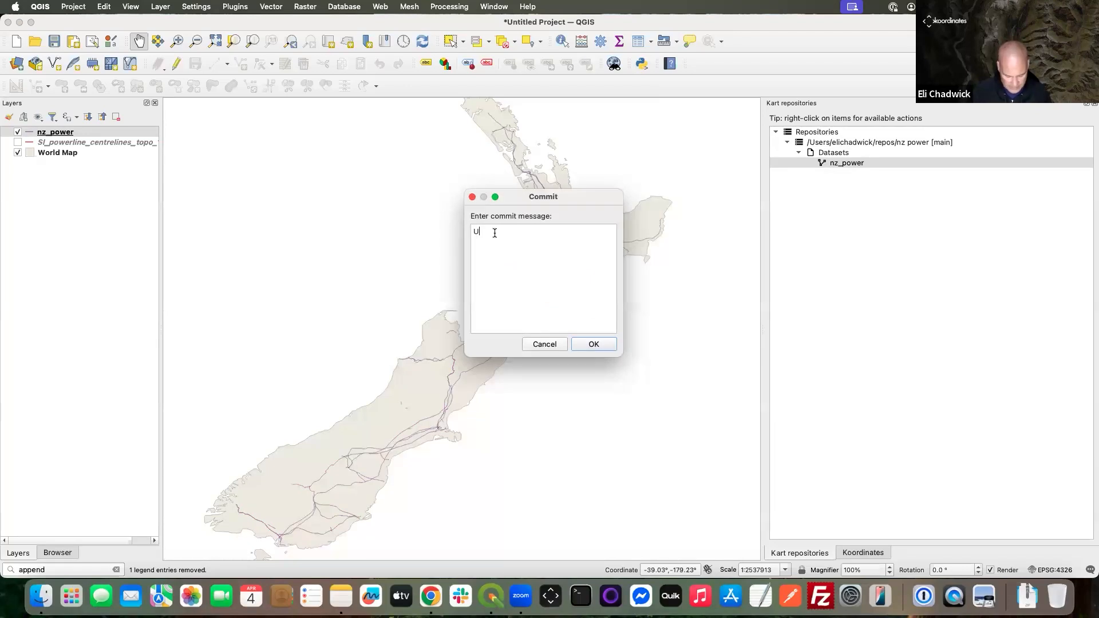
pyautogui.write('pgrad')
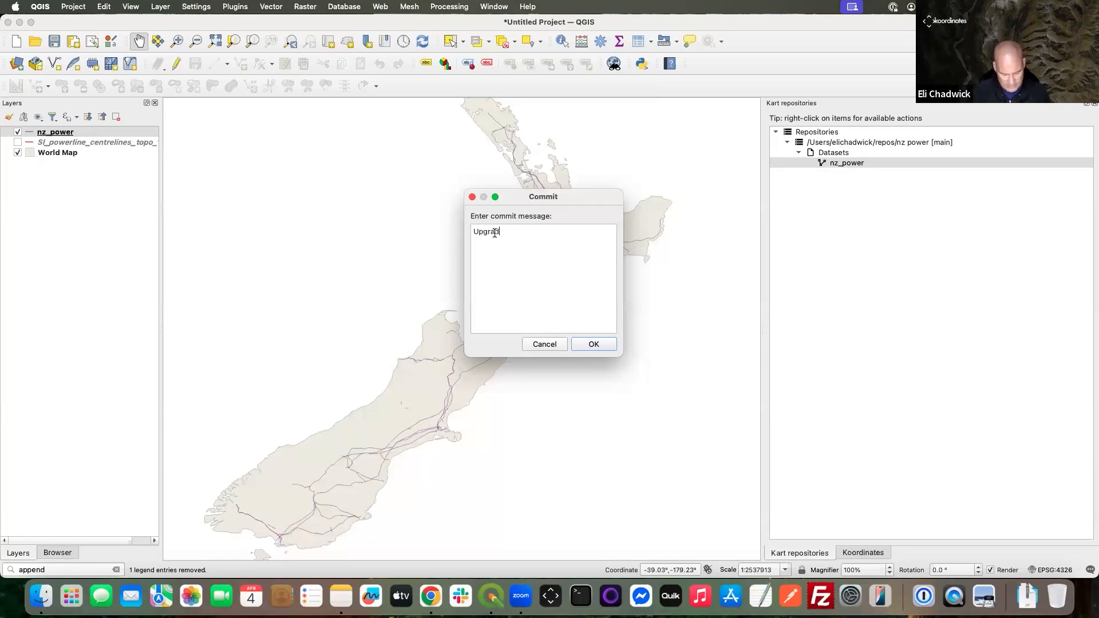
pyautogui.write('ed Sou')
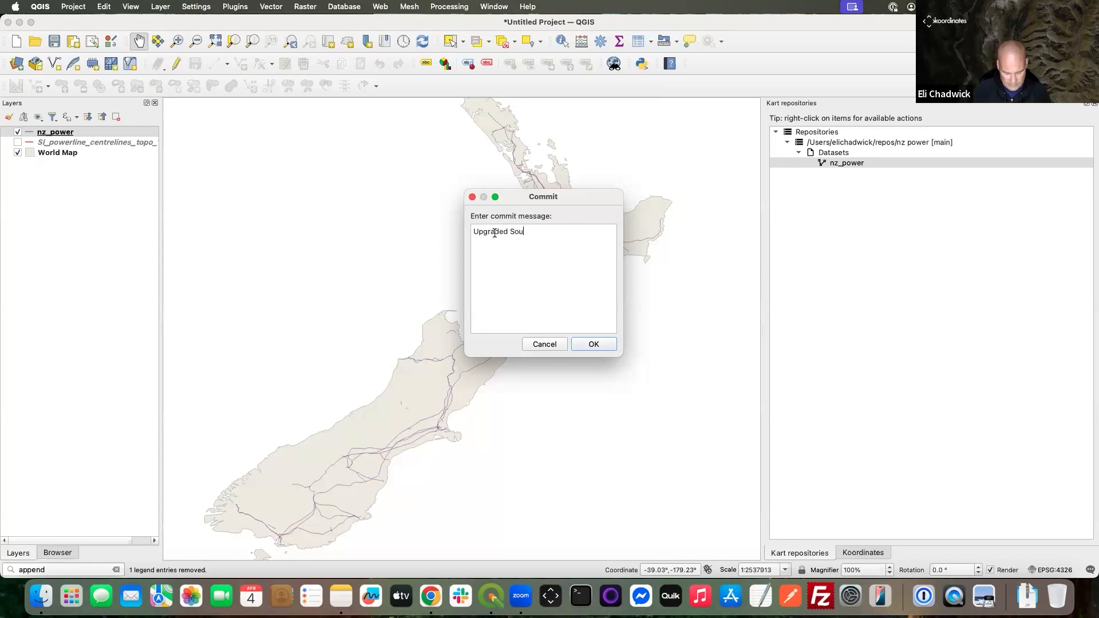
pyautogui.write('th Is lines')
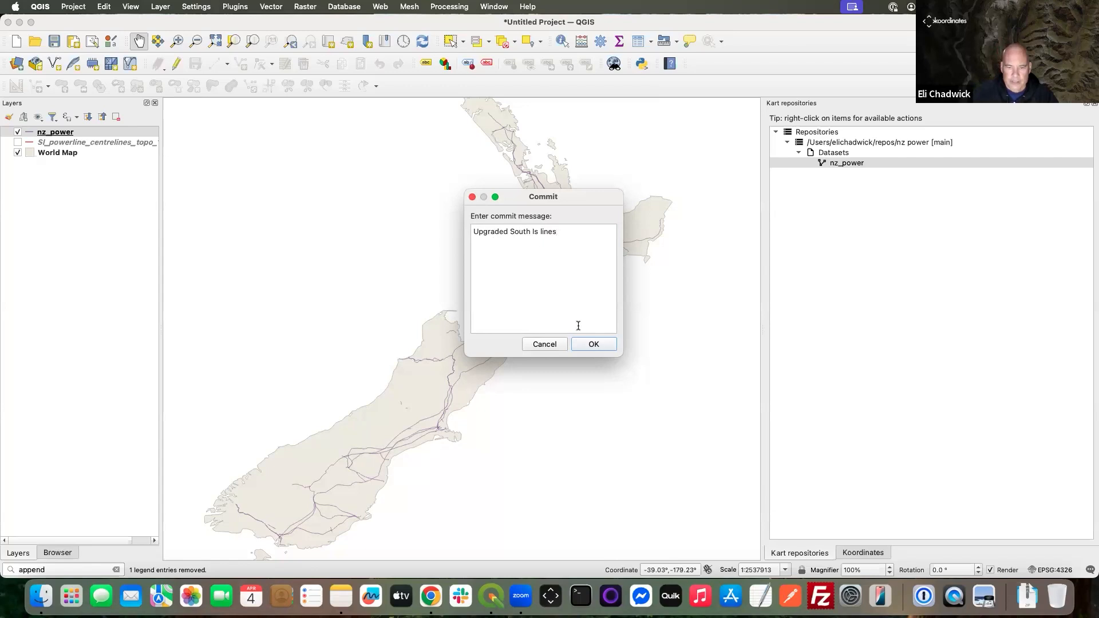
pyautogui.click(593, 344)
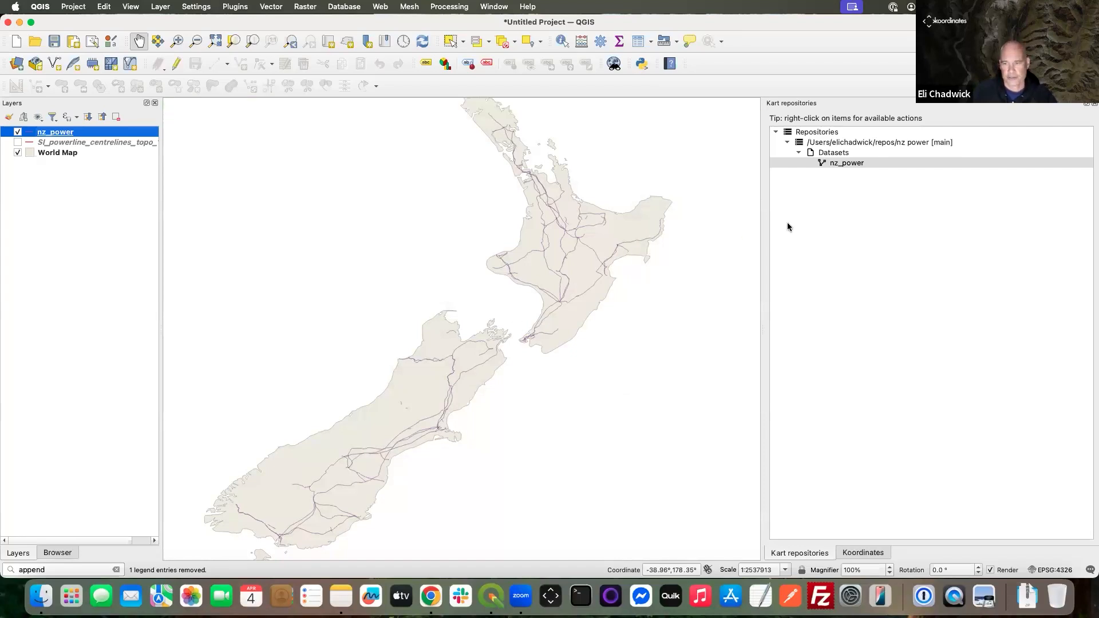
# Check the "Upgraded South Is lines" commit in the nz power repository's log and close the history
pyautogui.rightClick(839, 143)
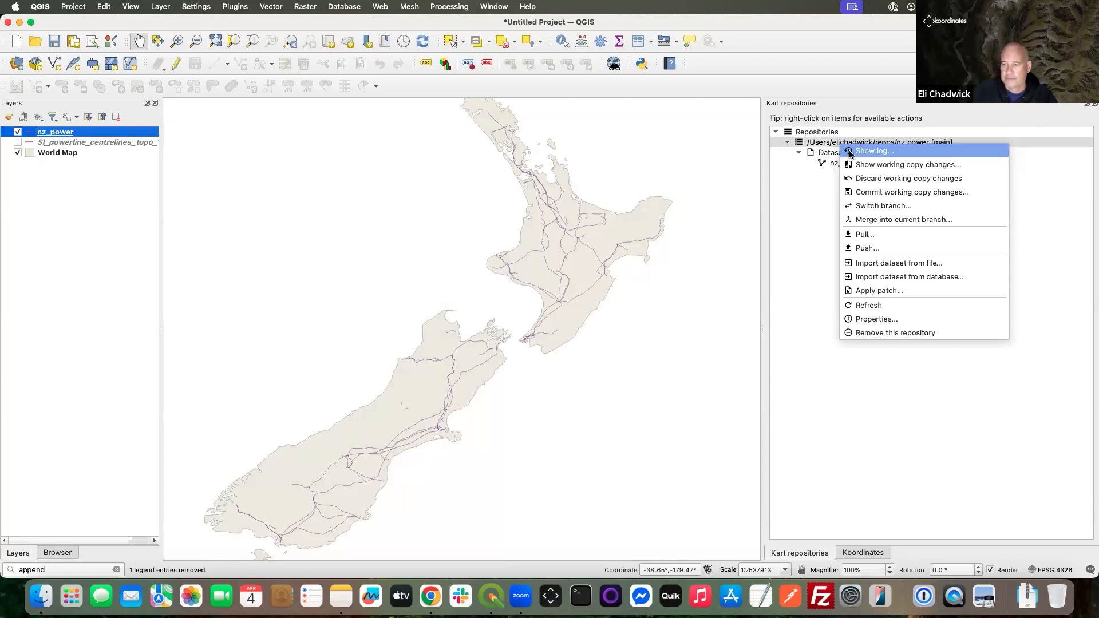
pyautogui.click(851, 153)
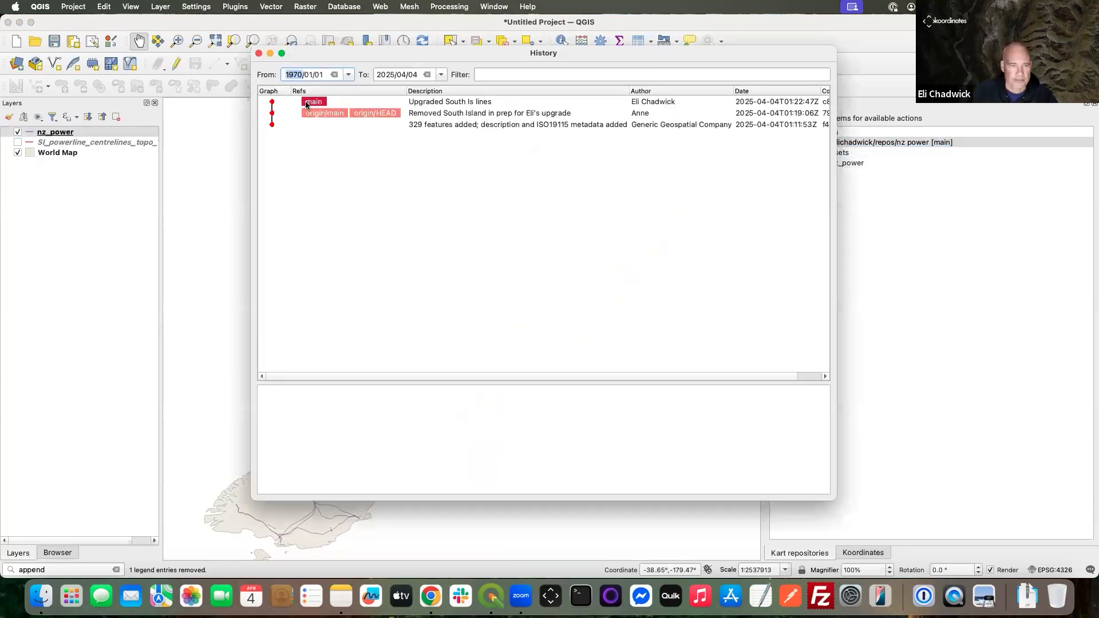
pyautogui.click(450, 105)
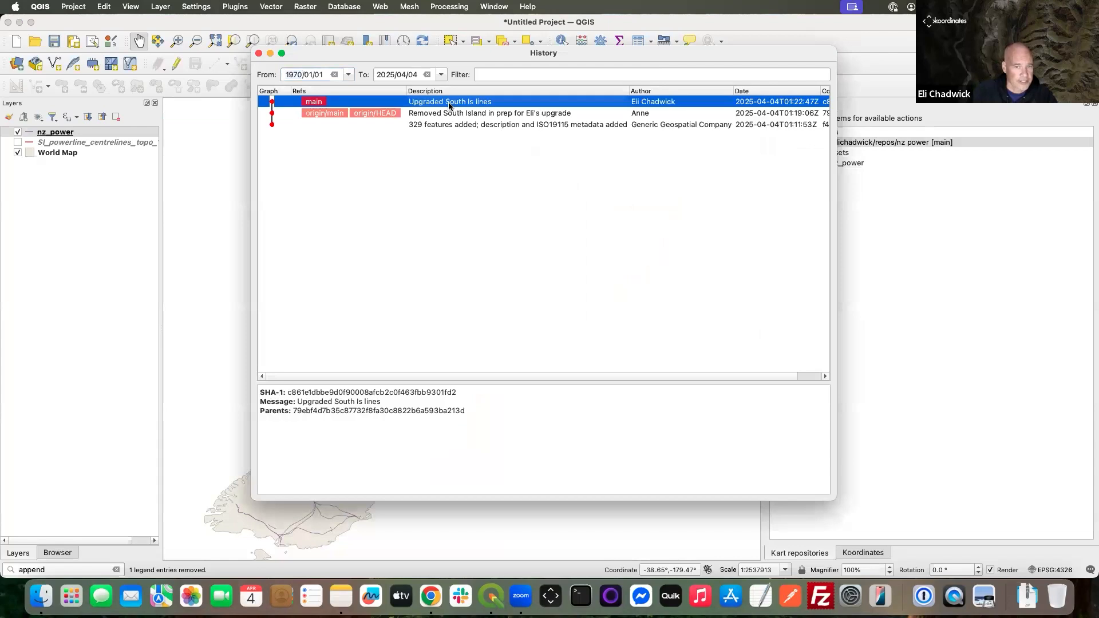
pyautogui.click(259, 54)
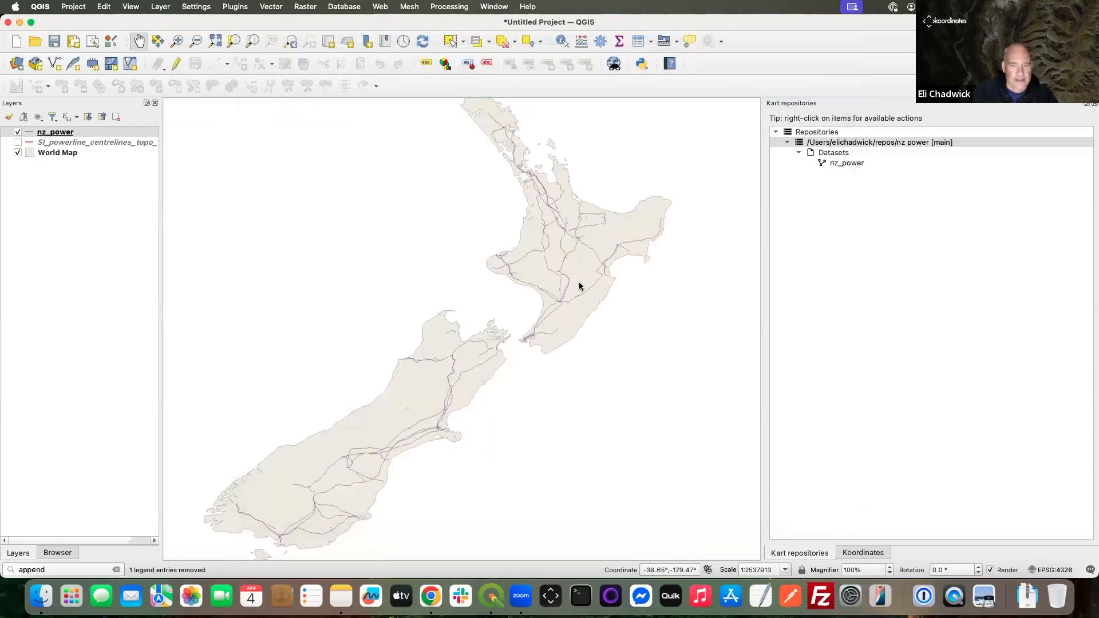
# Push the nz power repository's main branch with the upgraded South Island lines to the origin remote
pyautogui.rightClick(845, 145)
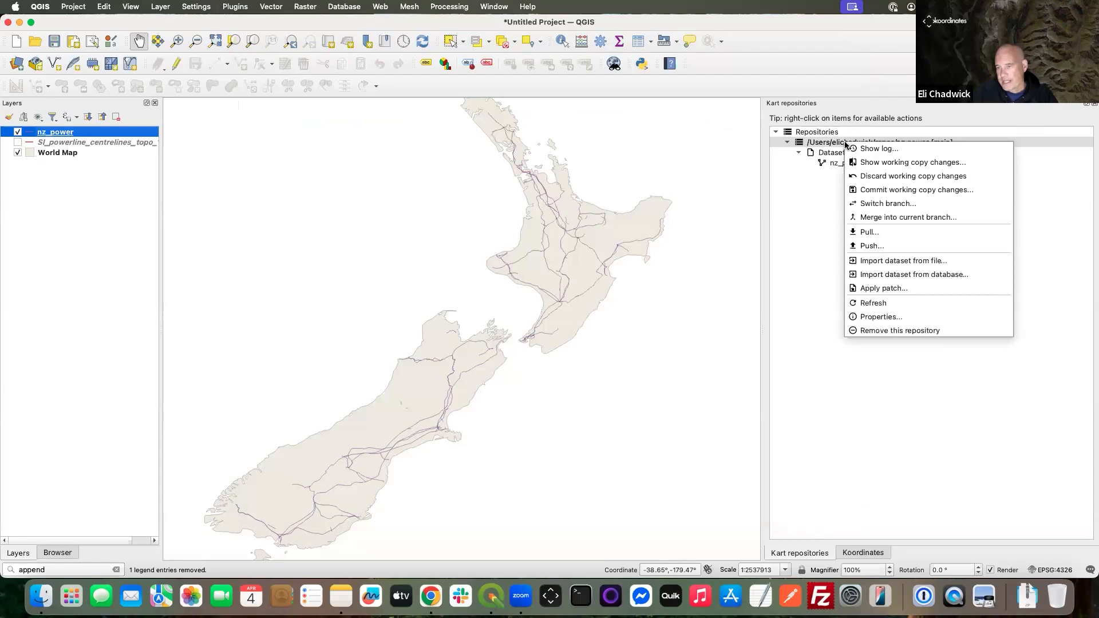
pyautogui.click(871, 248)
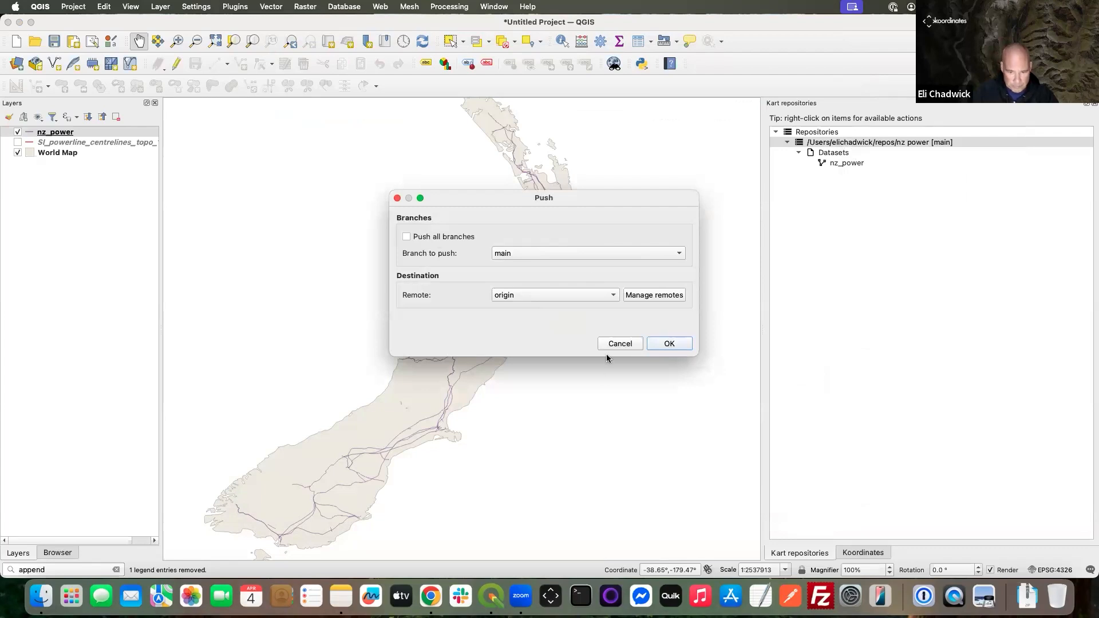
pyautogui.click(668, 343)
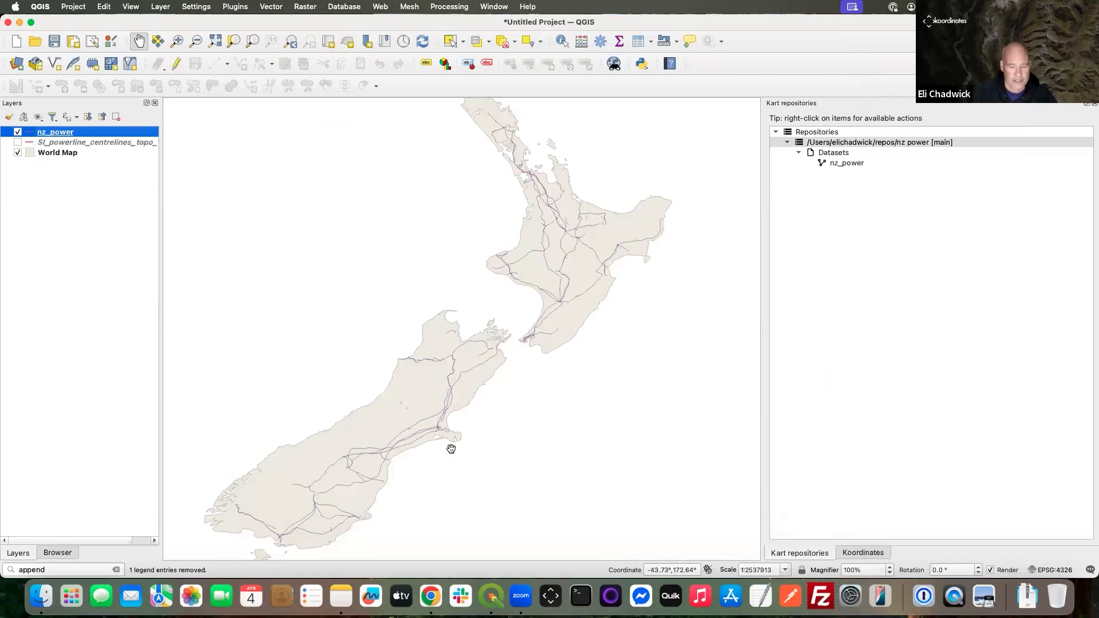
# Switch to Koordinates in Chrome, filter the data catalogue to the kart group, and open the NZ Power layer's repository
pyautogui.click(433, 599)
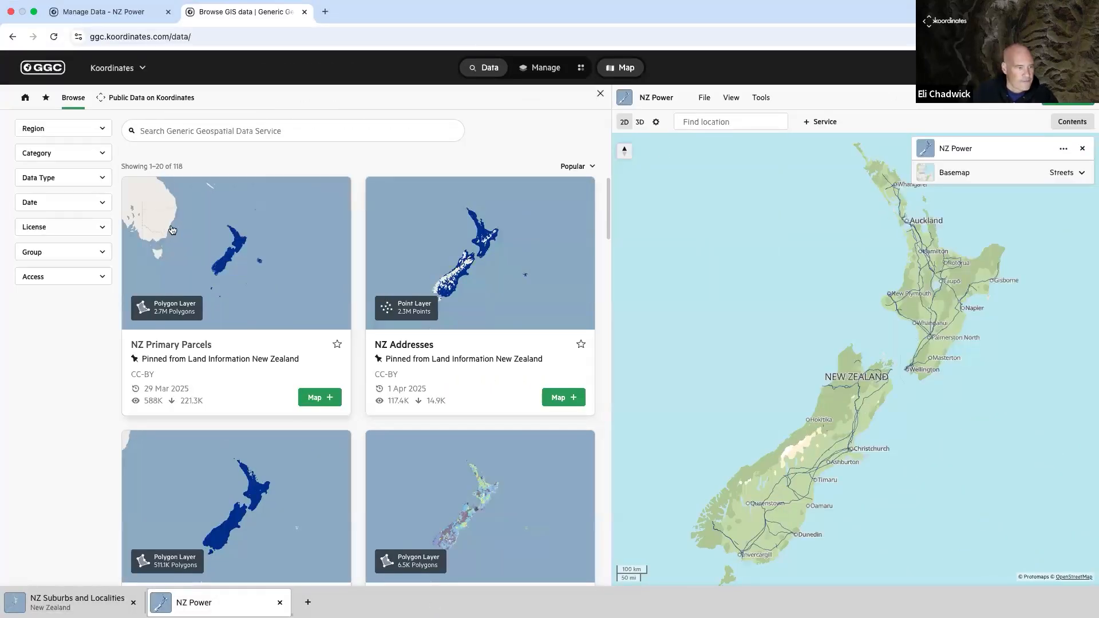
pyautogui.click(62, 253)
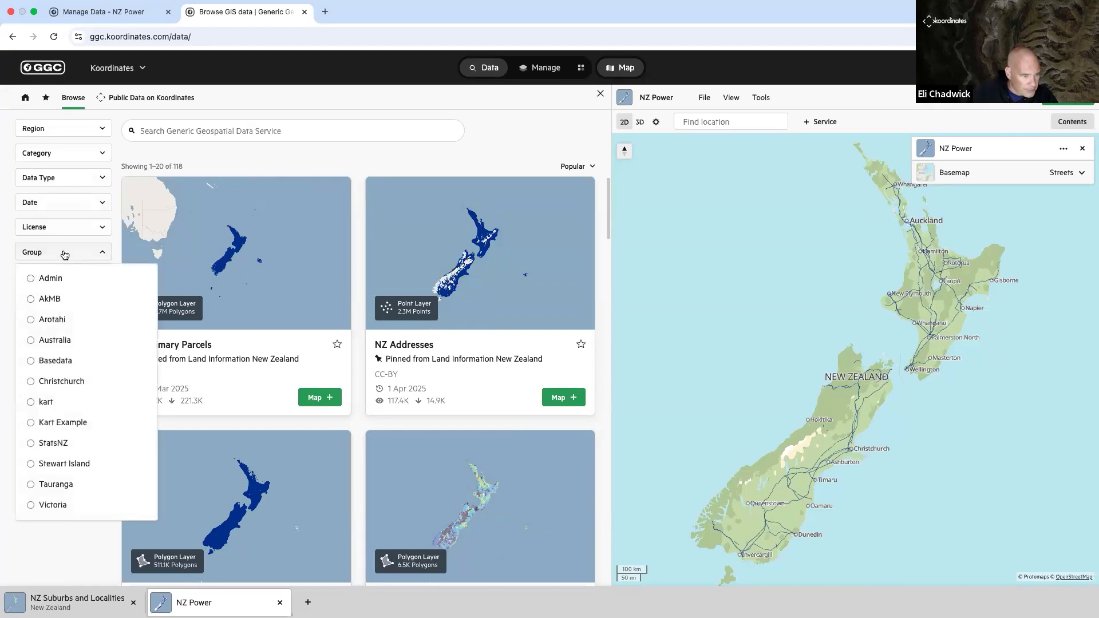
pyautogui.click(44, 403)
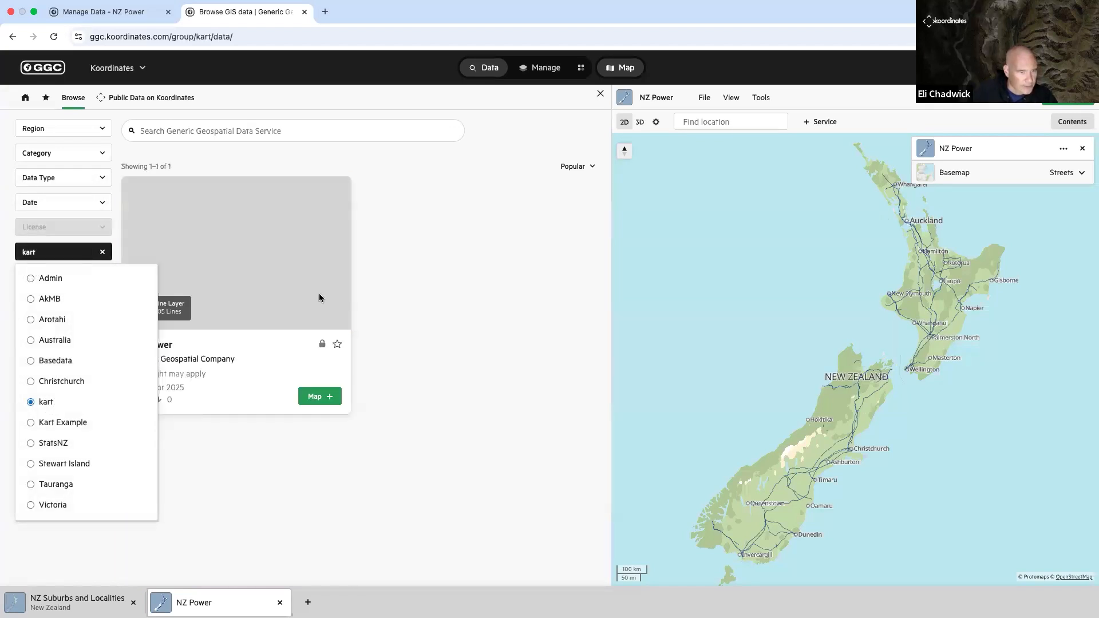
pyautogui.click(460, 335)
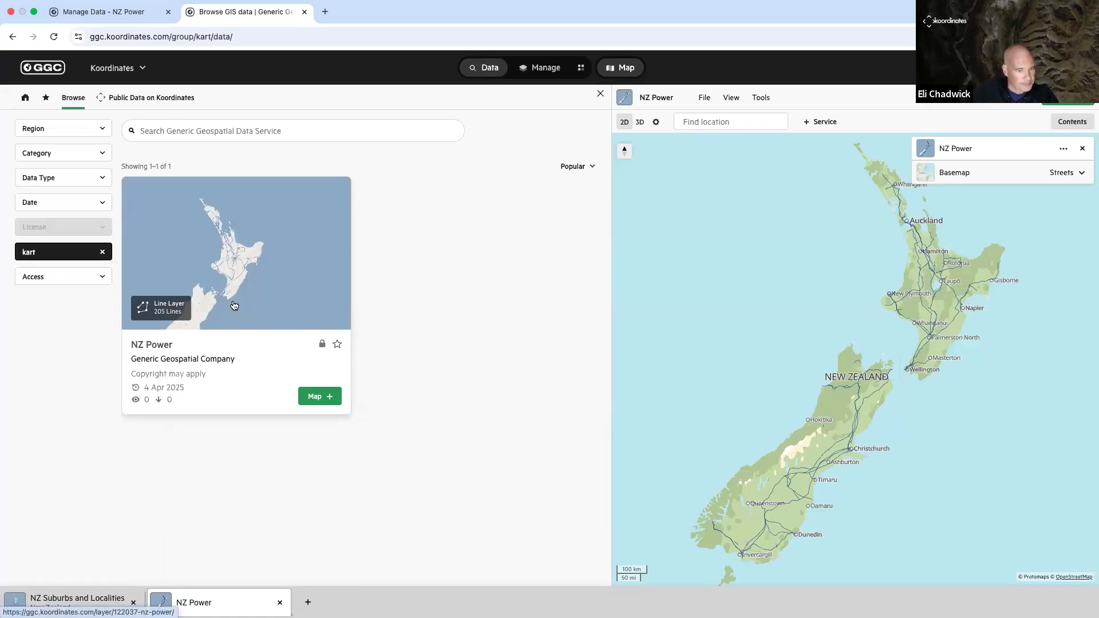
pyautogui.click(252, 355)
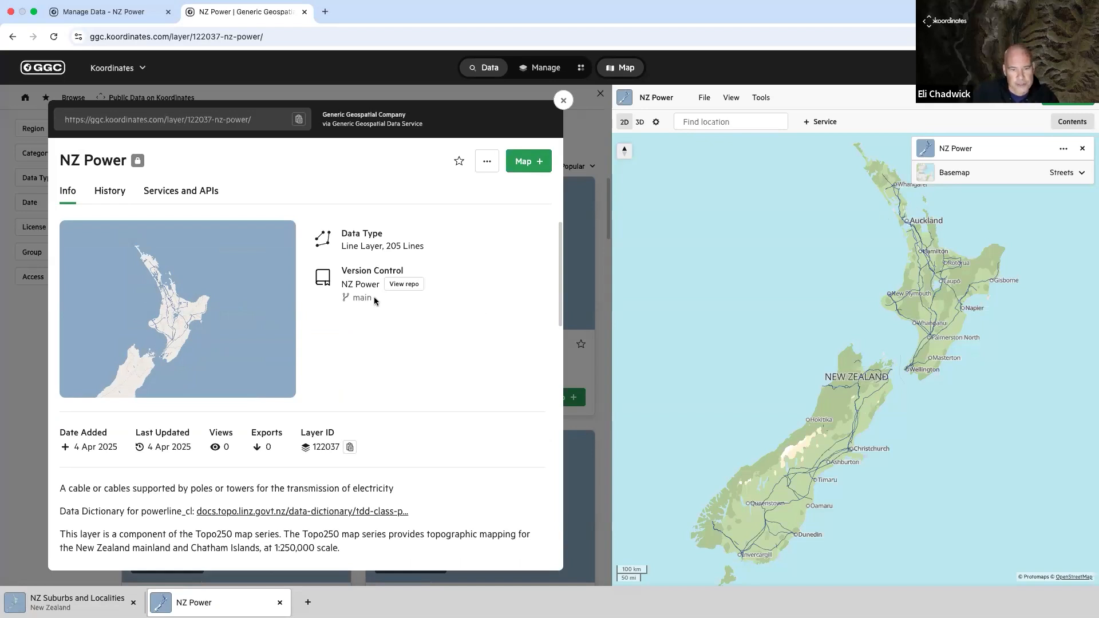
pyautogui.click(412, 285)
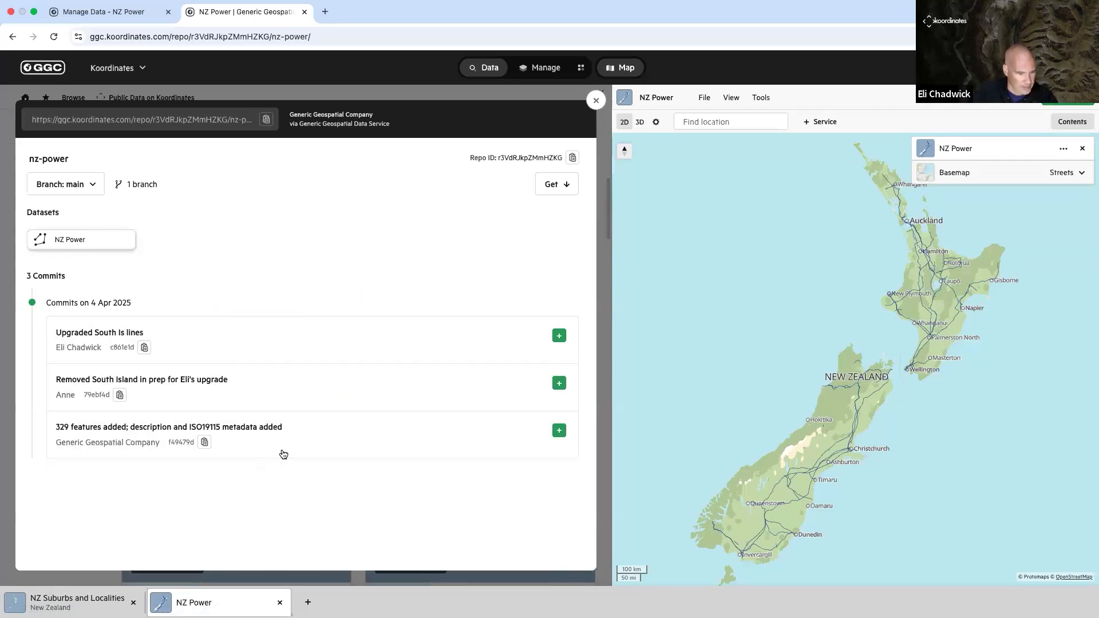
# Clear NZ Power from the map, preview the initial features-added commit f49479d on it, and return to the commit list
pyautogui.click(1083, 148)
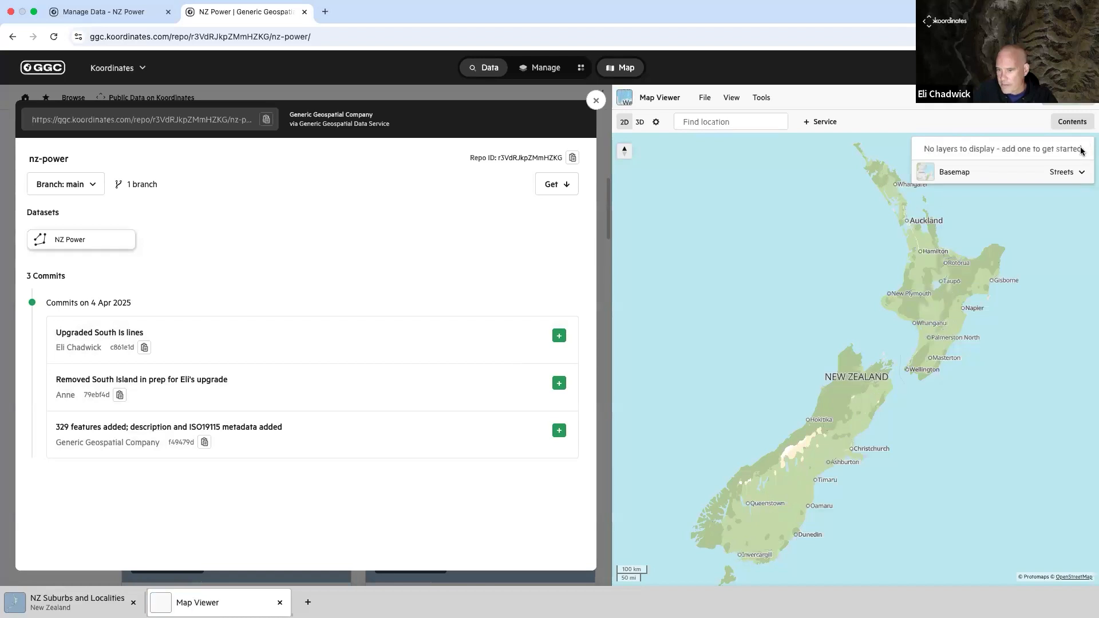
pyautogui.click(284, 433)
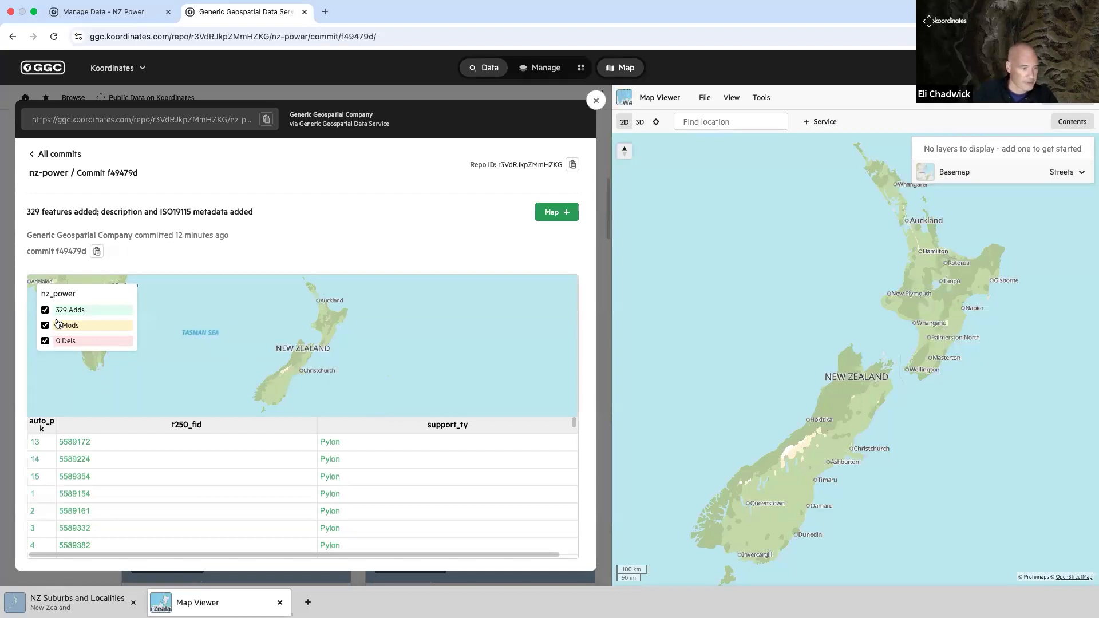
pyautogui.click(571, 213)
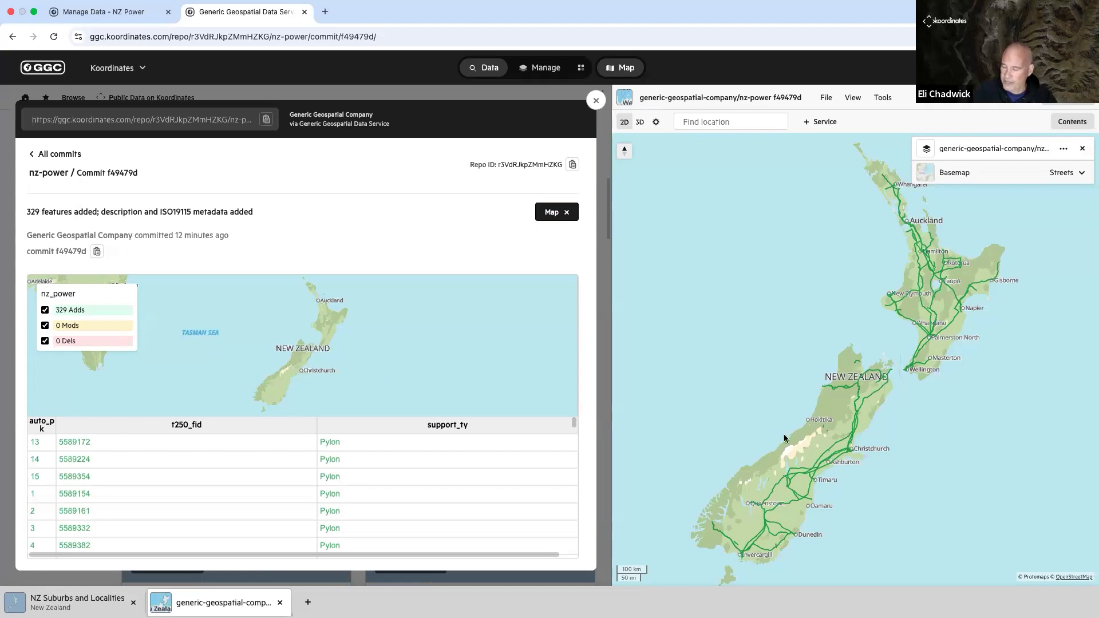
pyautogui.click(569, 214)
pyautogui.click(58, 156)
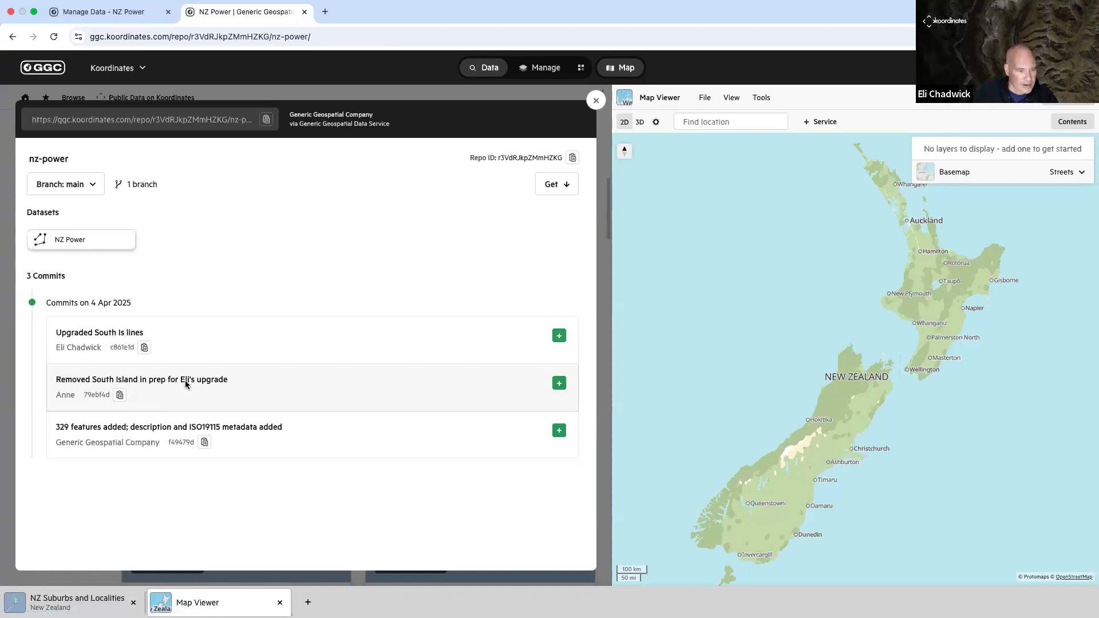
# Preview the South Island removal commit 79ebf4d on the map, take it off again, and return to all commits
pyautogui.click(185, 383)
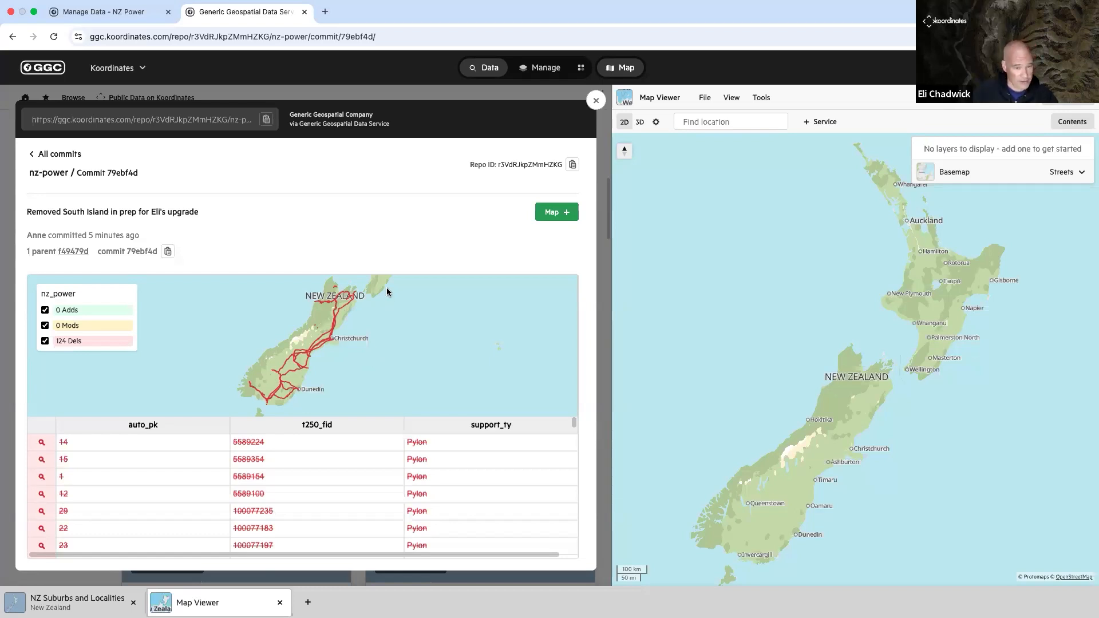
pyautogui.click(553, 212)
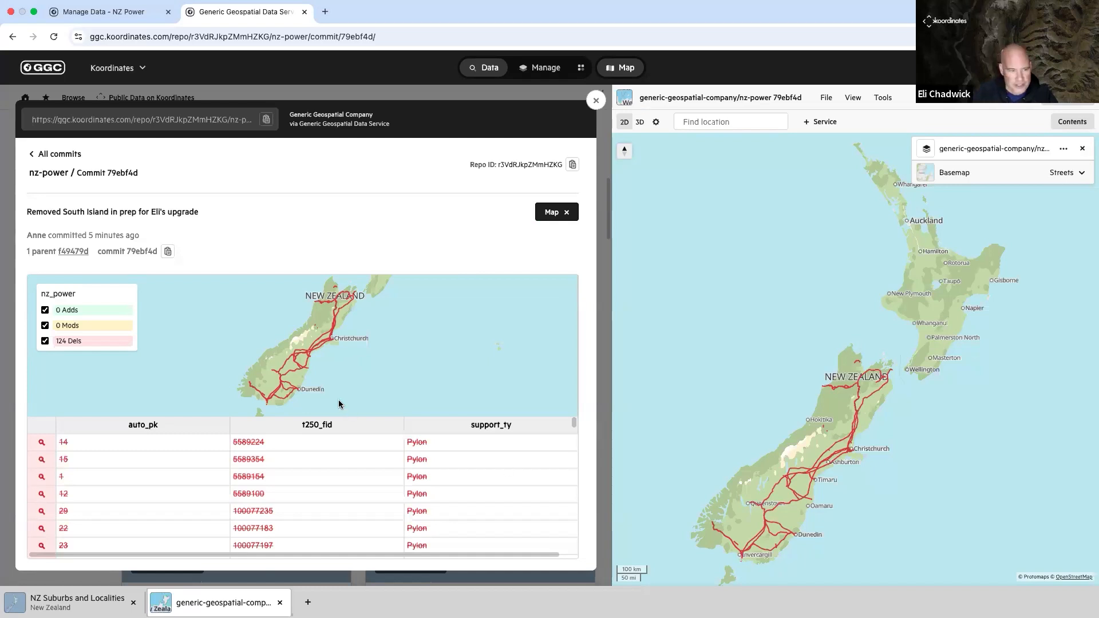
pyautogui.click(553, 212)
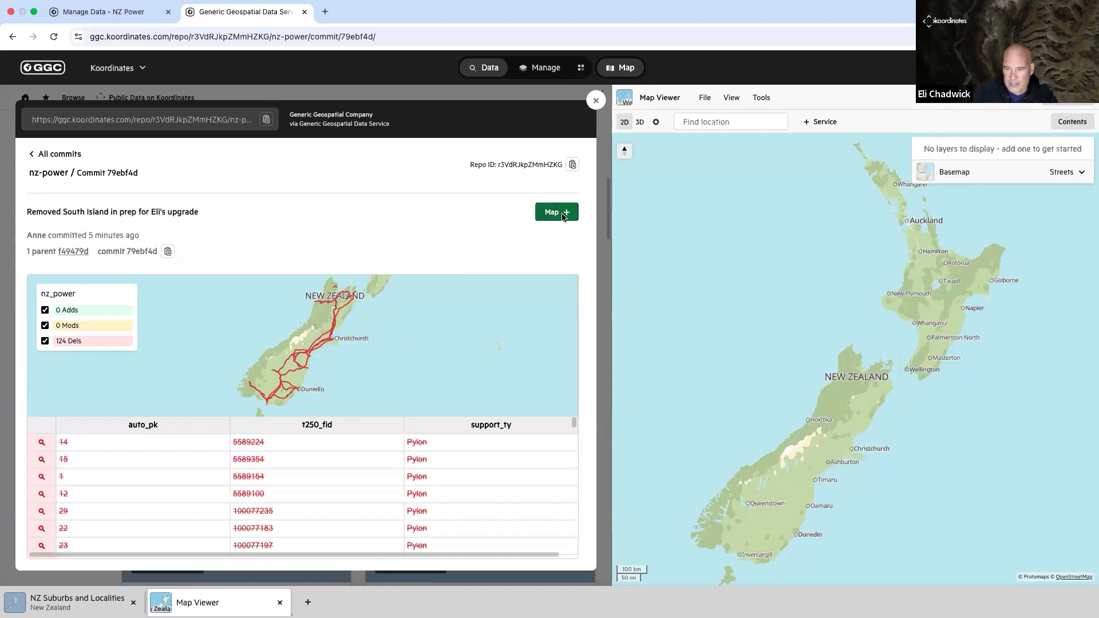
pyautogui.click(39, 159)
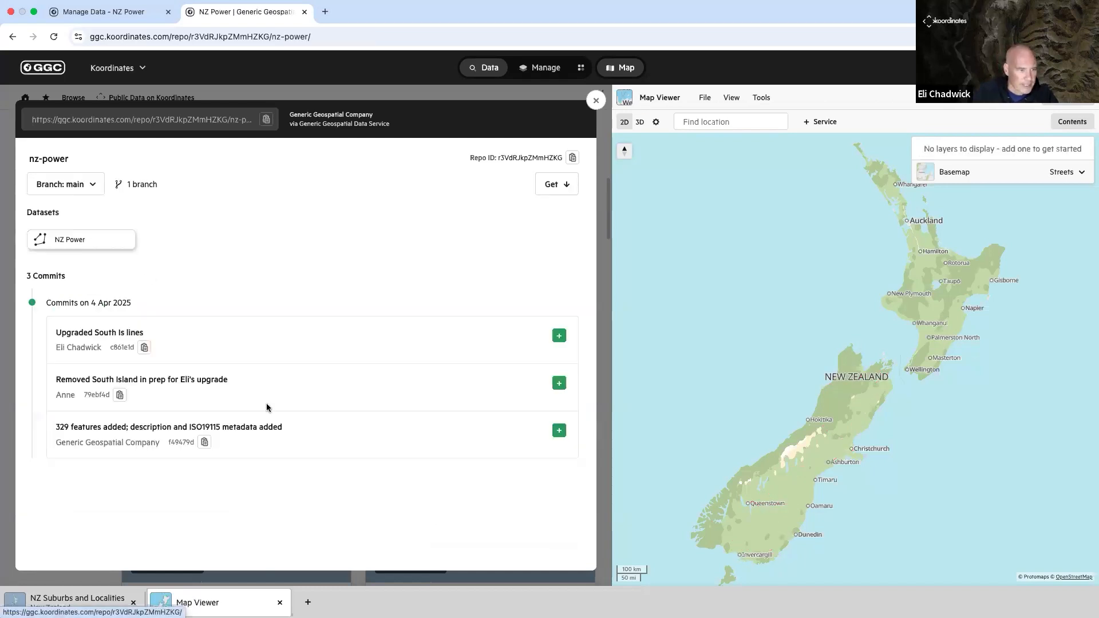
# Preview the "Upgraded South Is lines" commit on the map, remove it, and close the repository view
pyautogui.click(91, 335)
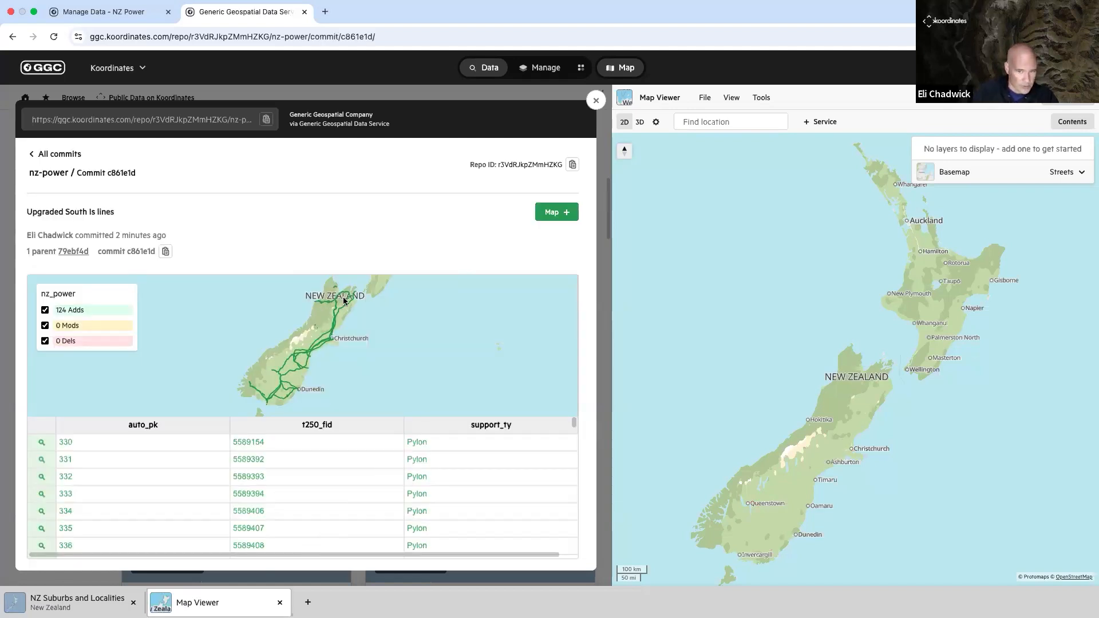
pyautogui.click(553, 215)
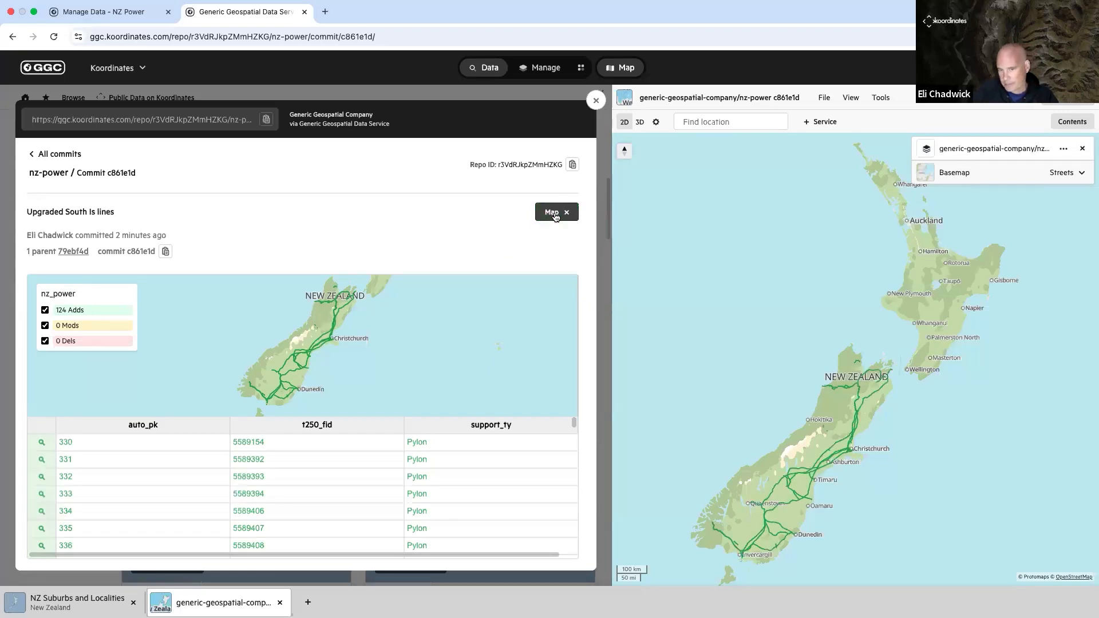
pyautogui.click(565, 213)
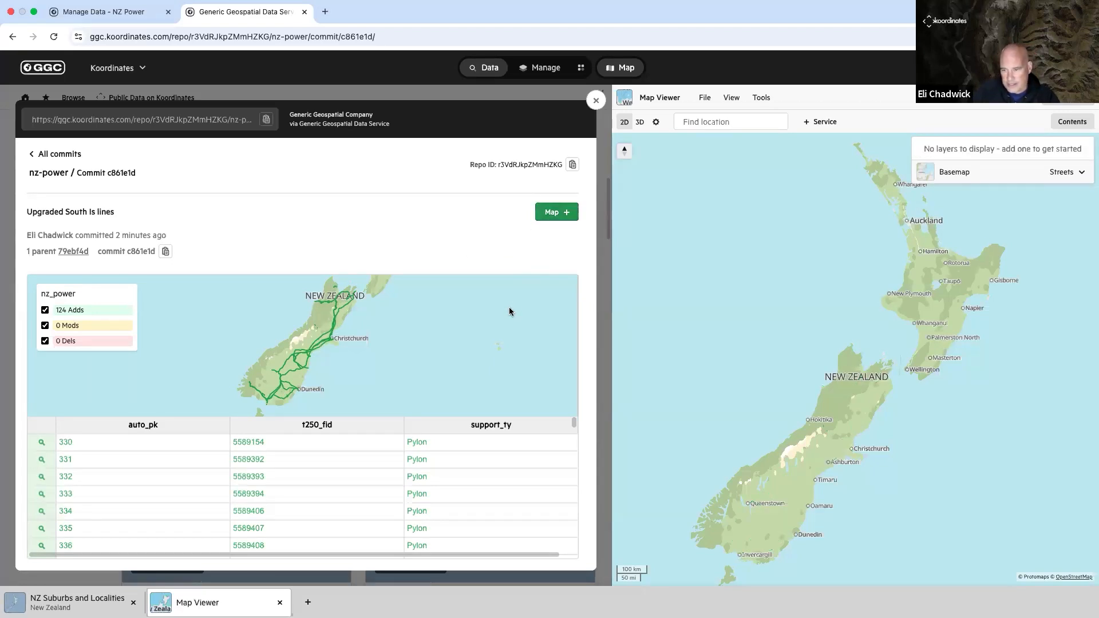
pyautogui.click(595, 101)
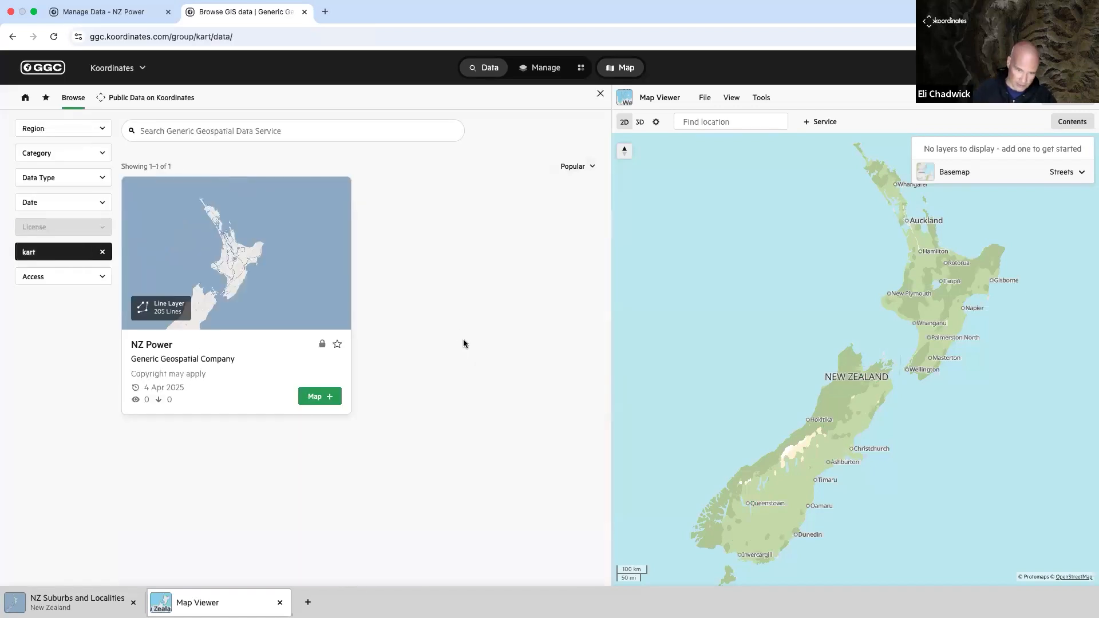
# Check the NZ Power dataset's publishing status in data management and return to the data catalogue
pyautogui.click(546, 69)
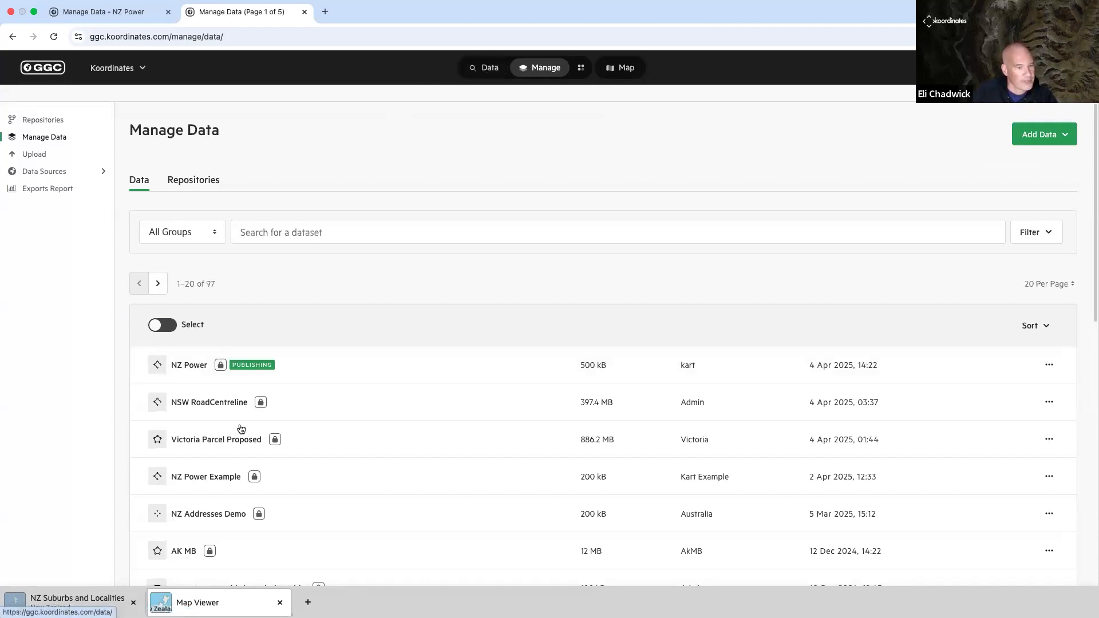
pyautogui.click(190, 367)
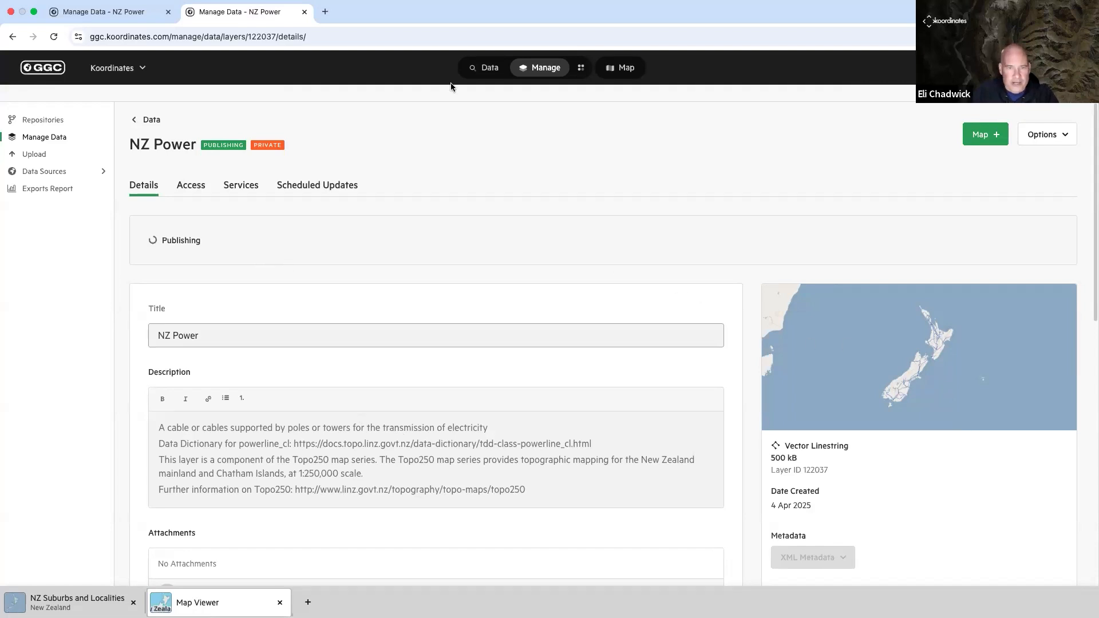
pyautogui.click(488, 68)
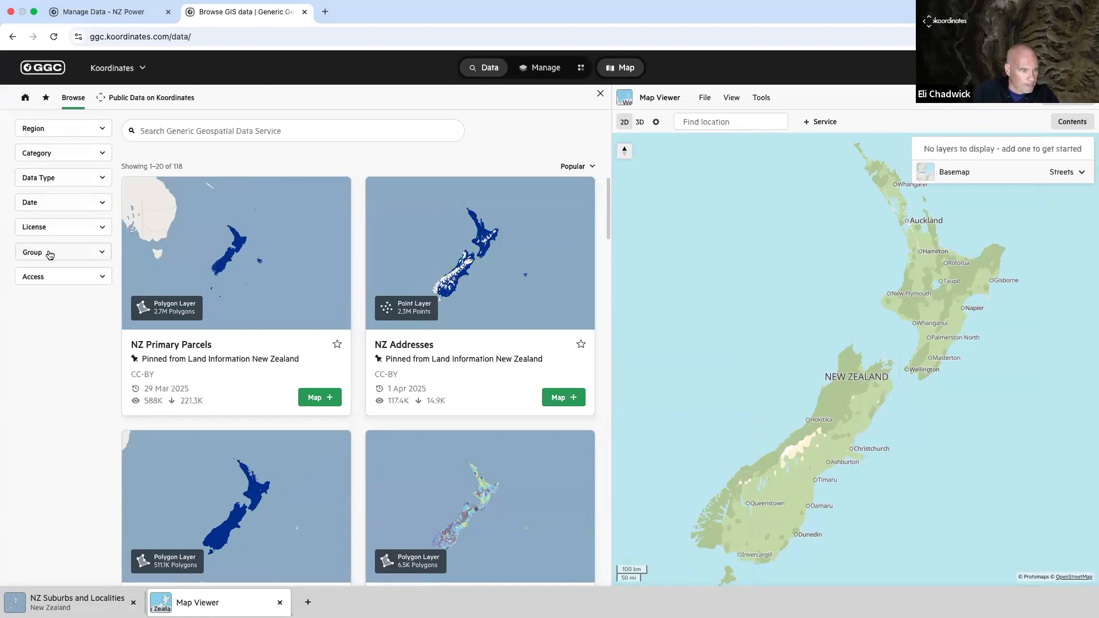
# Filter the catalogue to the kart group and add the republished NZ Power layer to the map
pyautogui.click(50, 252)
pyautogui.click(46, 401)
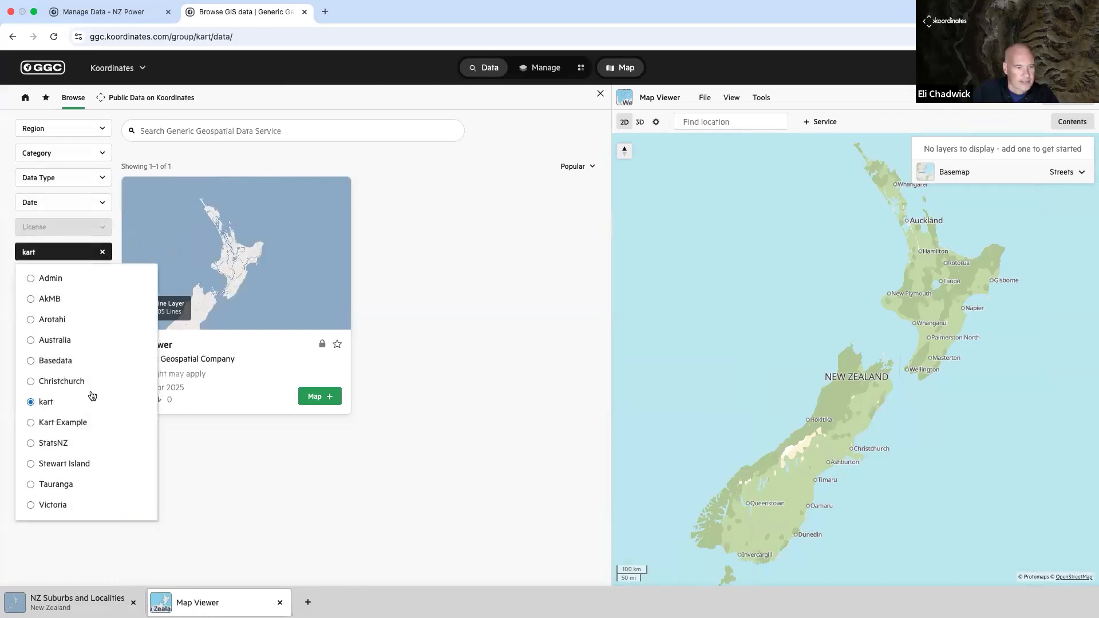
pyautogui.click(326, 396)
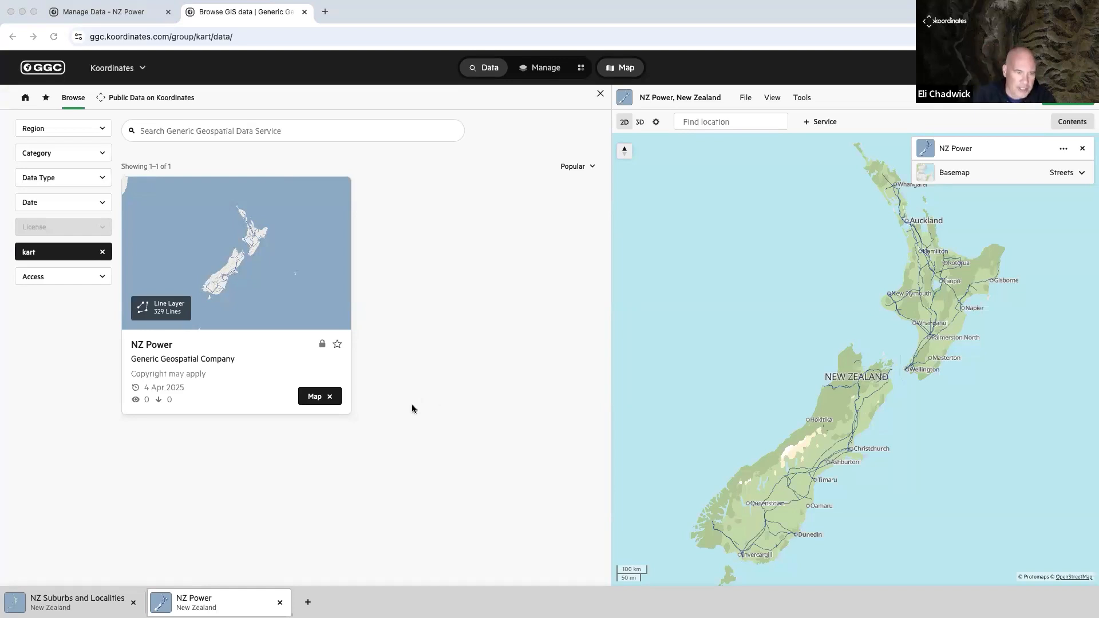
# Open the NZ Power layer's details and view its Esri REST Services endpoint among the available services and APIs
pyautogui.click(233, 372)
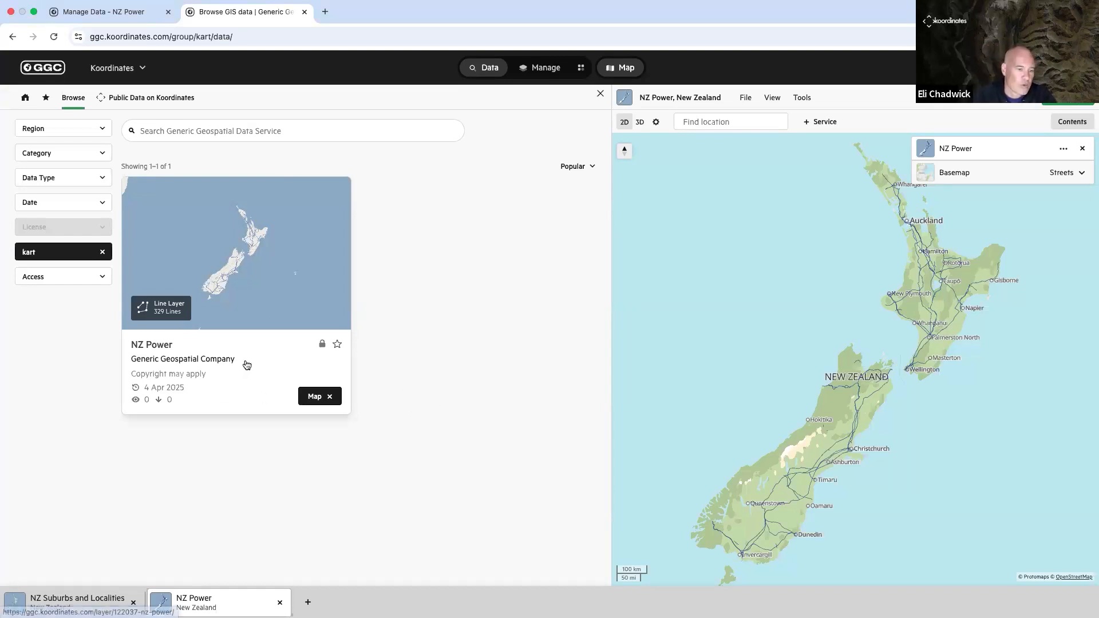
pyautogui.click(246, 365)
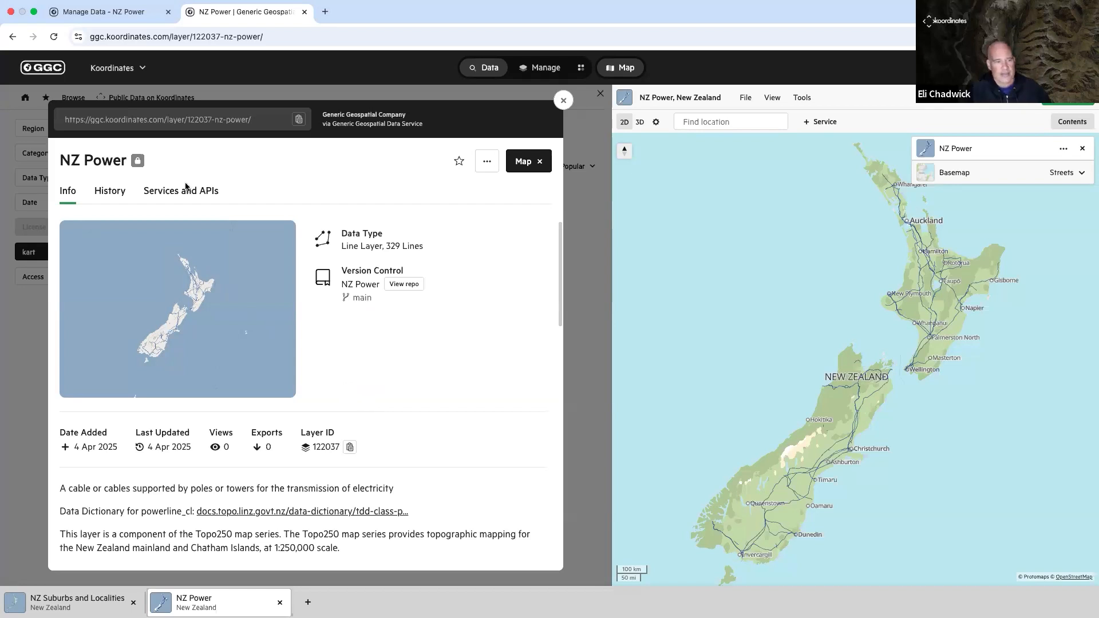
pyautogui.click(191, 195)
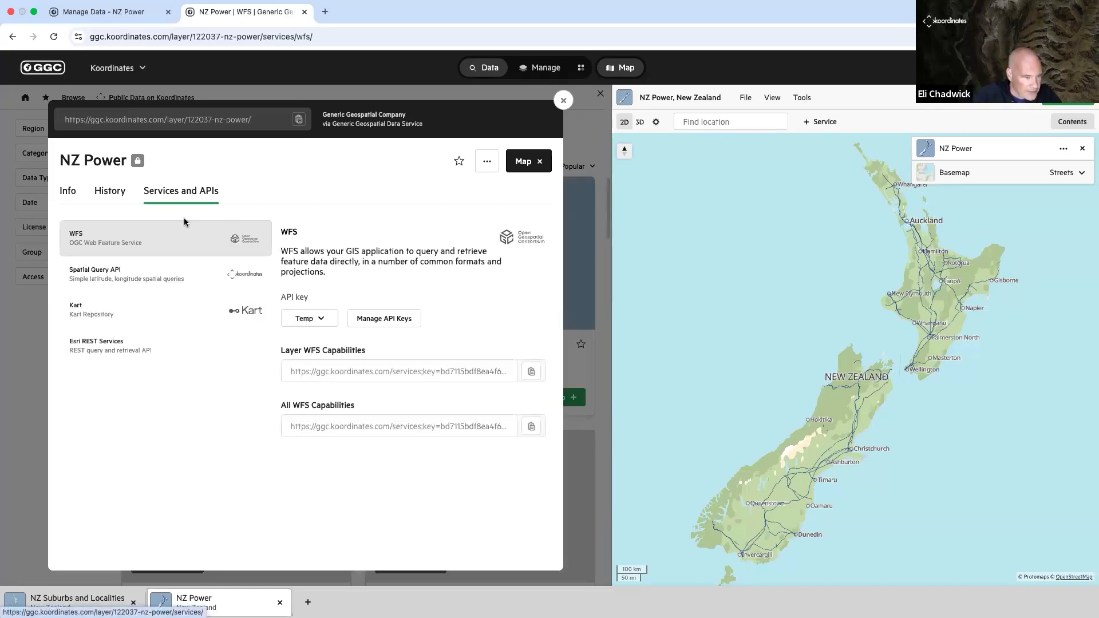
pyautogui.click(129, 349)
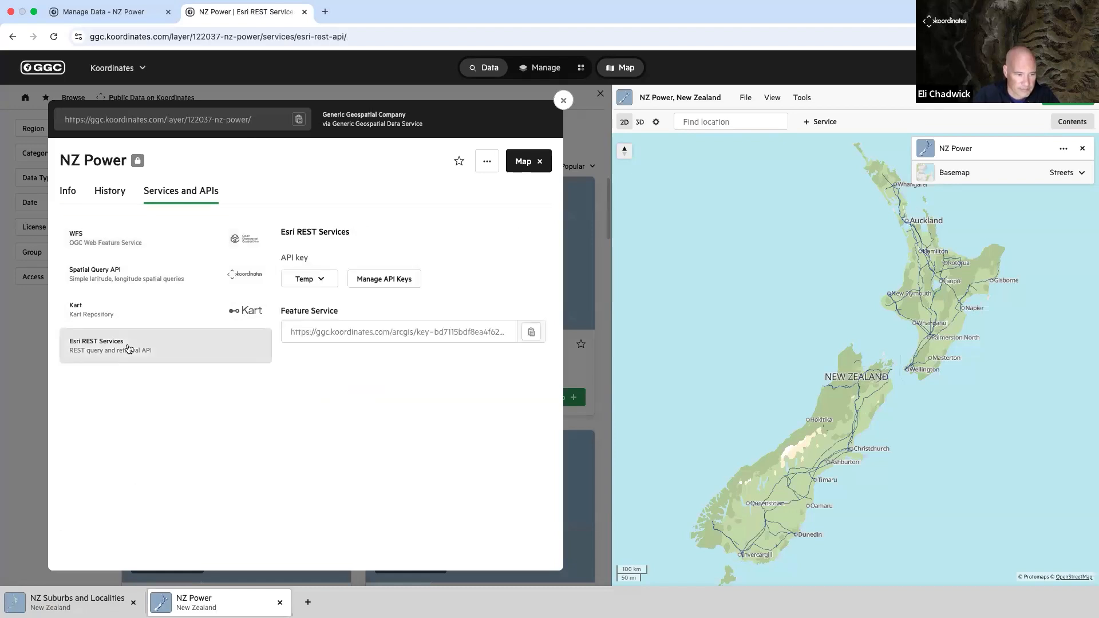